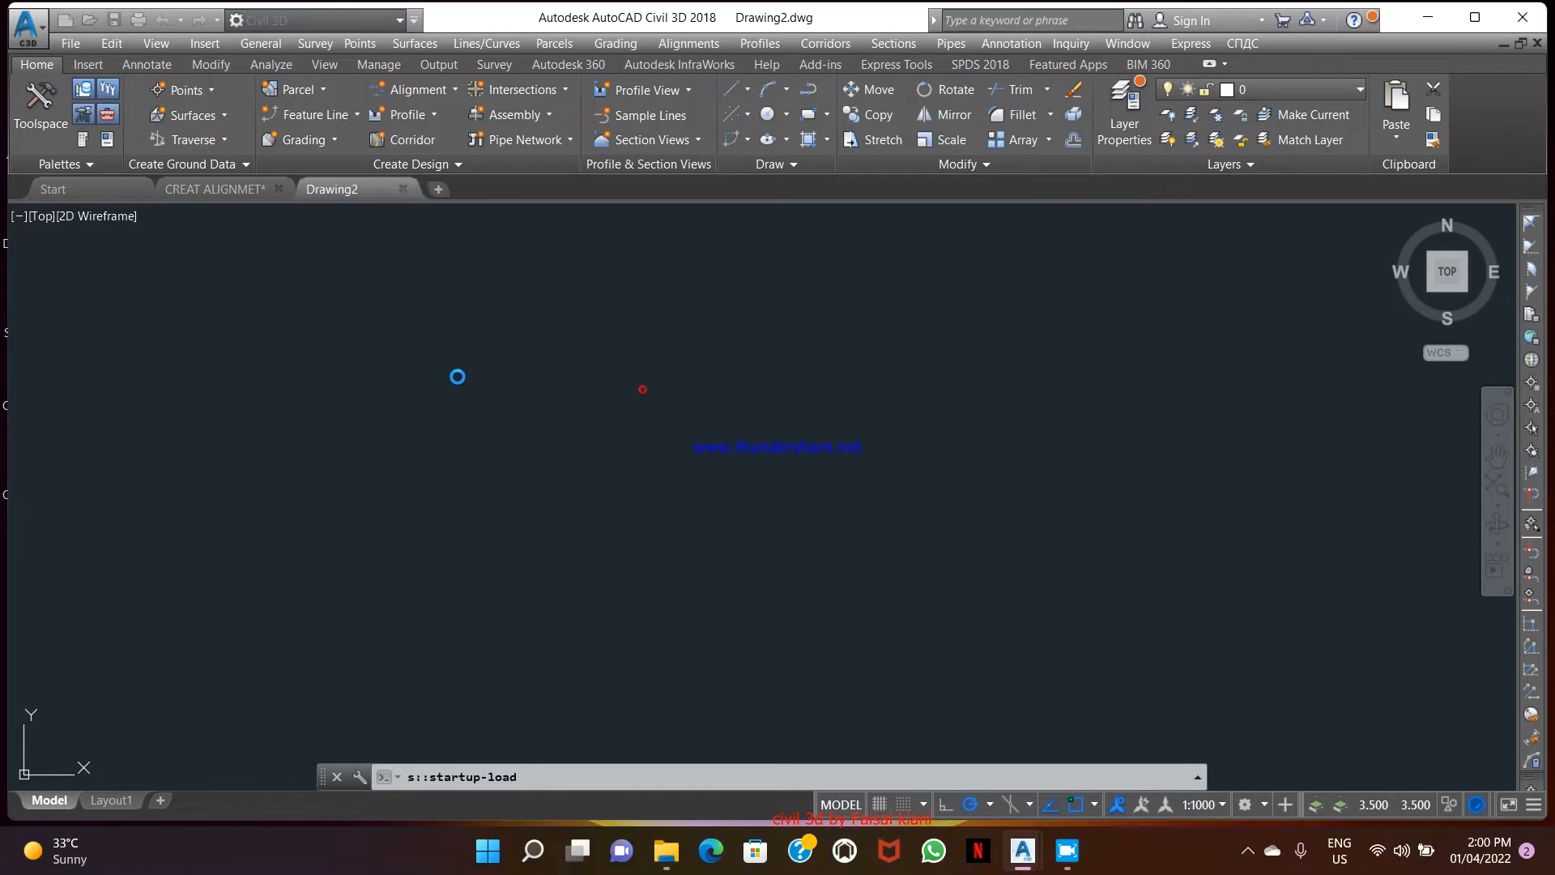
# Draw a horizontal polyline about 449 m long as the base line for the road alignment
pyautogui.click(659, 380)
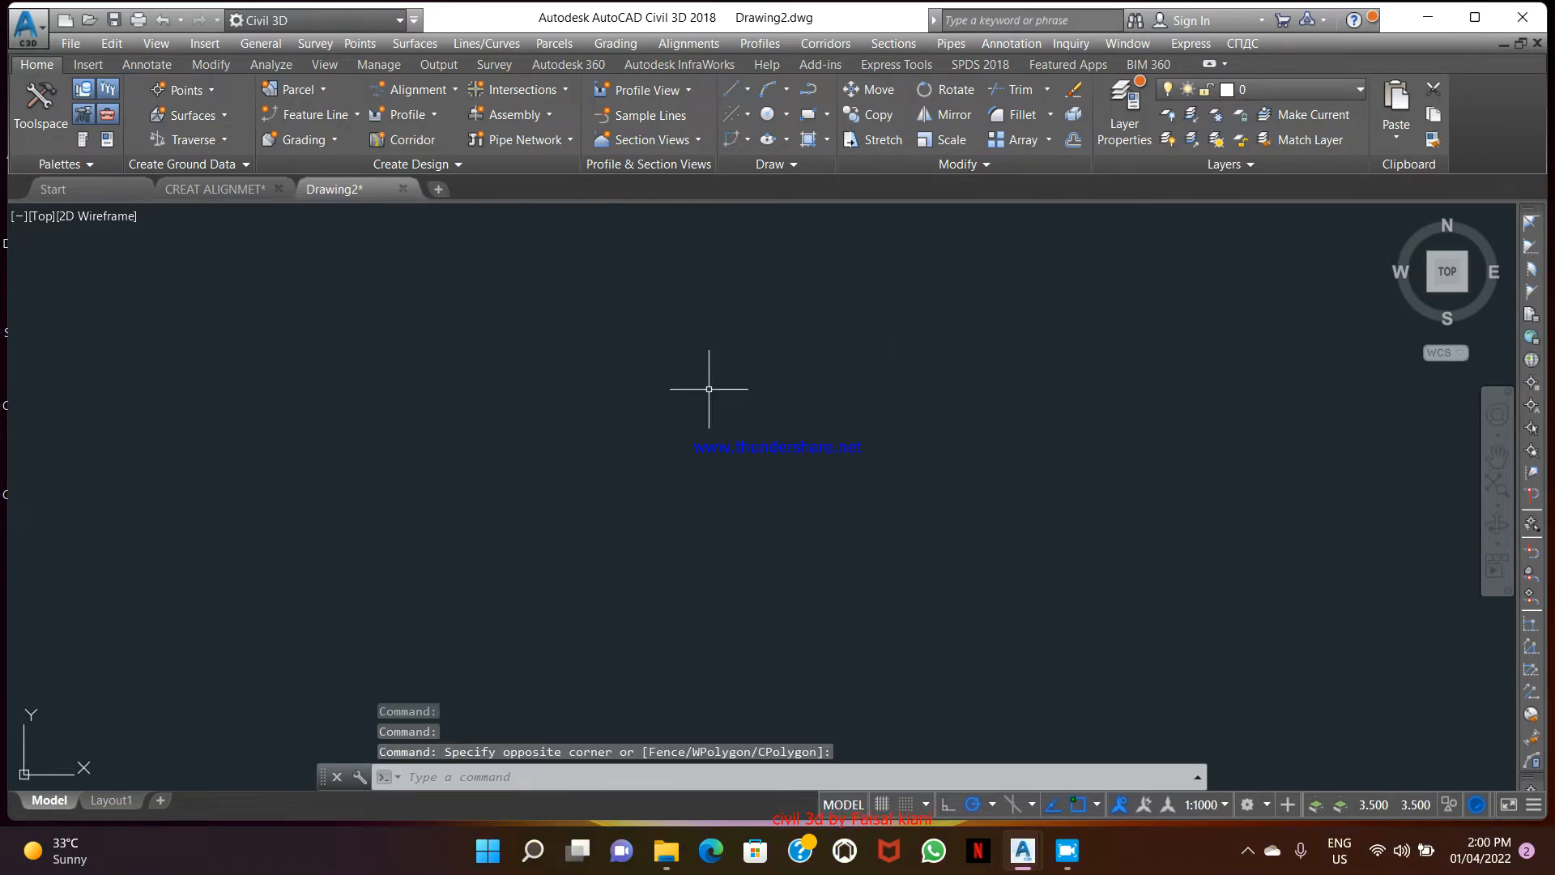
pyautogui.write('PL')
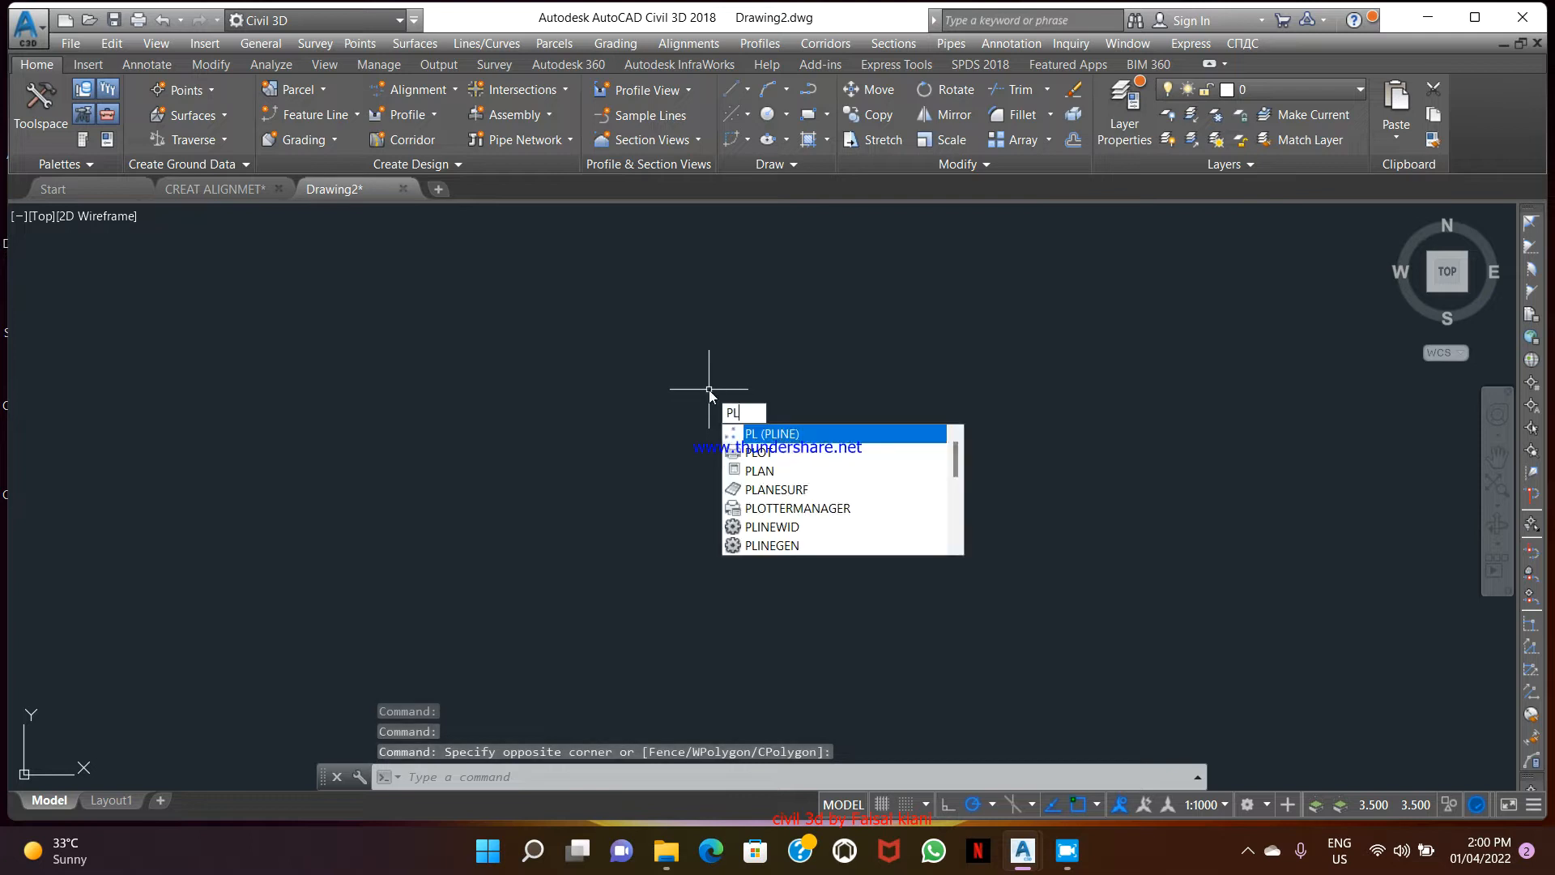
pyautogui.press('Return')
pyautogui.click(540, 410)
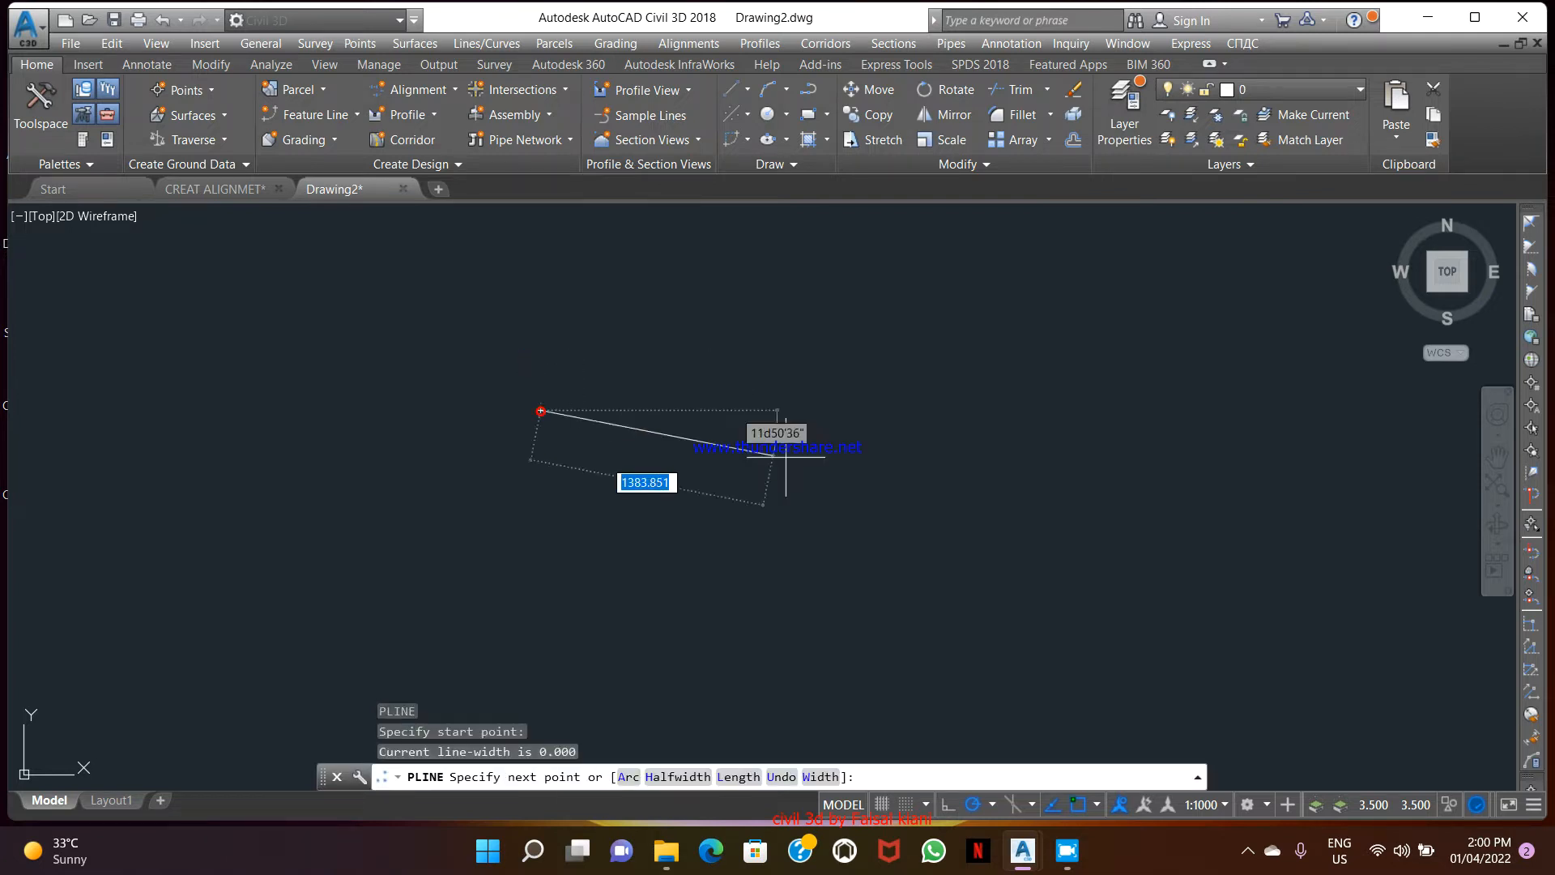
pyautogui.scroll(6, 571, 404)
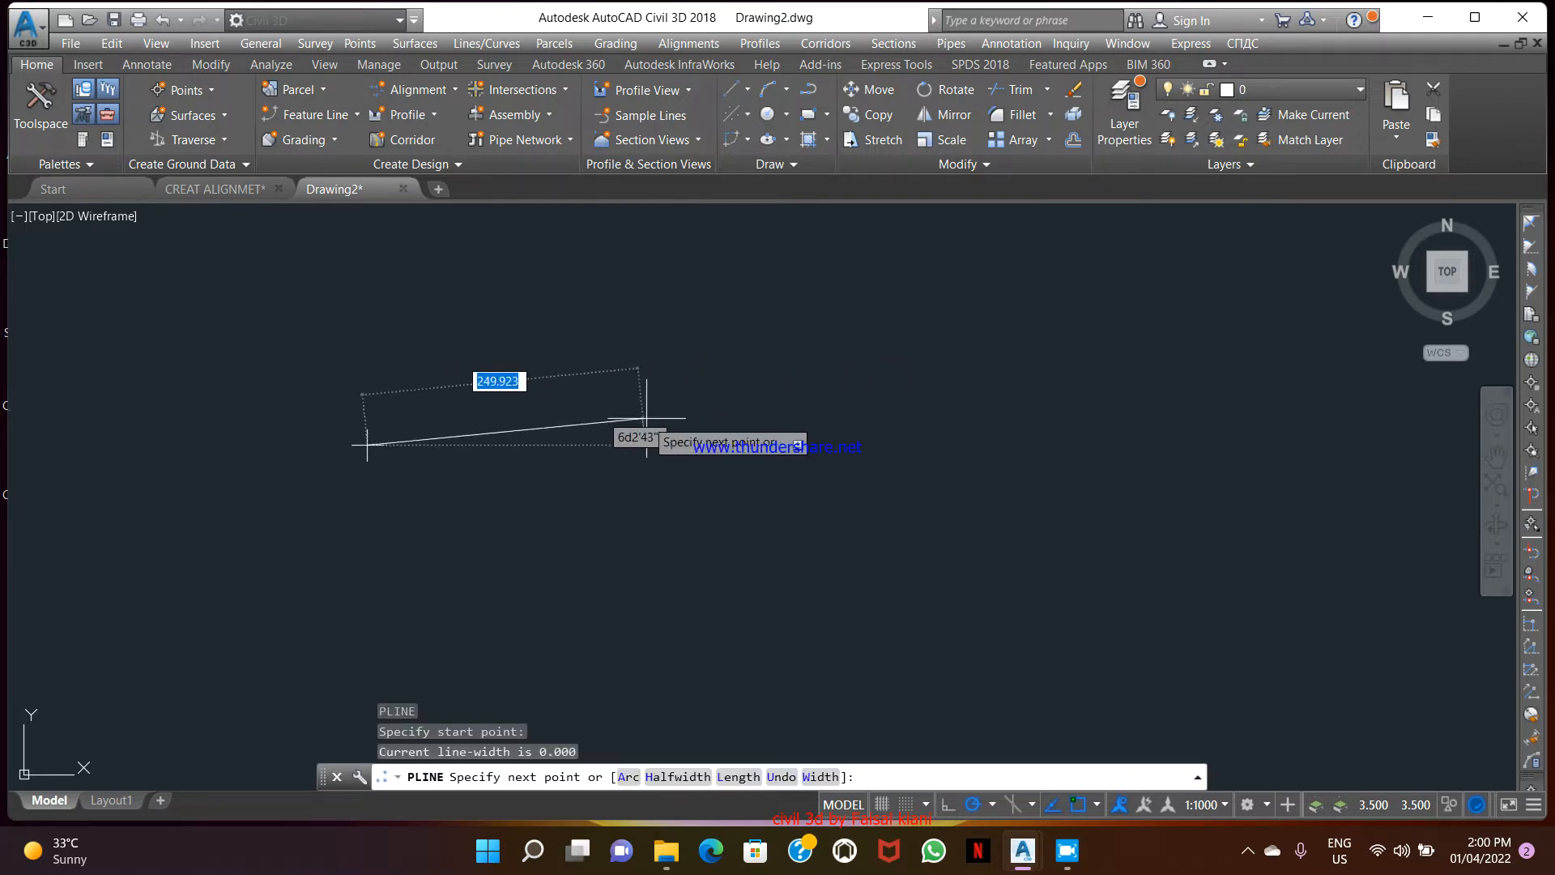
pyautogui.click(859, 444)
pyautogui.press('Return')
pyautogui.scroll(-1, 830, 488)
pyautogui.moveTo(832, 486); pyautogui.dragTo(998, 441, button='middle')
pyautogui.scroll(2, 860, 421)
pyautogui.moveTo(858, 425); pyautogui.dragTo(823, 443, button='middle')
pyautogui.click(813, 427)
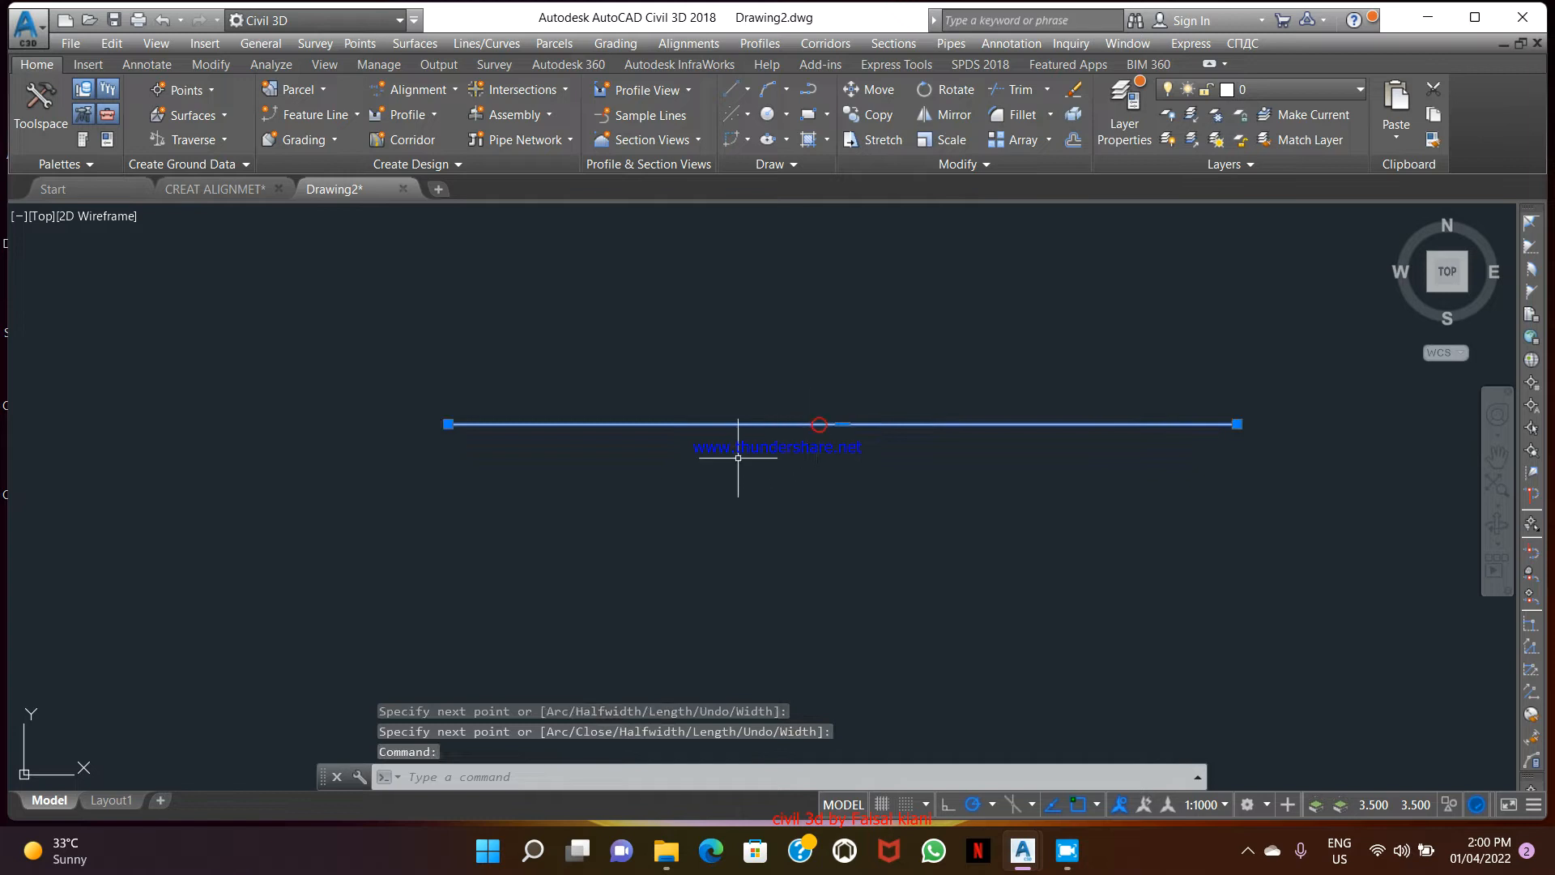
pyautogui.press('Escape')
# Start an alignment from the horizontal polyline, accepting the proposed left-to-right direction
pyautogui.moveTo(736, 440); pyautogui.dragTo(769, 419, button='middle')
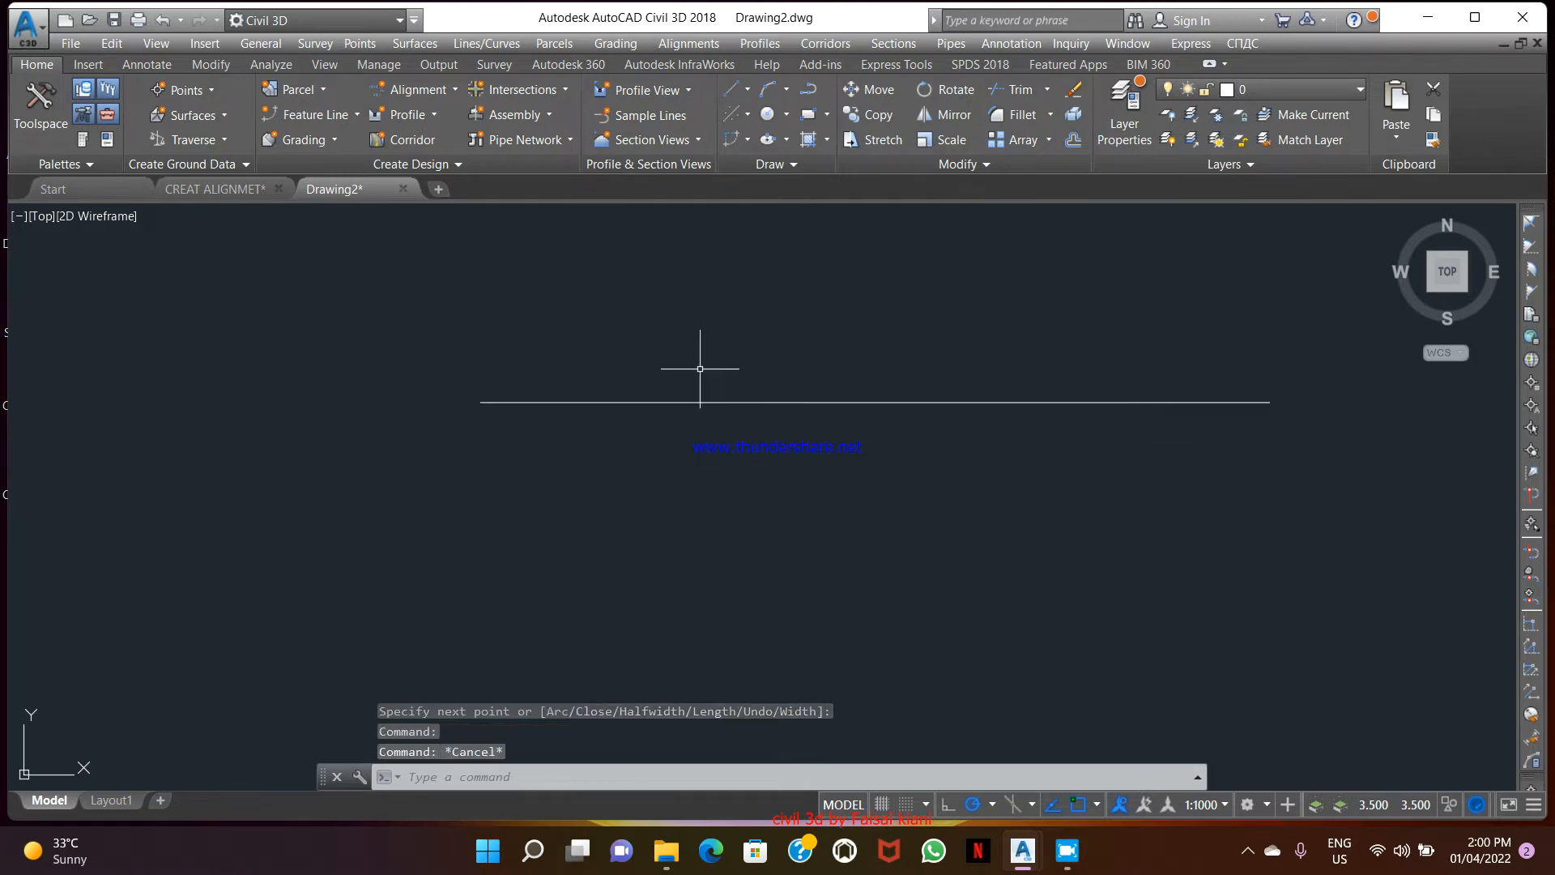
pyautogui.click(689, 43)
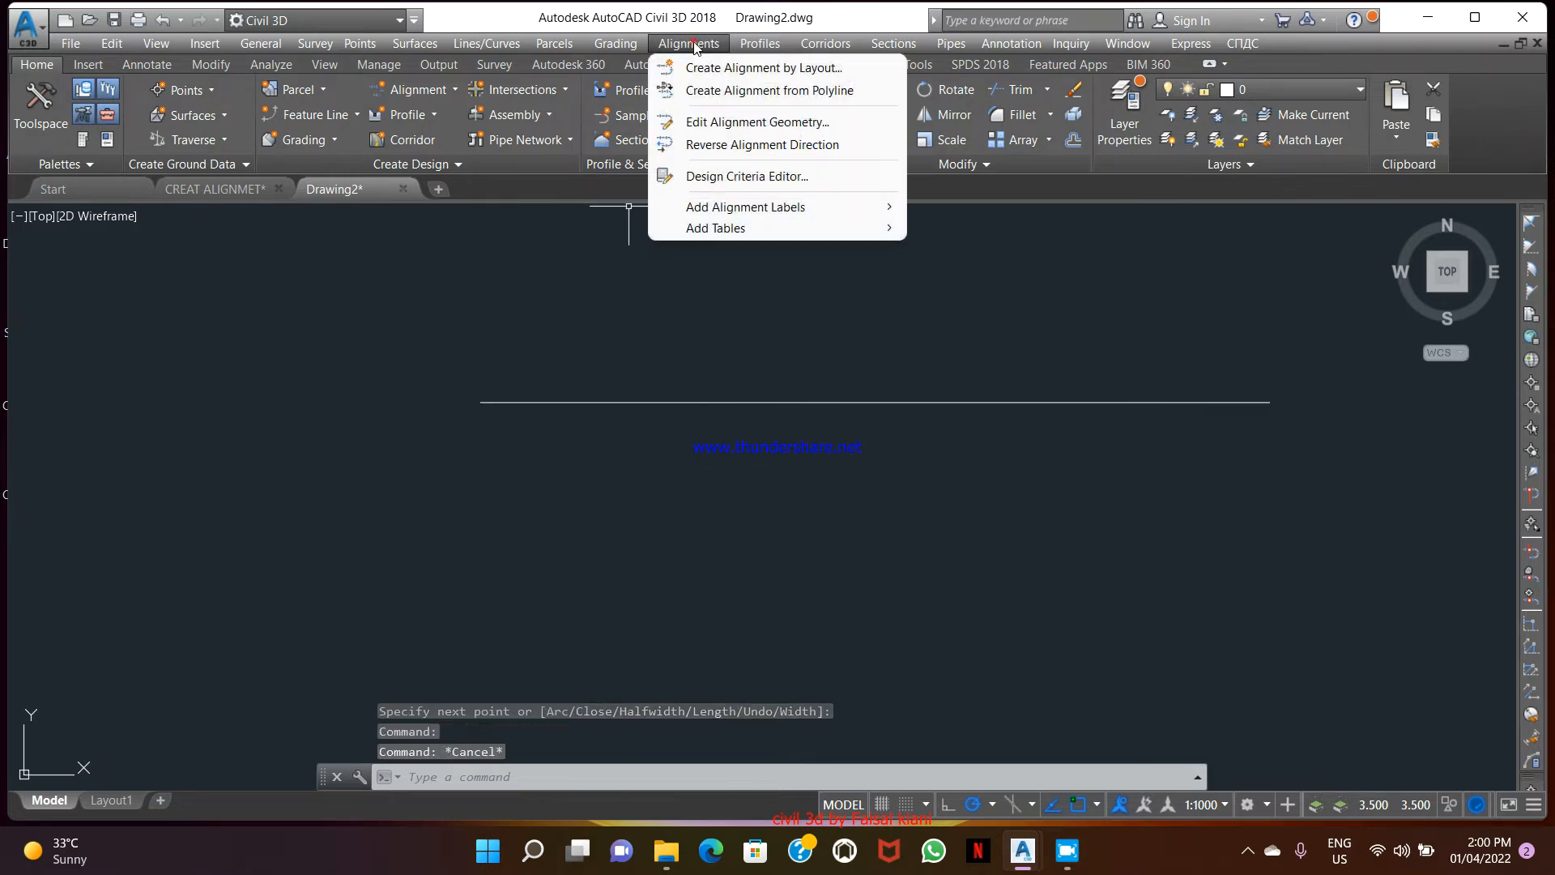
pyautogui.click(720, 94)
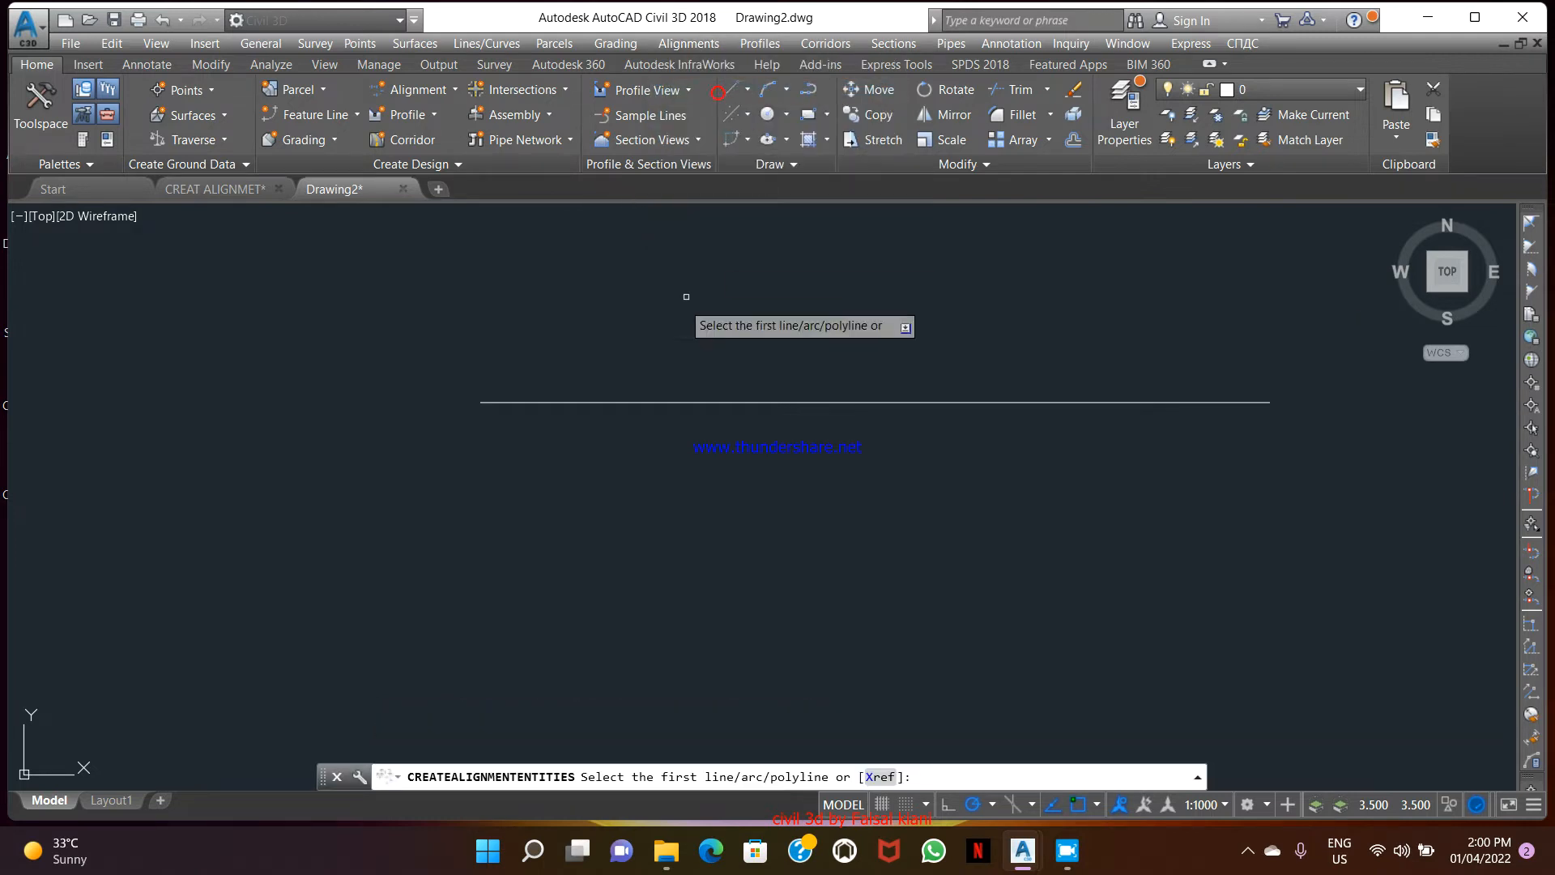
pyautogui.click(567, 402)
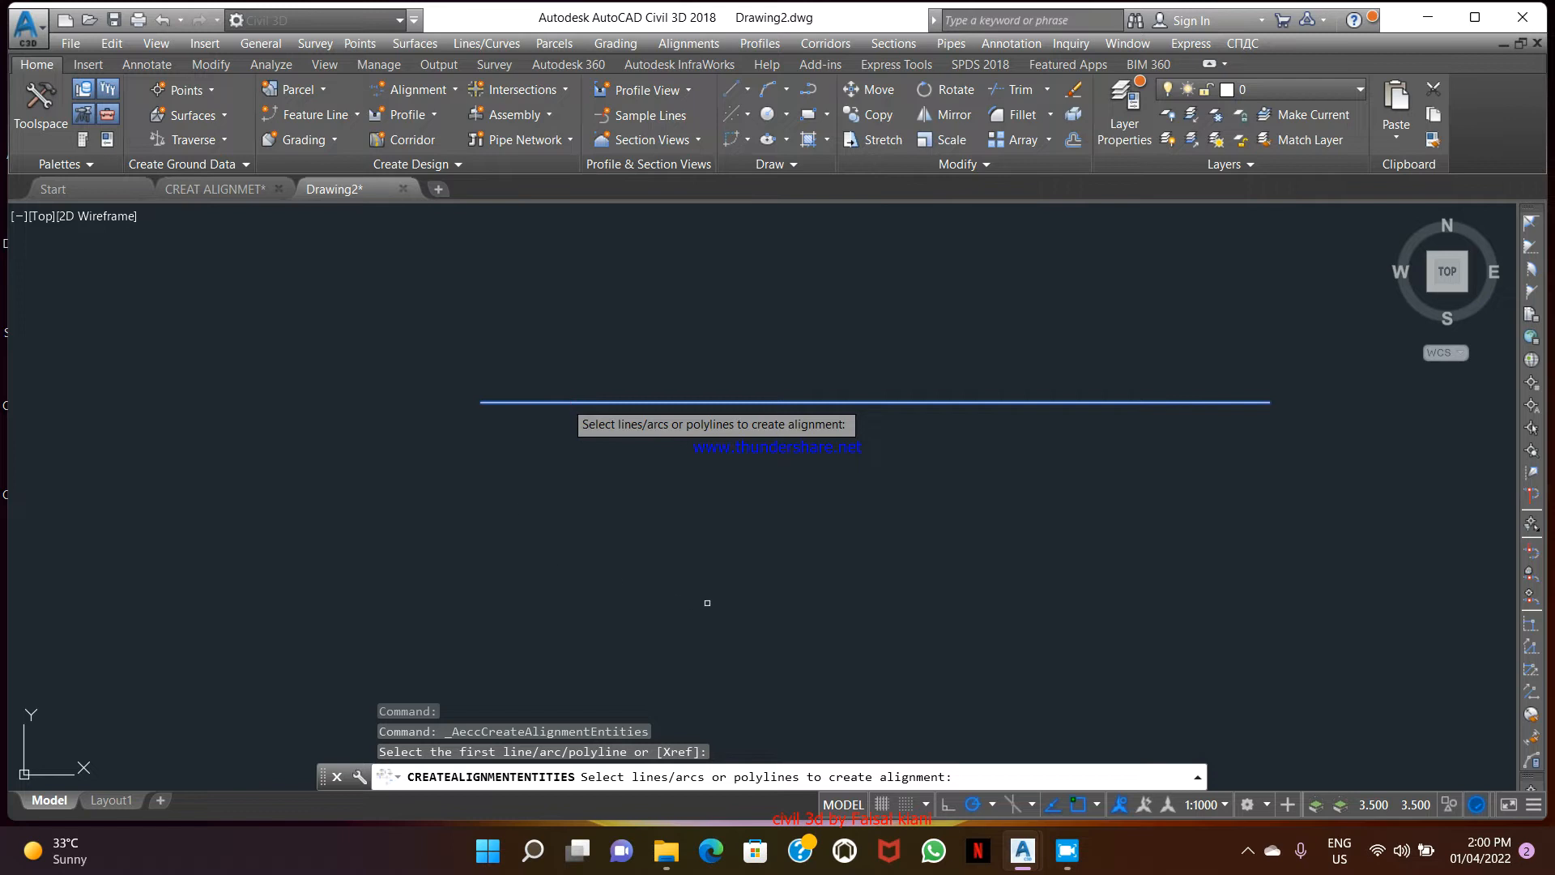
pyautogui.press('Return')
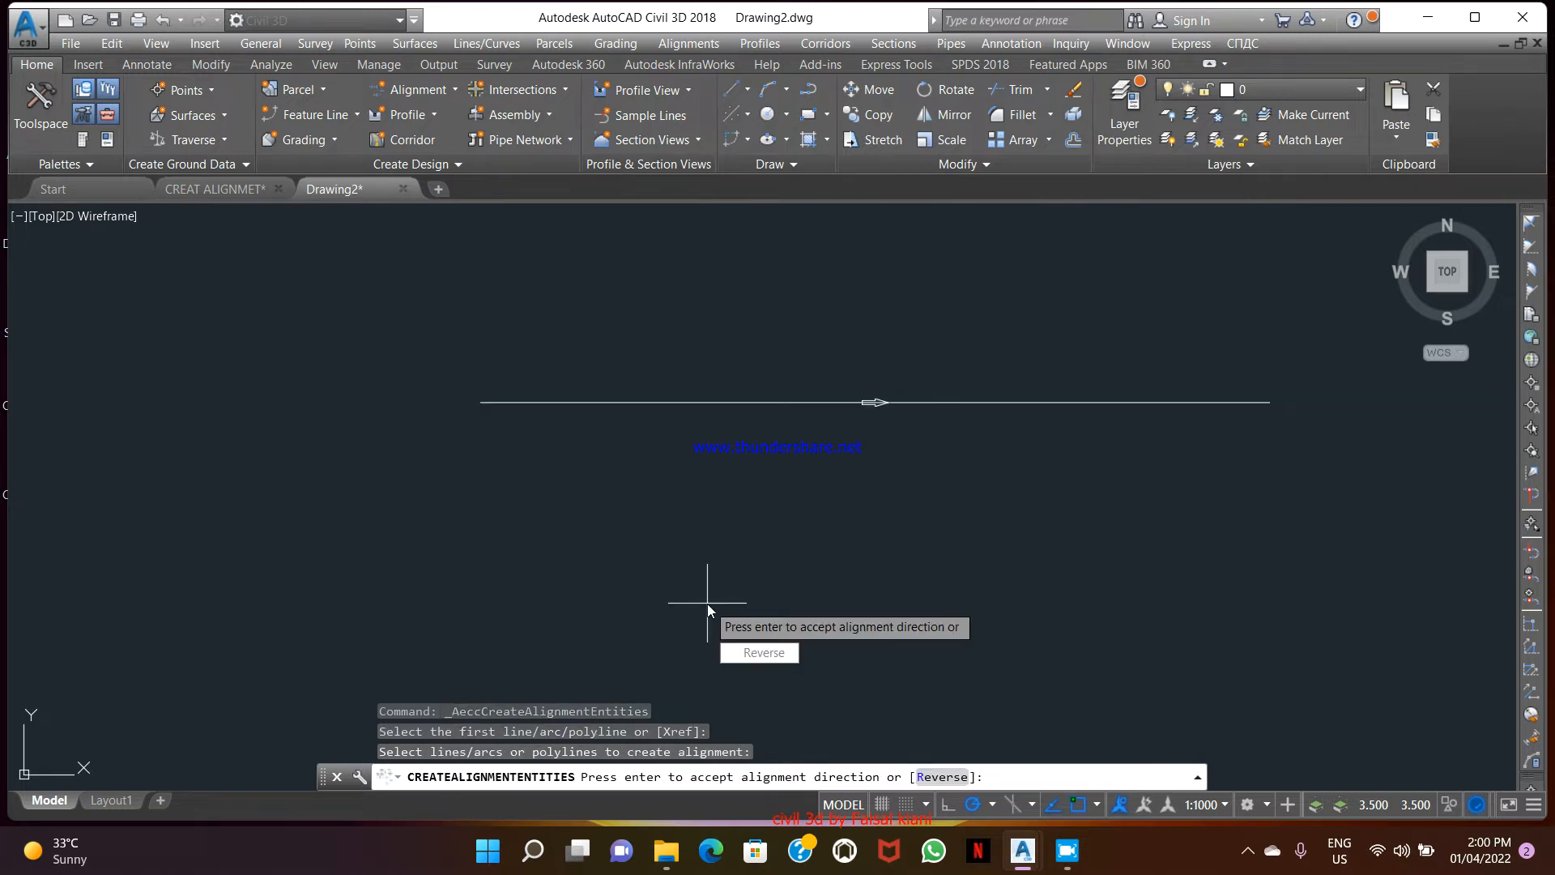
pyautogui.scroll(6, 889, 411)
pyautogui.scroll(-6, 886, 426)
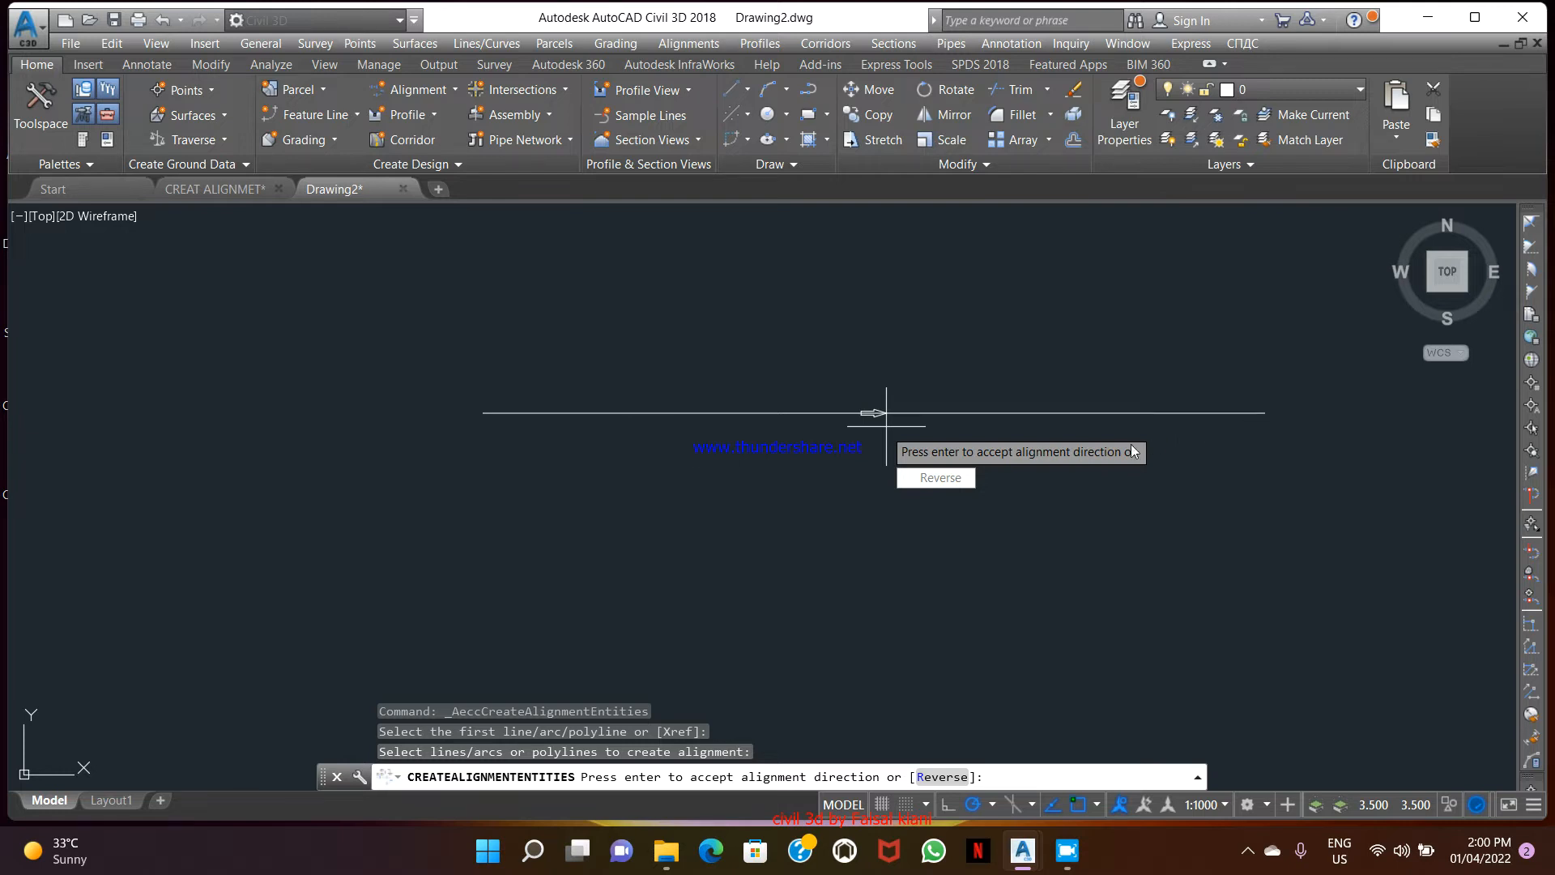
pyautogui.scroll(4, 460, 419)
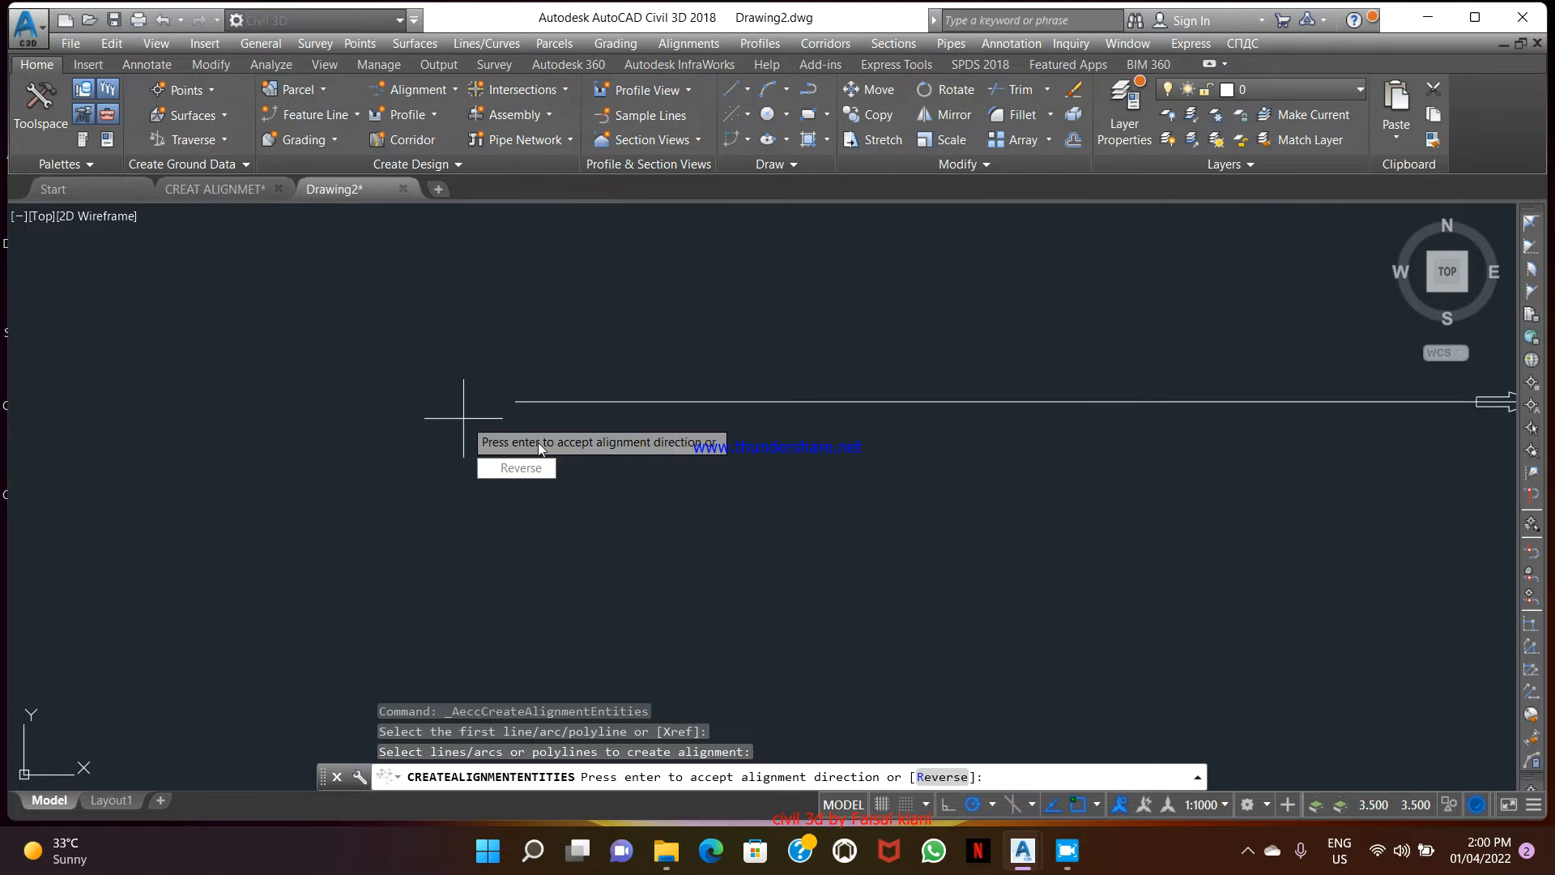
pyautogui.press('Return')
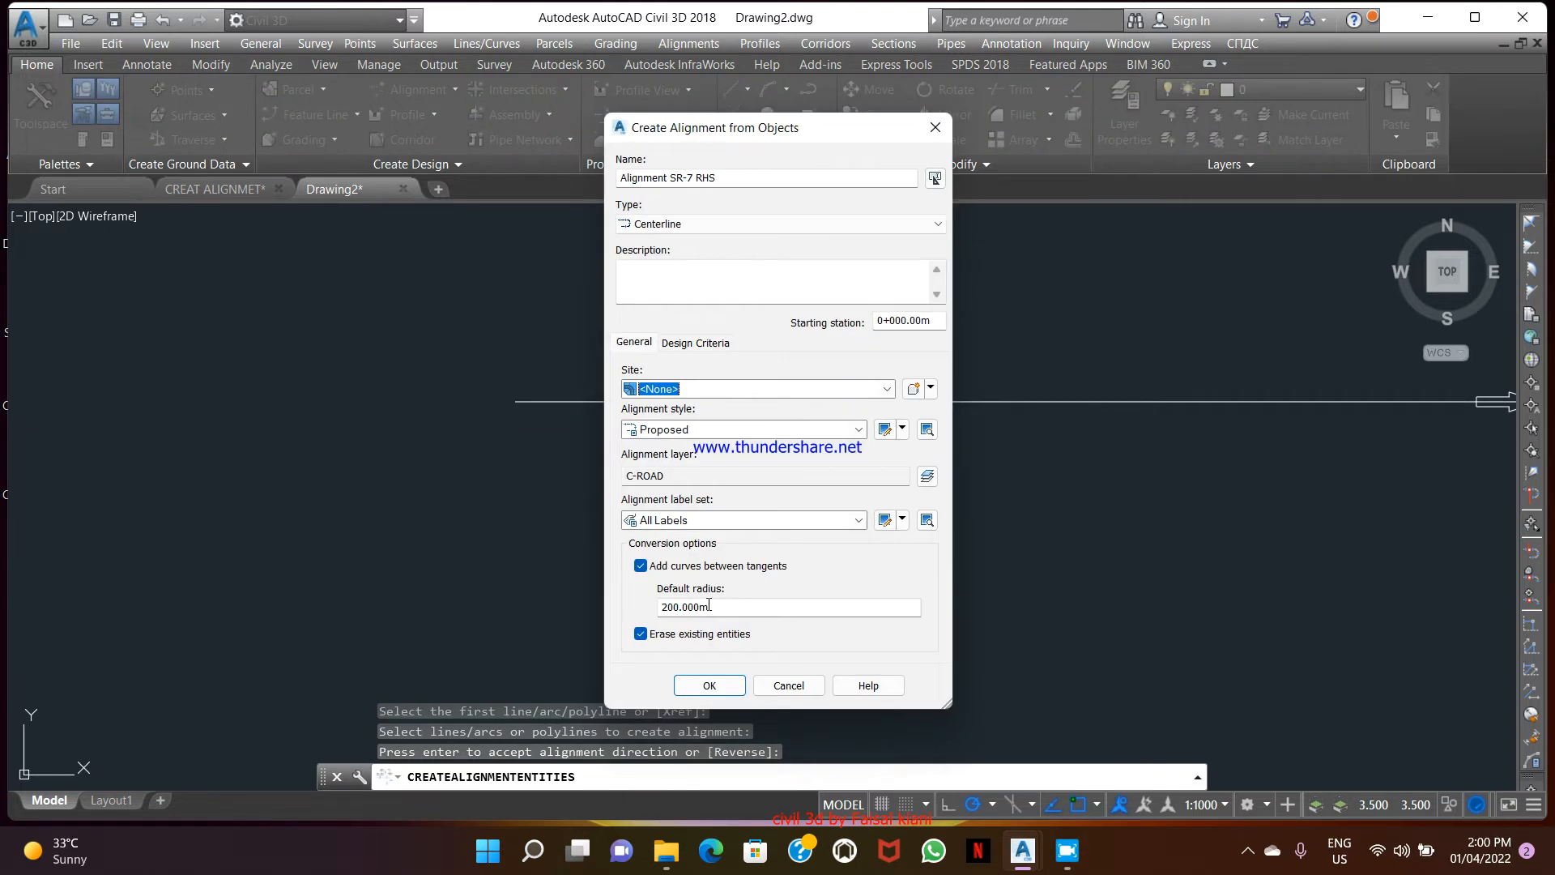
# Name the alignment AB, set its starting station to 5+000.00 m, and create it with the remaining default settings
pyautogui.moveTo(729, 178); pyautogui.dragTo(546, 183)
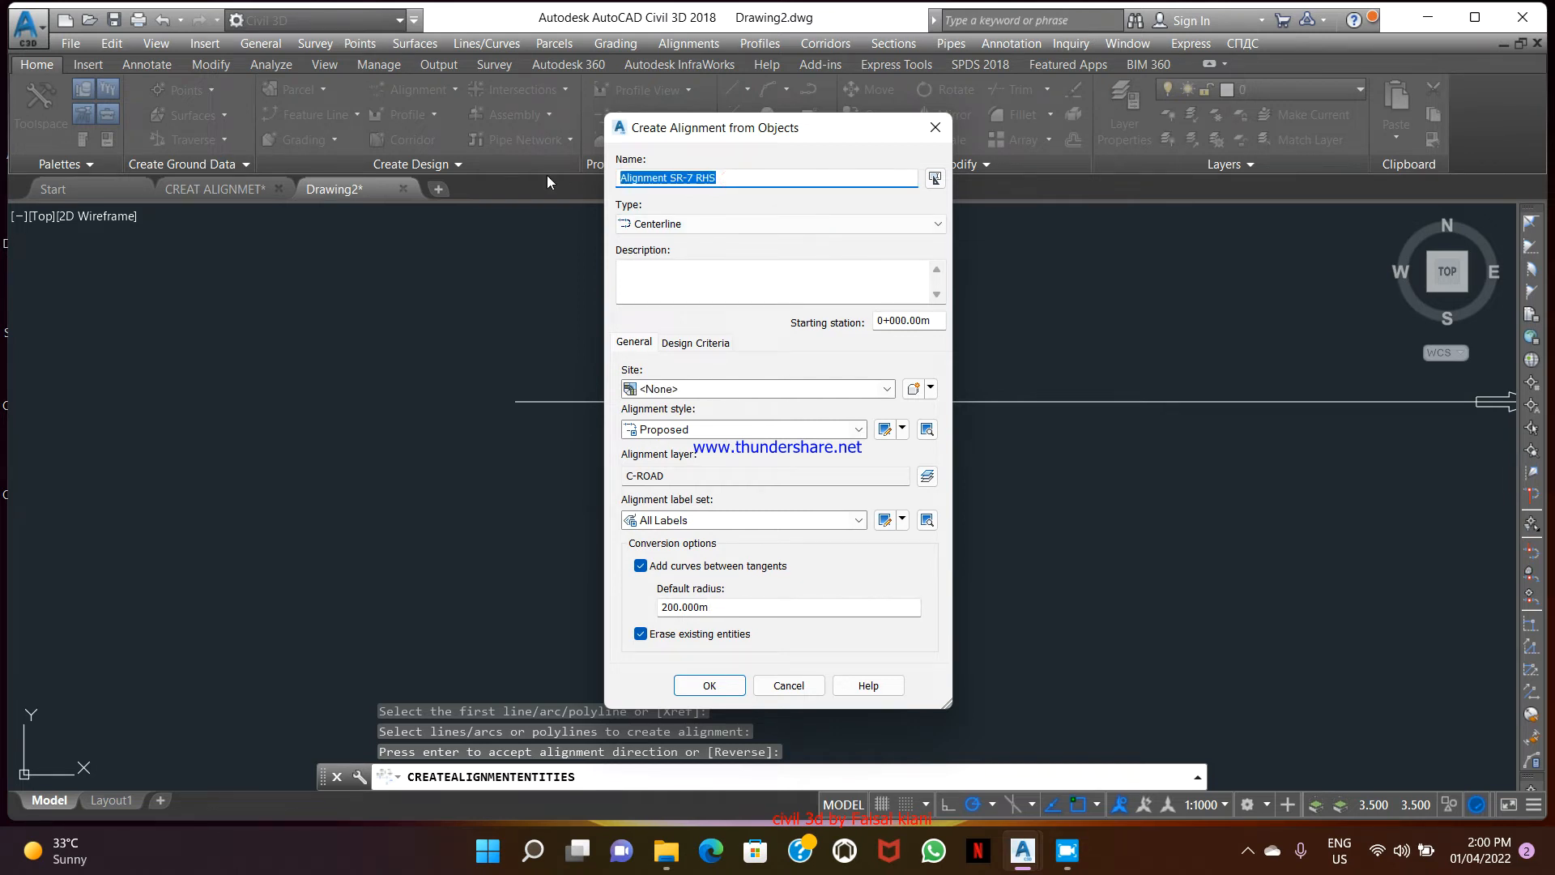
pyautogui.write('AB')
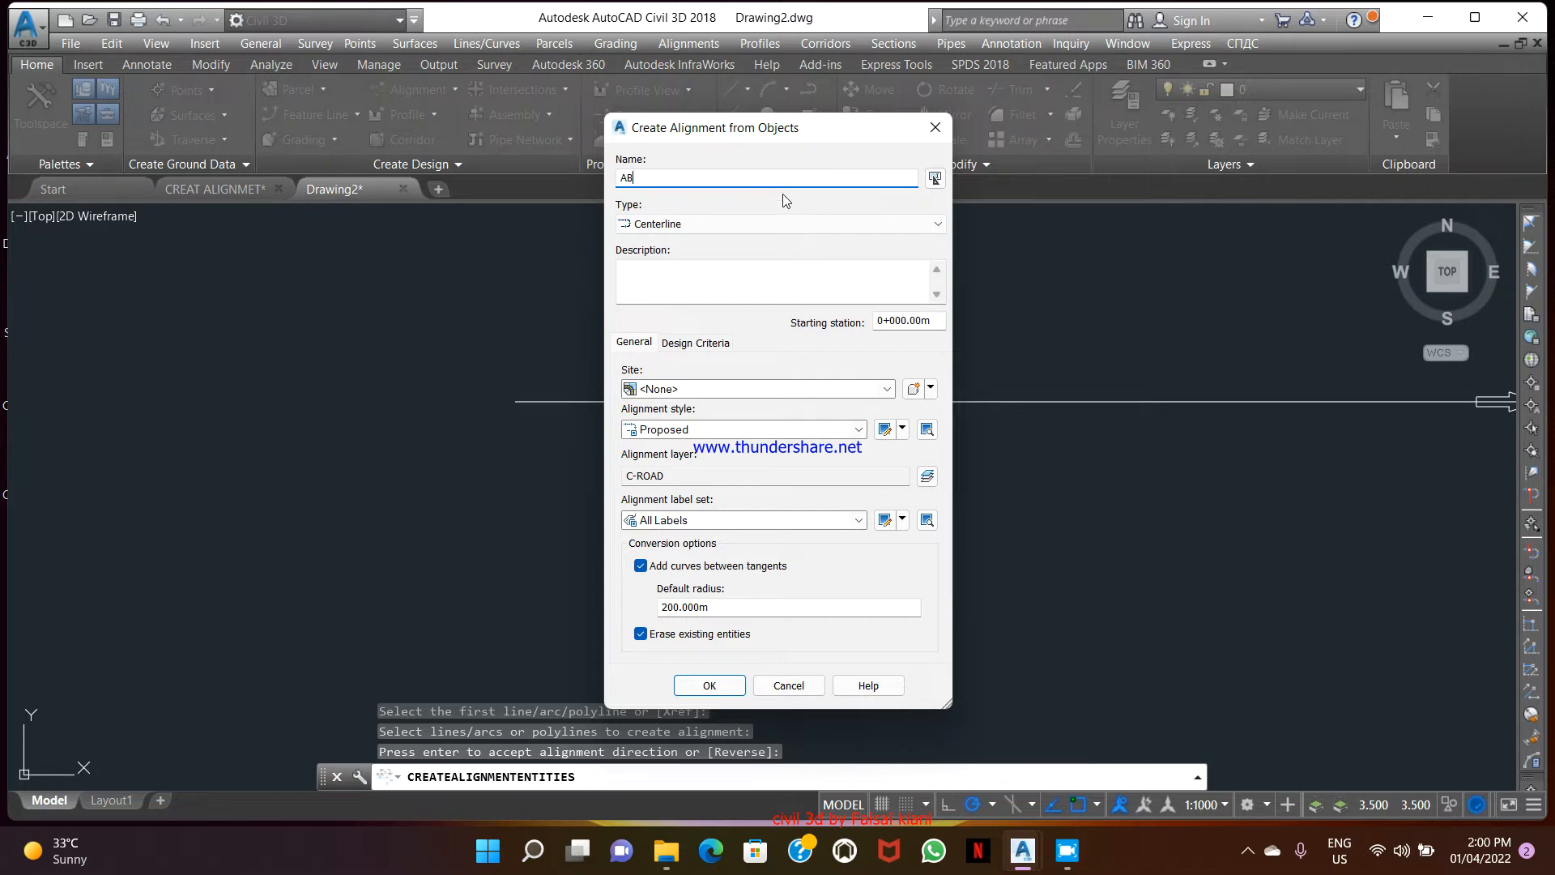
pyautogui.click(883, 319)
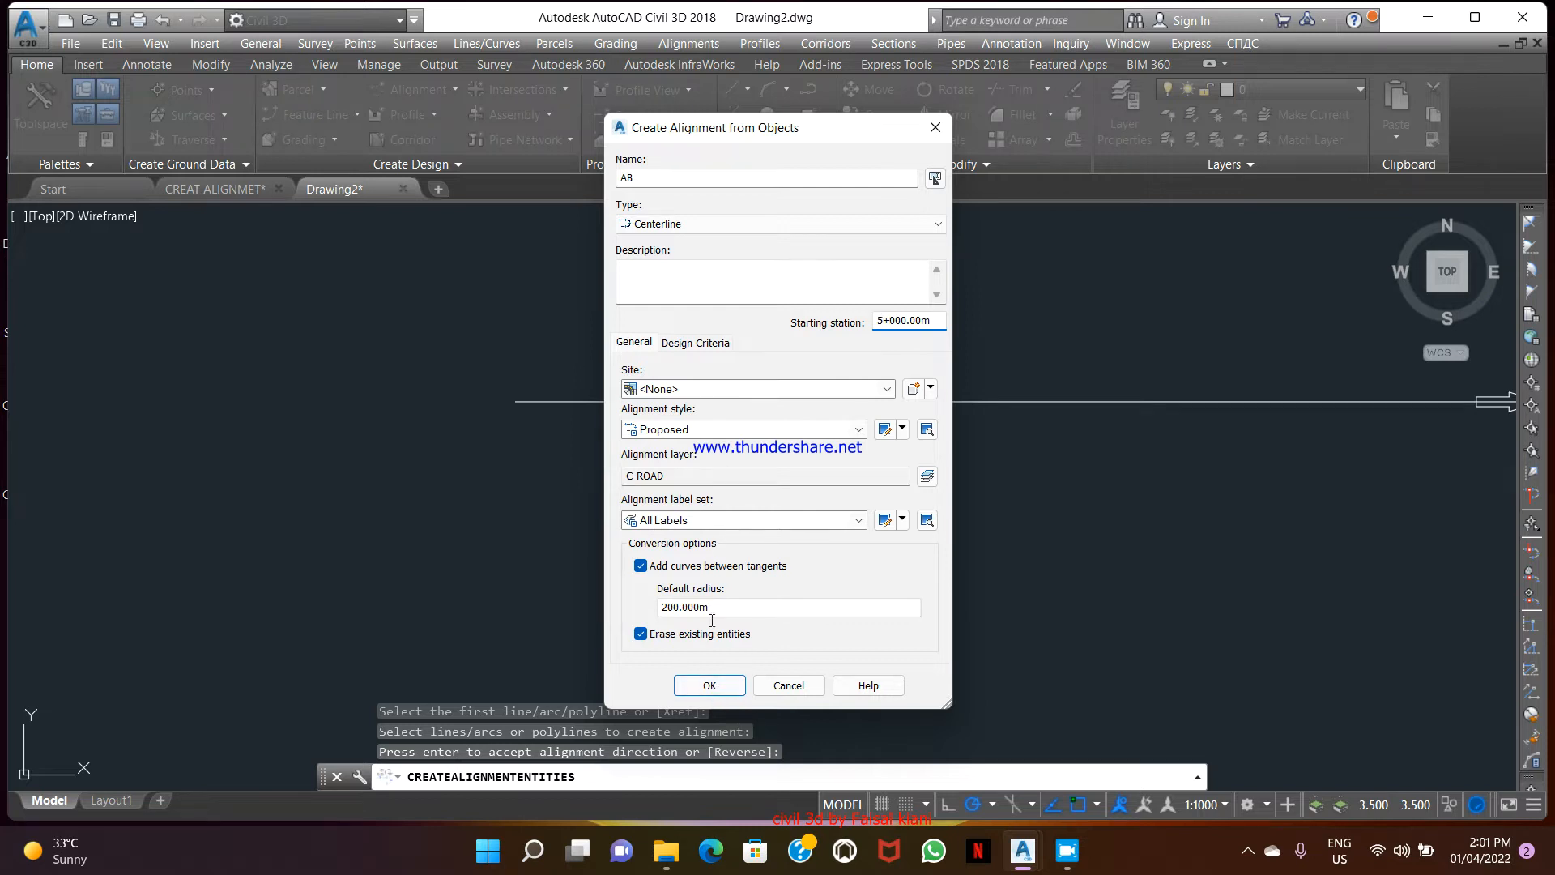
pyautogui.click(708, 685)
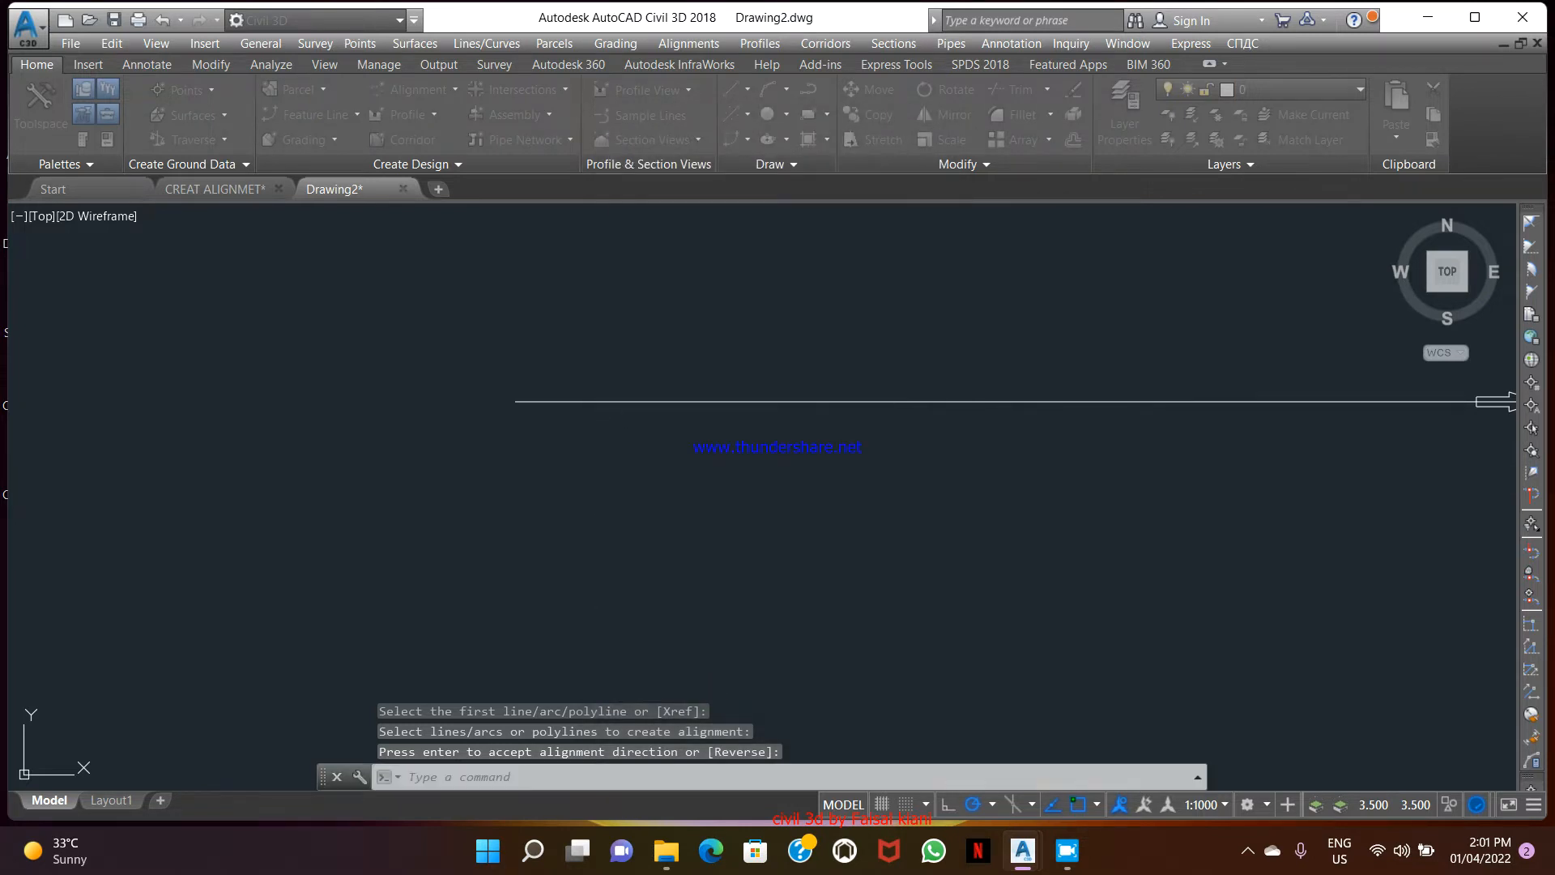
# Examine the station labels along the new alignment and at its start point
pyautogui.scroll(-4, 671, 419)
pyautogui.moveTo(698, 443); pyautogui.dragTo(472, 421, button='middle')
pyautogui.scroll(6, 907, 412)
pyautogui.scroll(-4, 816, 414)
pyautogui.moveTo(815, 420); pyautogui.dragTo(983, 420, button='middle')
pyautogui.scroll(4, 330, 405)
pyautogui.moveTo(346, 403); pyautogui.dragTo(457, 416, button='middle')
pyautogui.scroll(-3, 412, 392)
pyautogui.scroll(10, 437, 388)
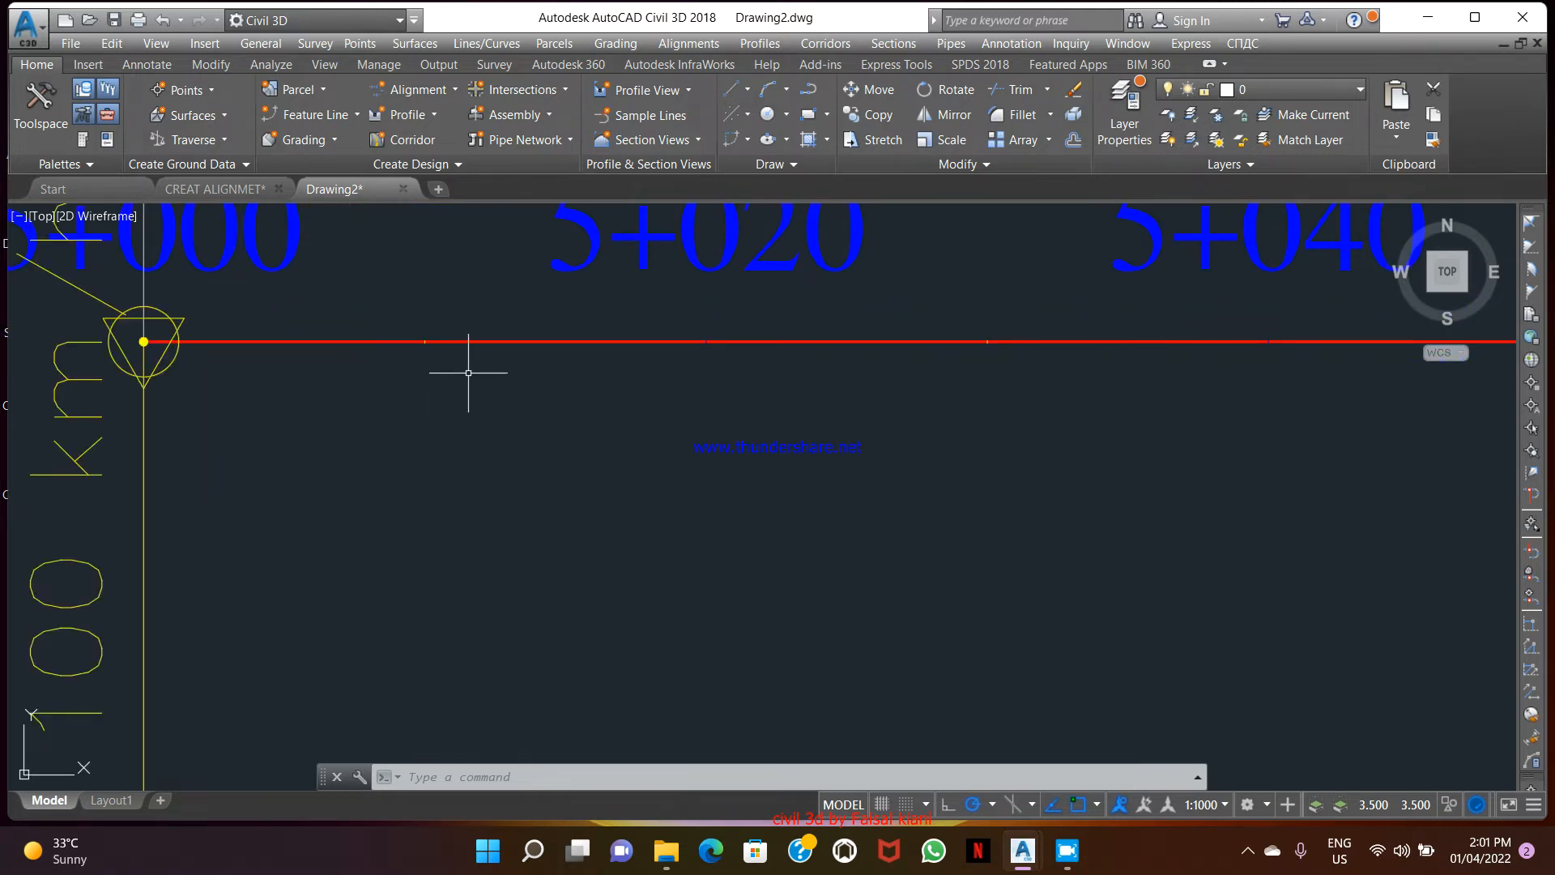
# Review the properties of alignment AB, including its design criteria, and deselect the alignment
pyautogui.click(486, 341)
pyautogui.rightClick(486, 343)
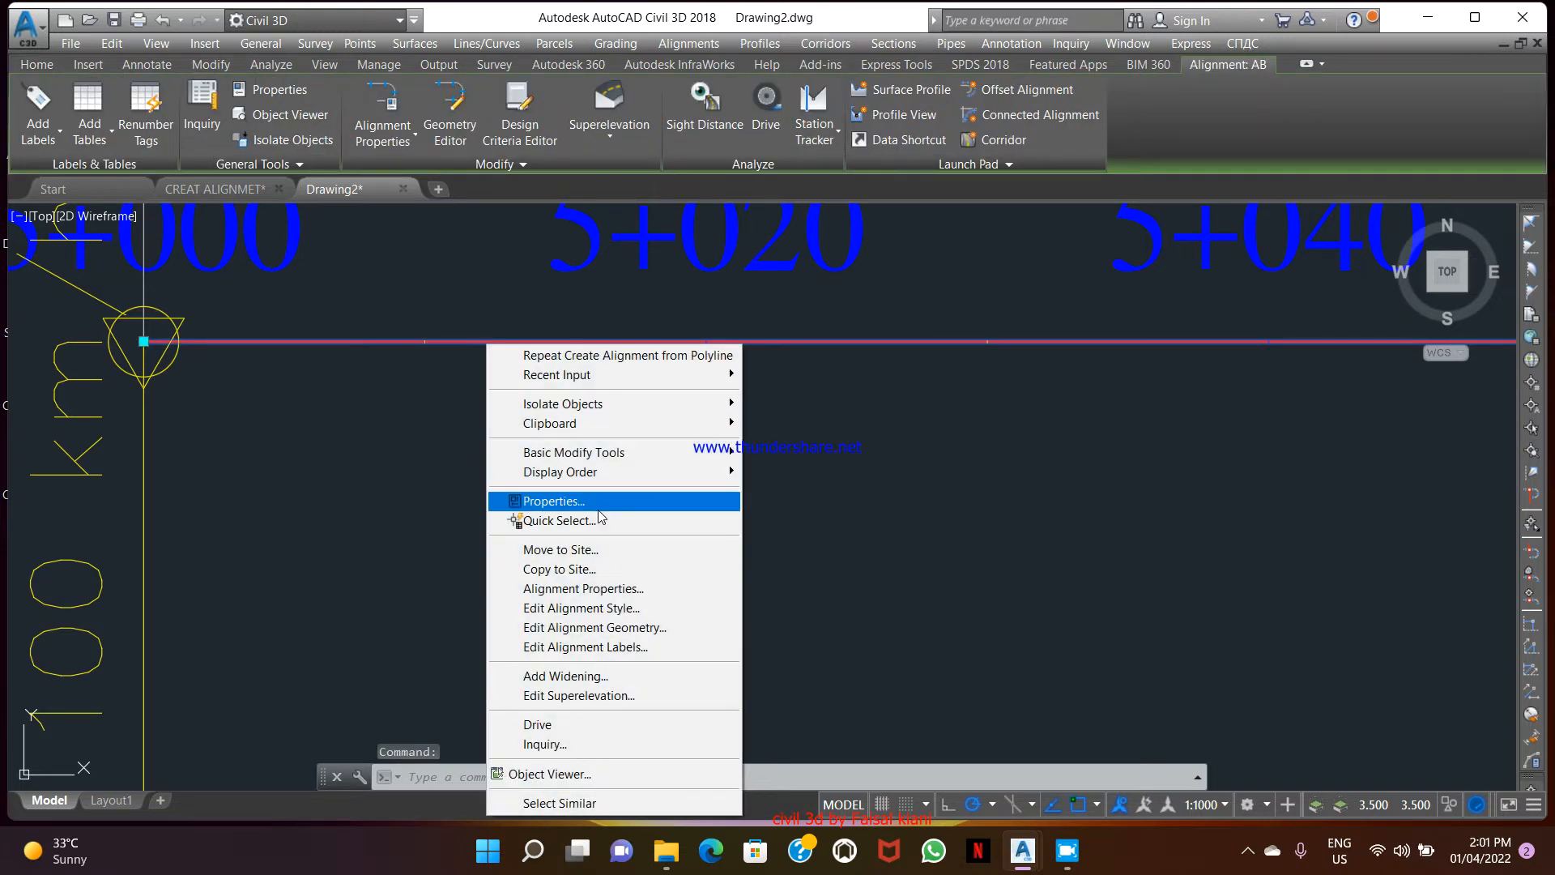
pyautogui.click(603, 589)
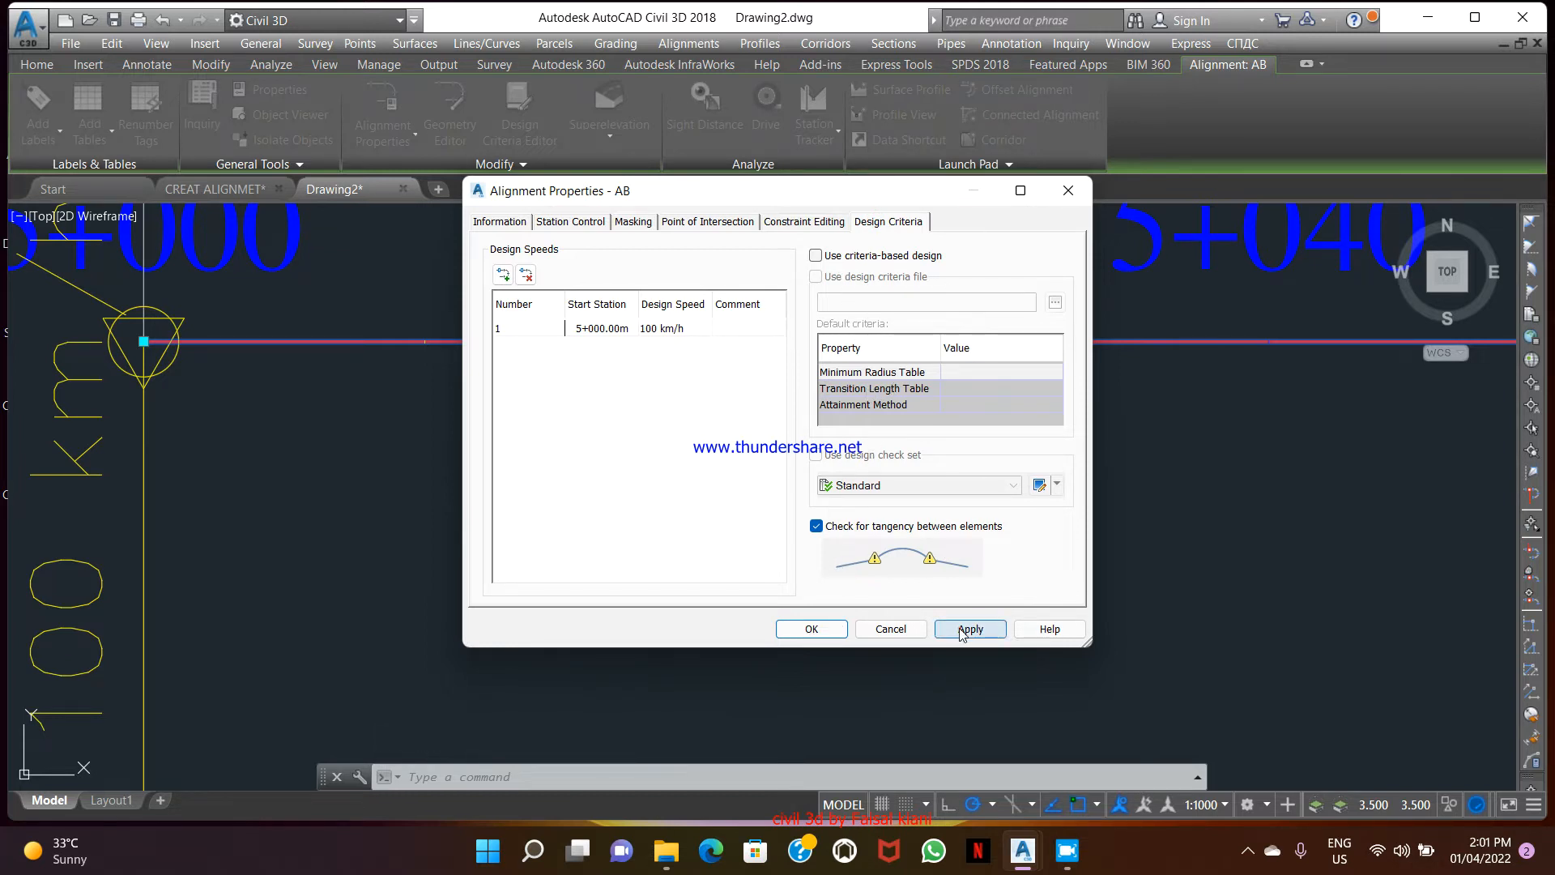
pyautogui.click(811, 629)
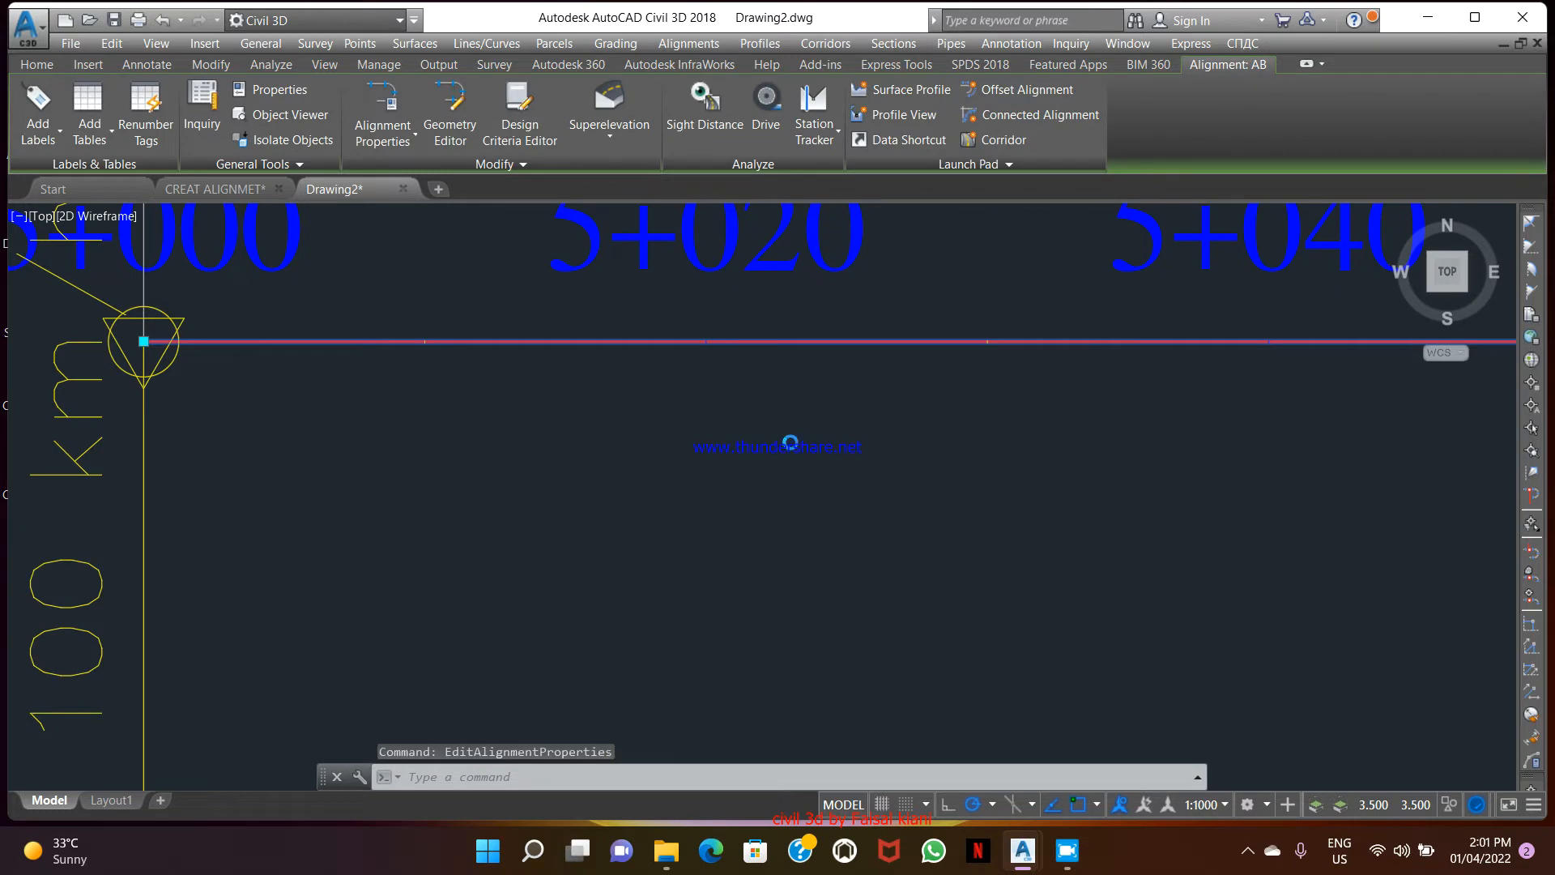
pyautogui.scroll(-8, 694, 451)
pyautogui.press('Escape')
# Remove the Station Equations labels from the label settings of alignment AB
pyautogui.scroll(5, 718, 423)
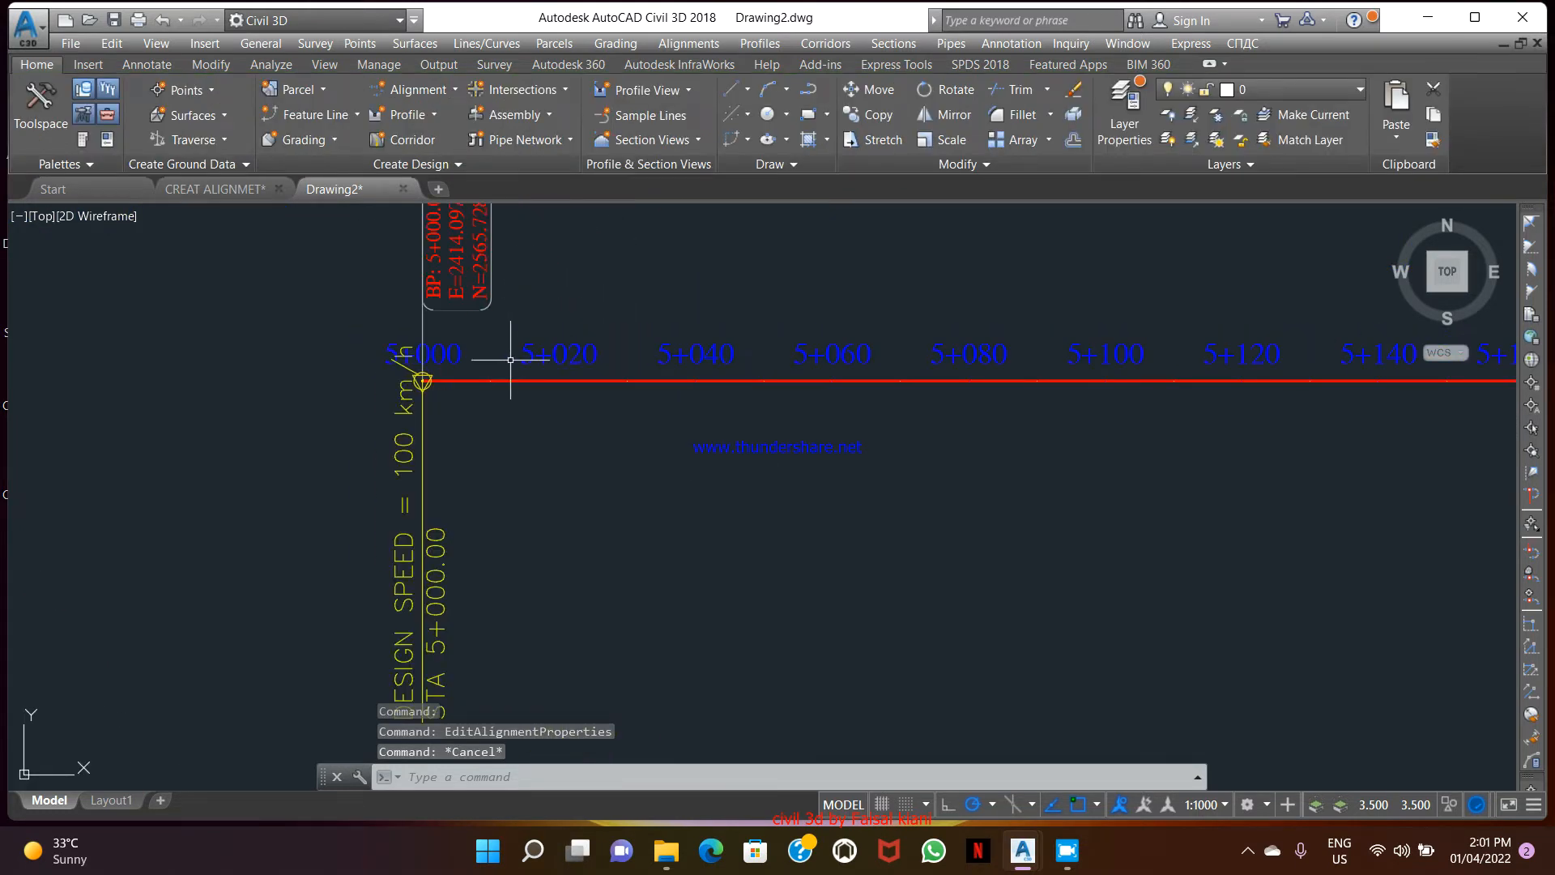
pyautogui.click(557, 380)
pyautogui.rightClick(556, 380)
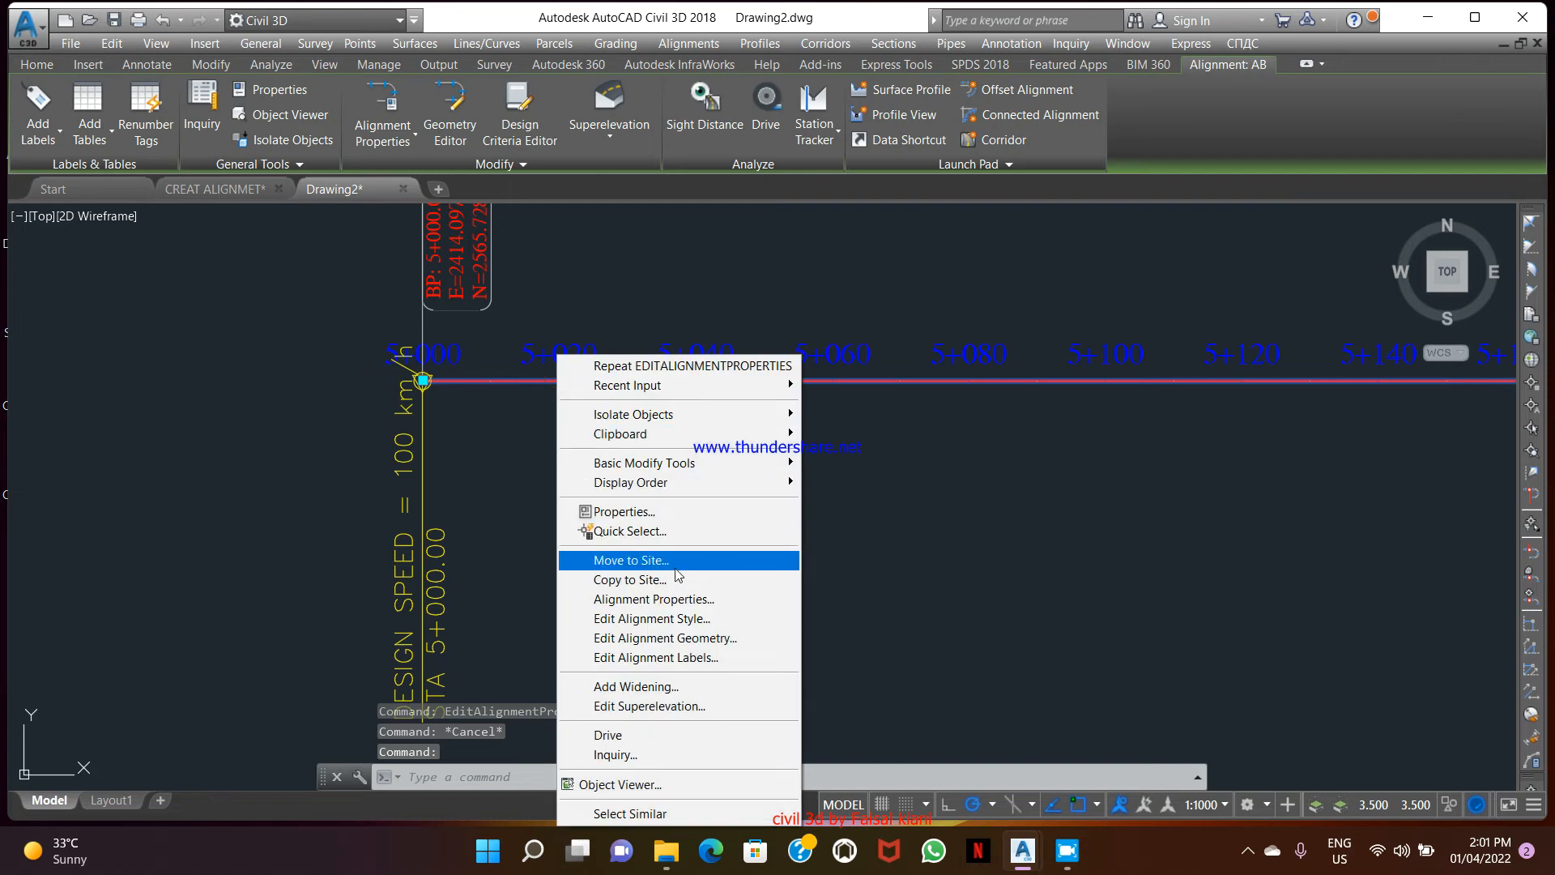
pyautogui.click(681, 658)
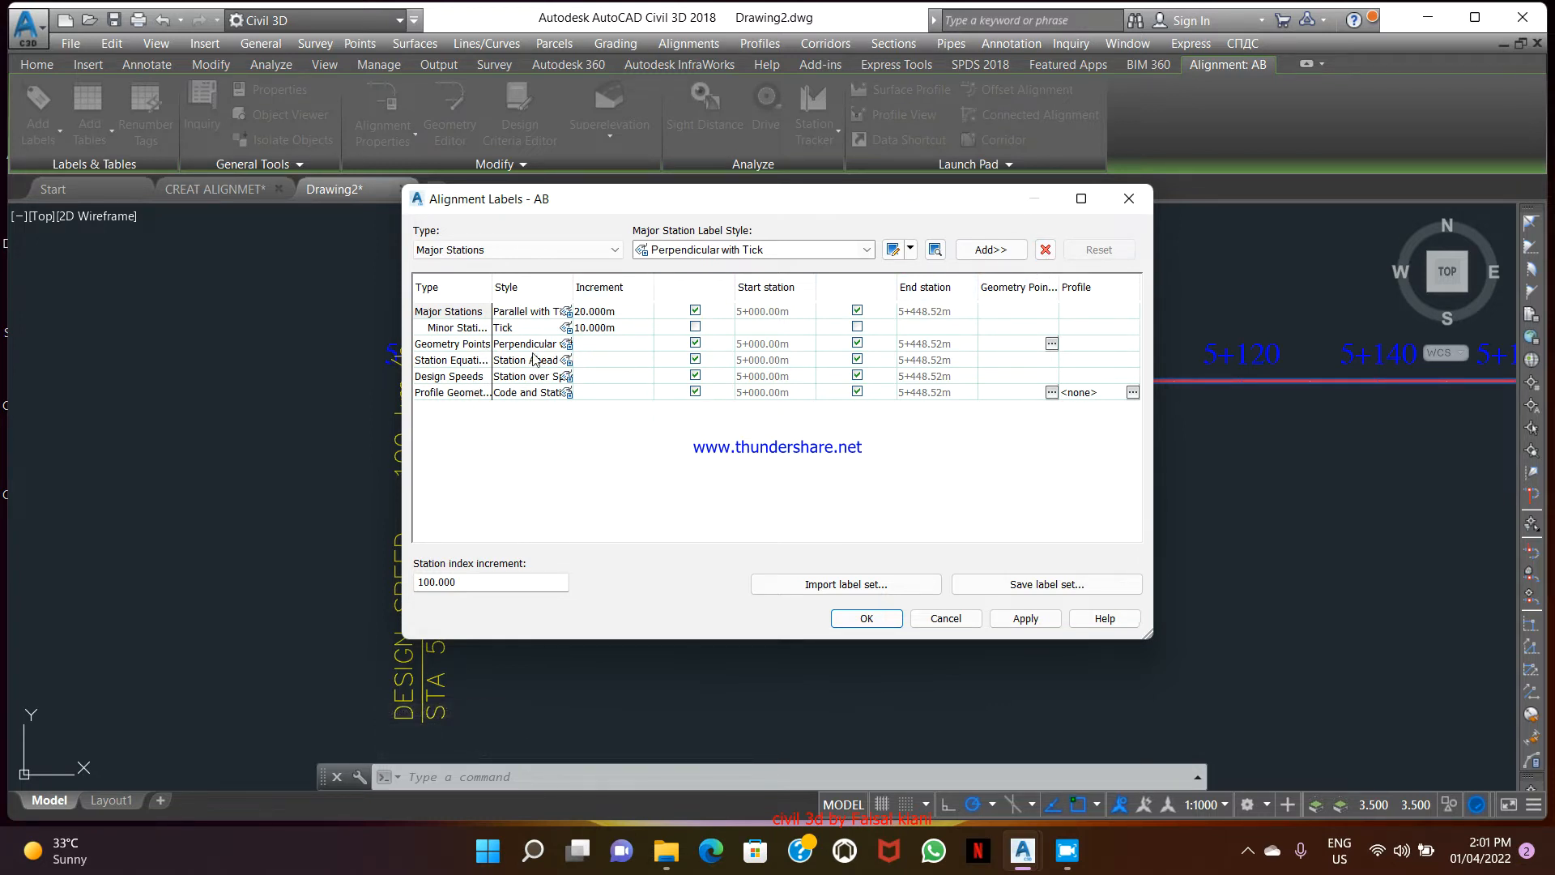
pyautogui.click(446, 310)
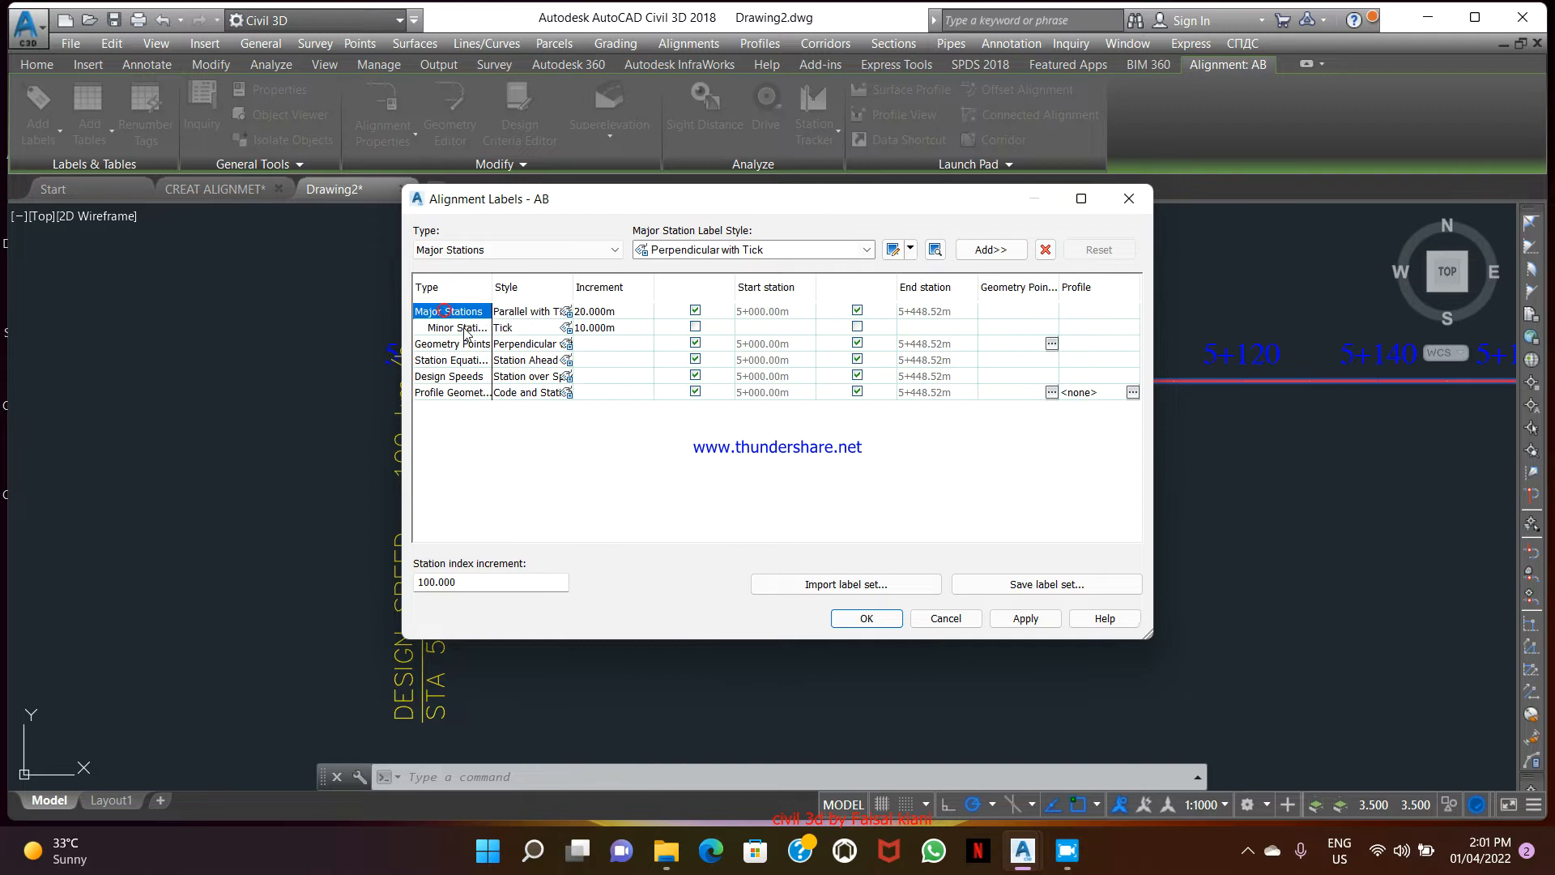
pyautogui.click(466, 328)
pyautogui.click(456, 346)
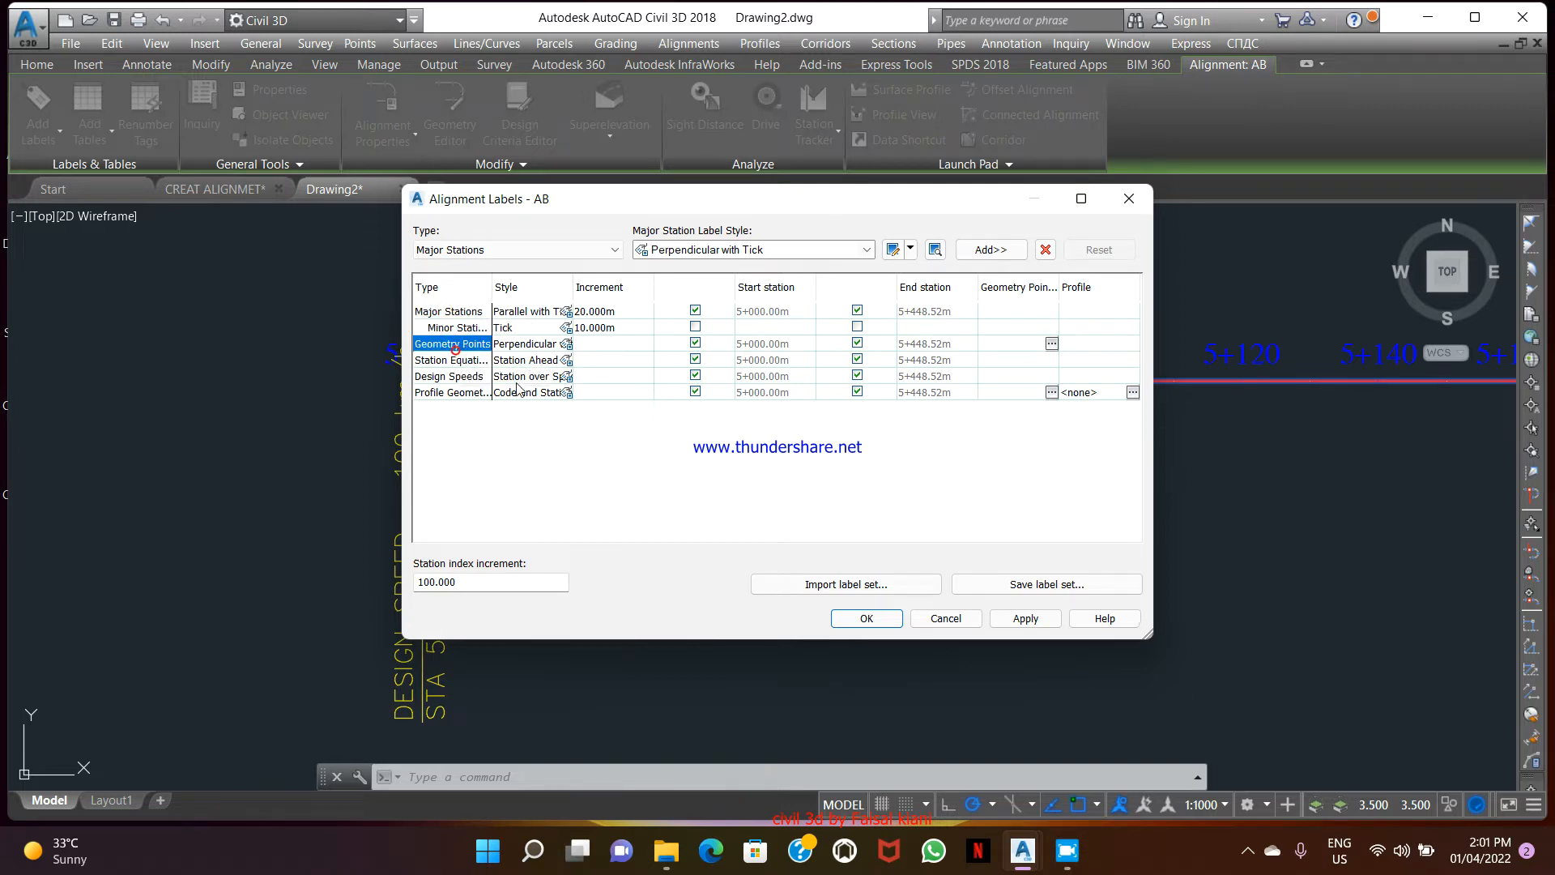
pyautogui.click(467, 363)
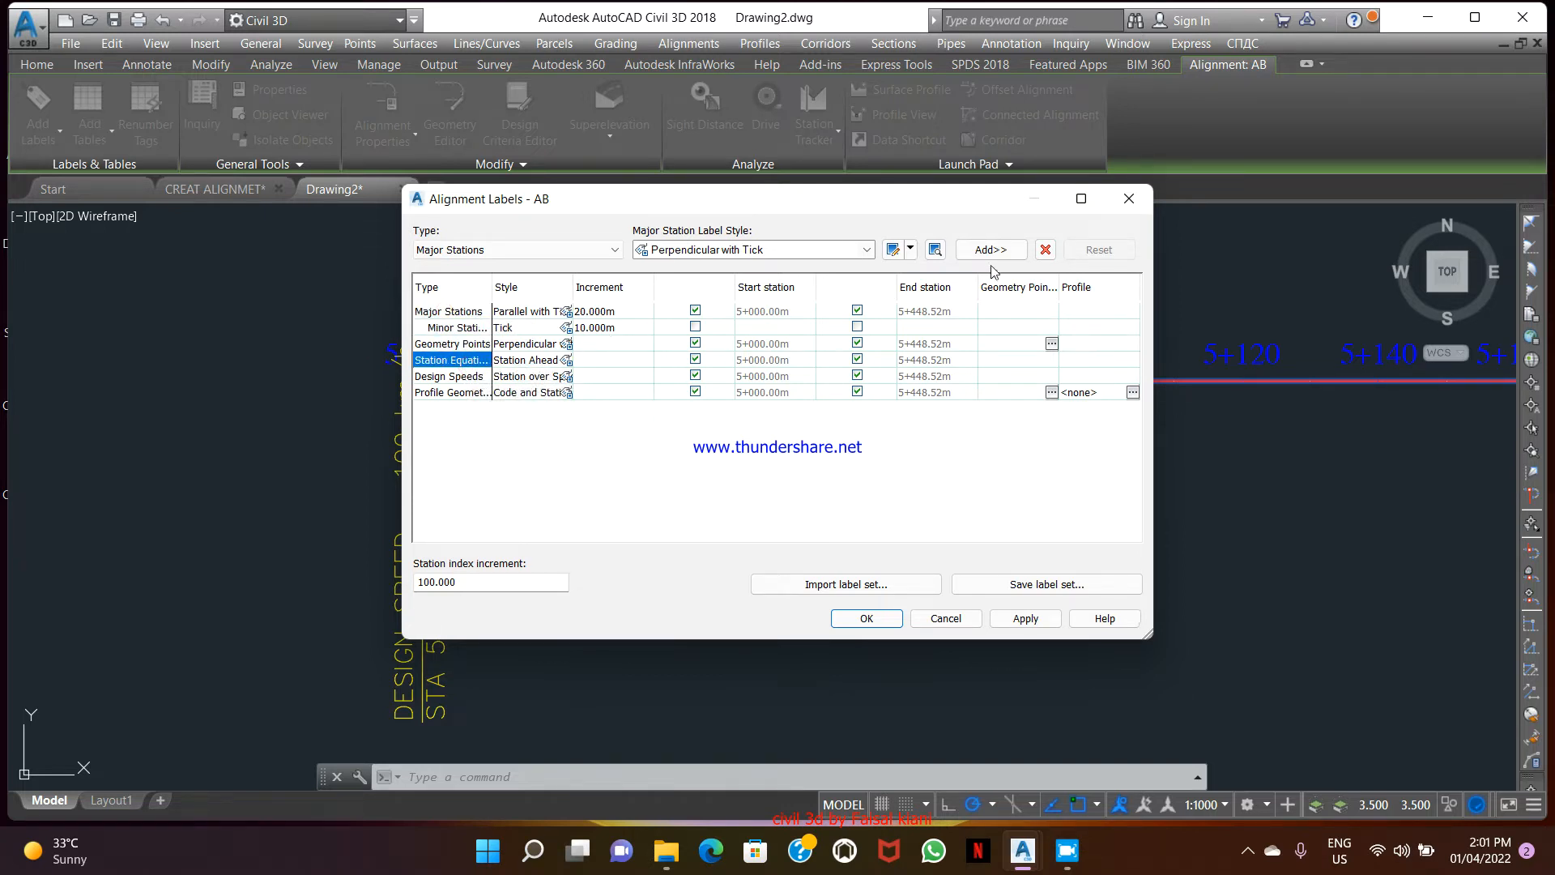
pyautogui.click(1046, 251)
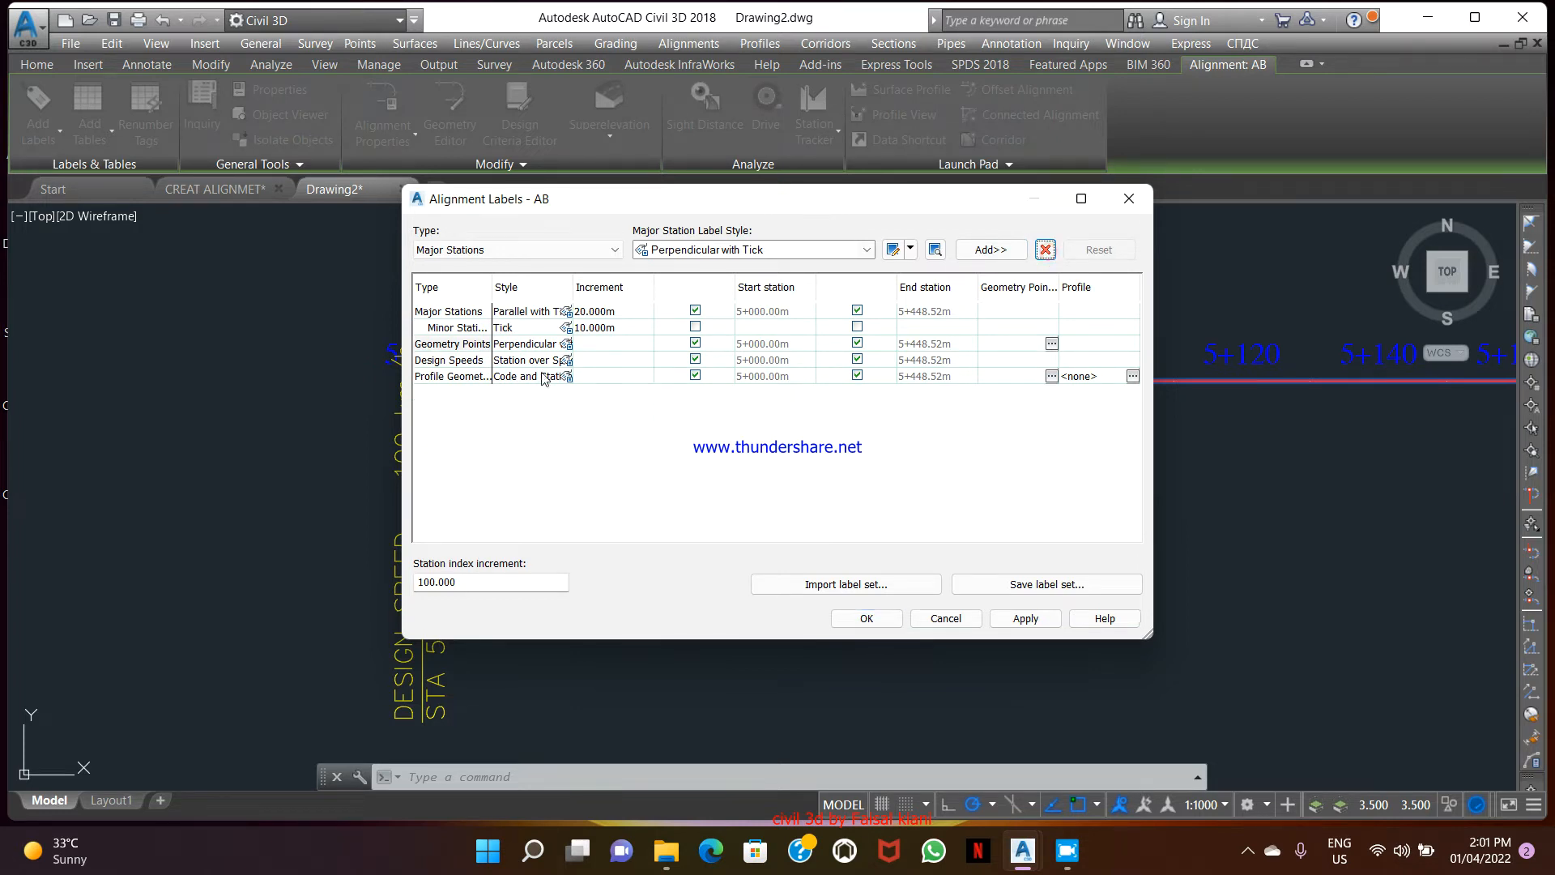
# Remove the Design Speeds and Profile Geometry Points labels from alignment AB and apply the label changes
pyautogui.click(486, 359)
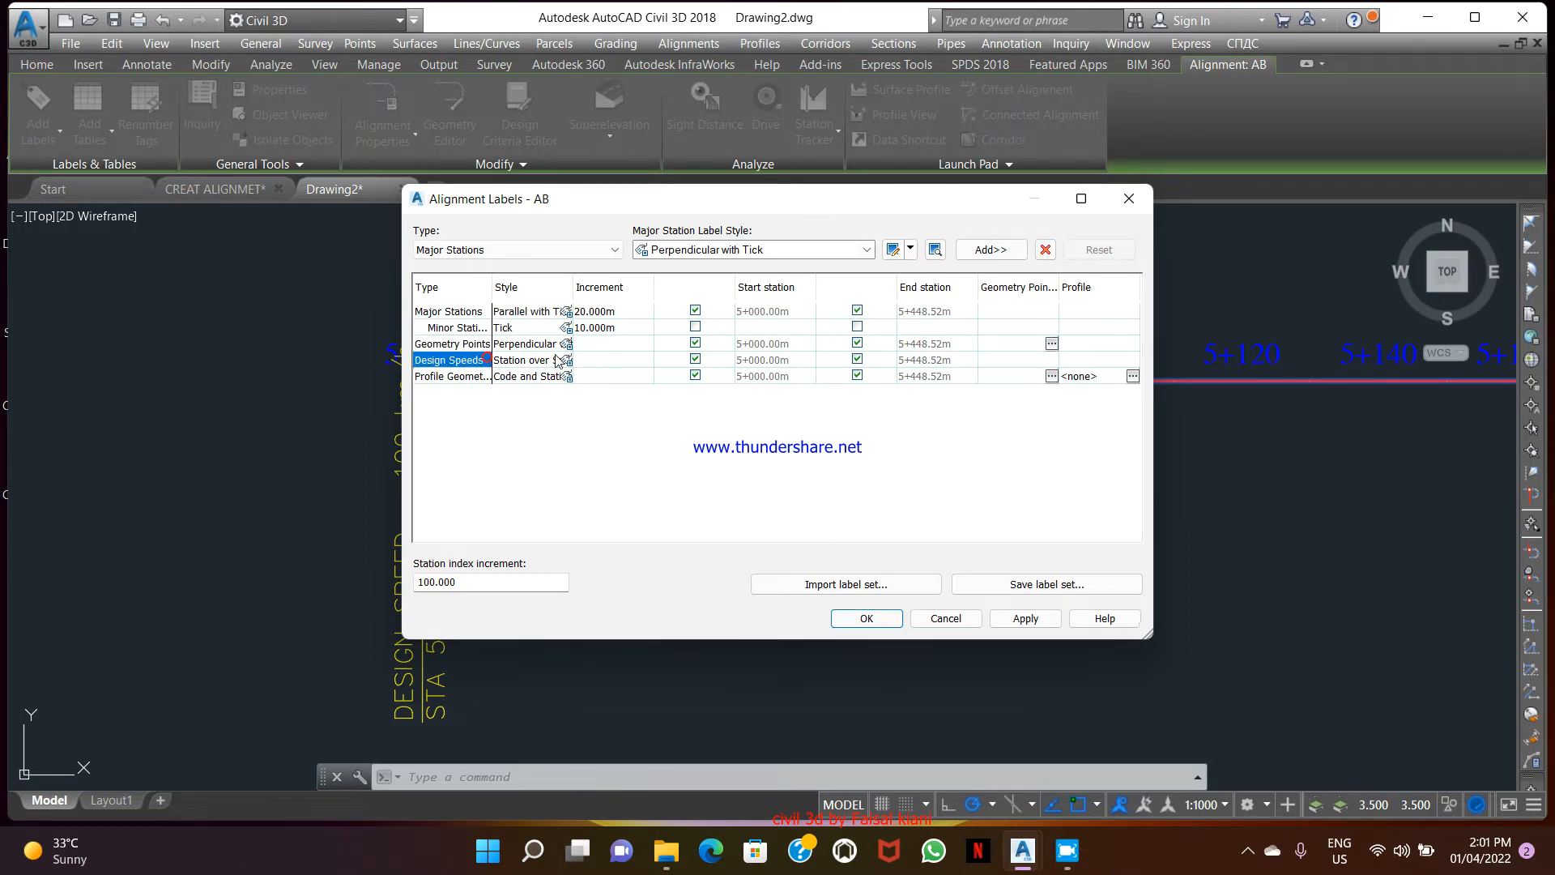
pyautogui.click(1044, 256)
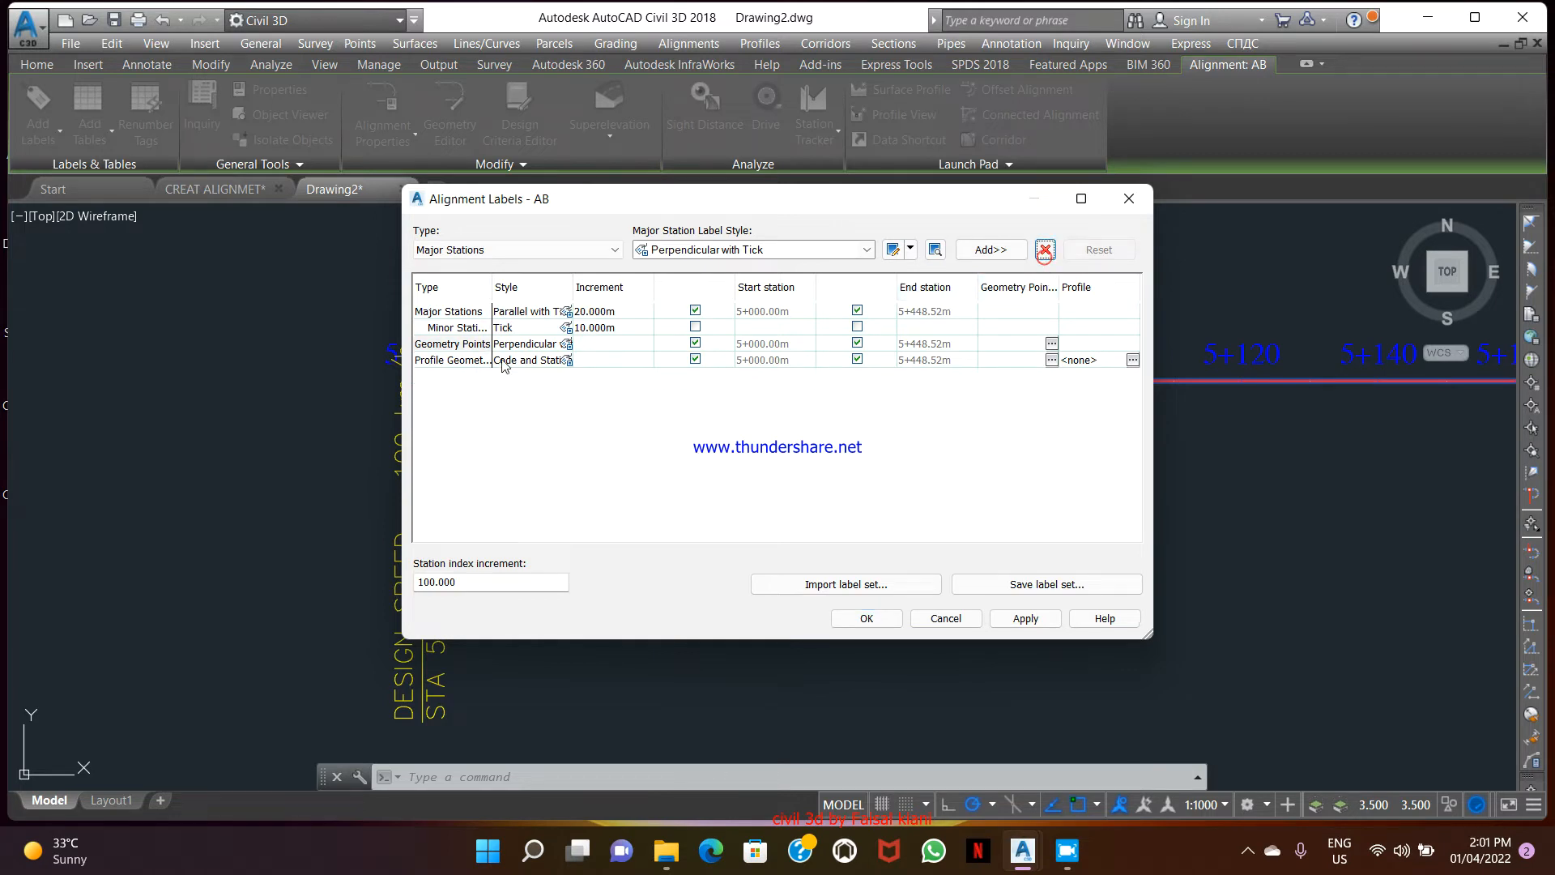
pyautogui.click(460, 360)
pyautogui.click(1045, 250)
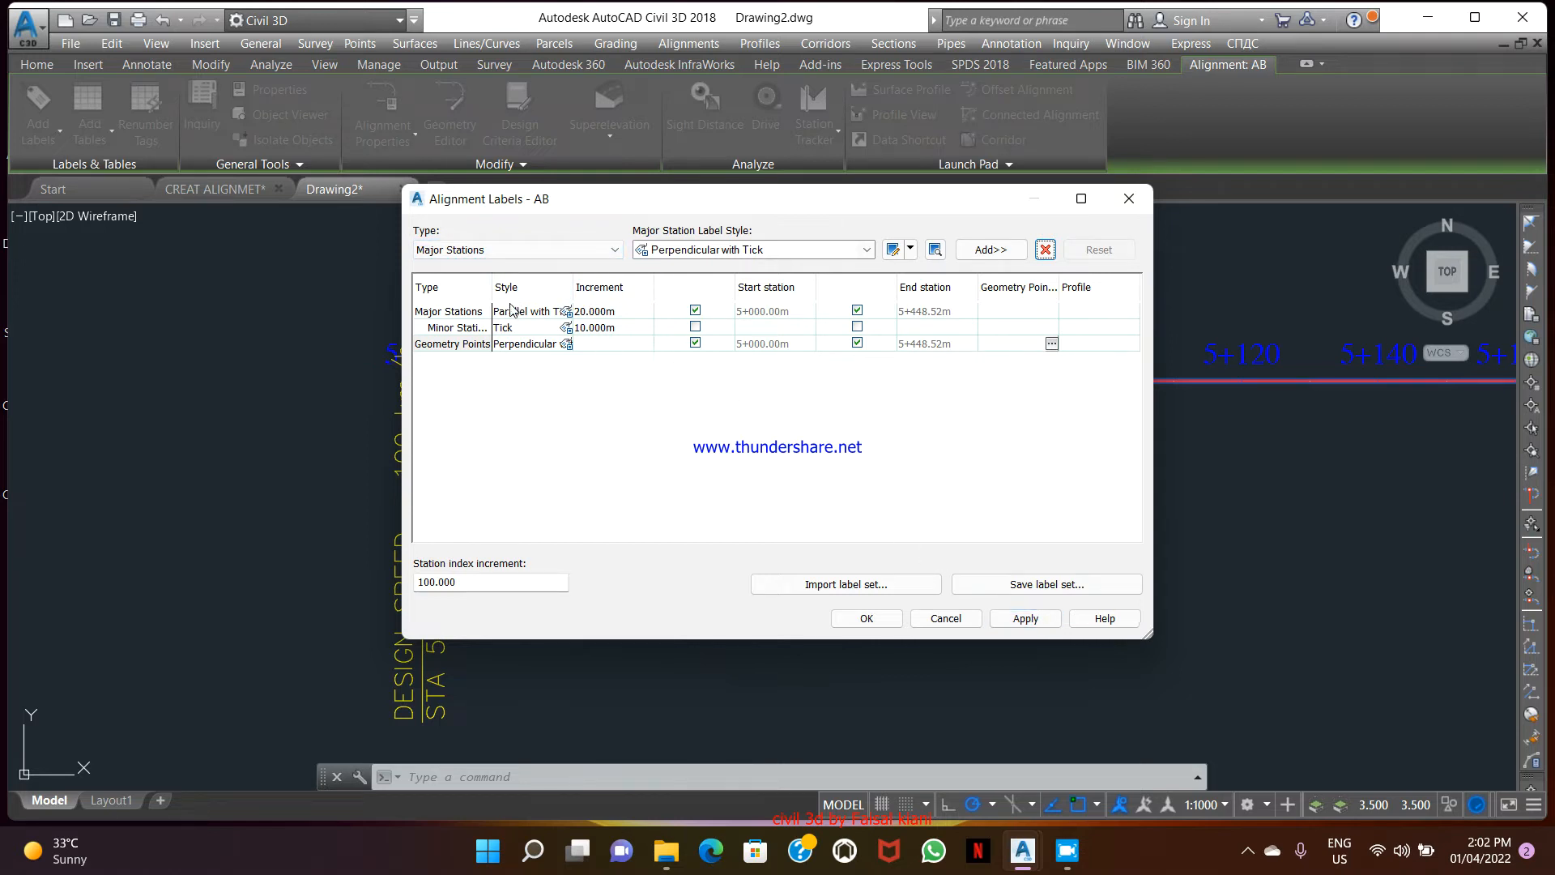
pyautogui.click(1029, 620)
pyautogui.click(866, 618)
# Examine the remaining station and geometry point labels along alignment AB
pyautogui.scroll(-5, 810, 478)
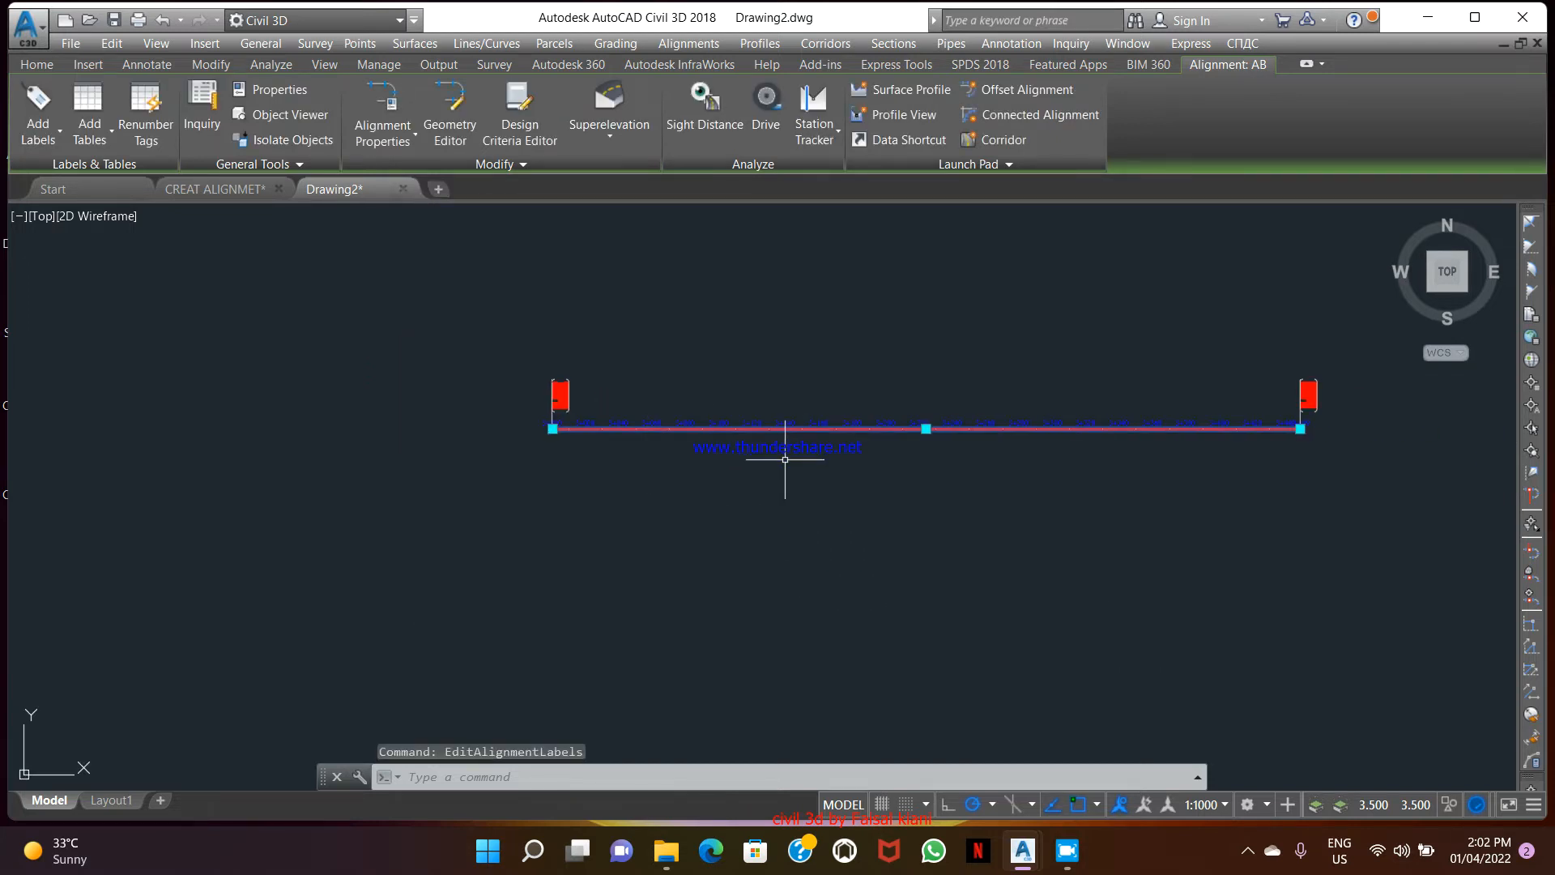
pyautogui.press('Escape')
pyautogui.scroll(8, 723, 429)
pyautogui.scroll(-3, 862, 420)
pyautogui.moveTo(746, 445); pyautogui.dragTo(878, 465, button='middle')
pyautogui.moveTo(476, 333); pyautogui.dragTo(690, 374, button='middle')
pyautogui.scroll(5, 603, 420)
pyautogui.scroll(-3, 648, 442)
pyautogui.scroll(4, 672, 451)
pyautogui.scroll(-6, 583, 428)
pyautogui.moveTo(562, 437); pyautogui.dragTo(679, 471, button='middle')
pyautogui.scroll(-4, 679, 472)
pyautogui.scroll(2, 794, 475)
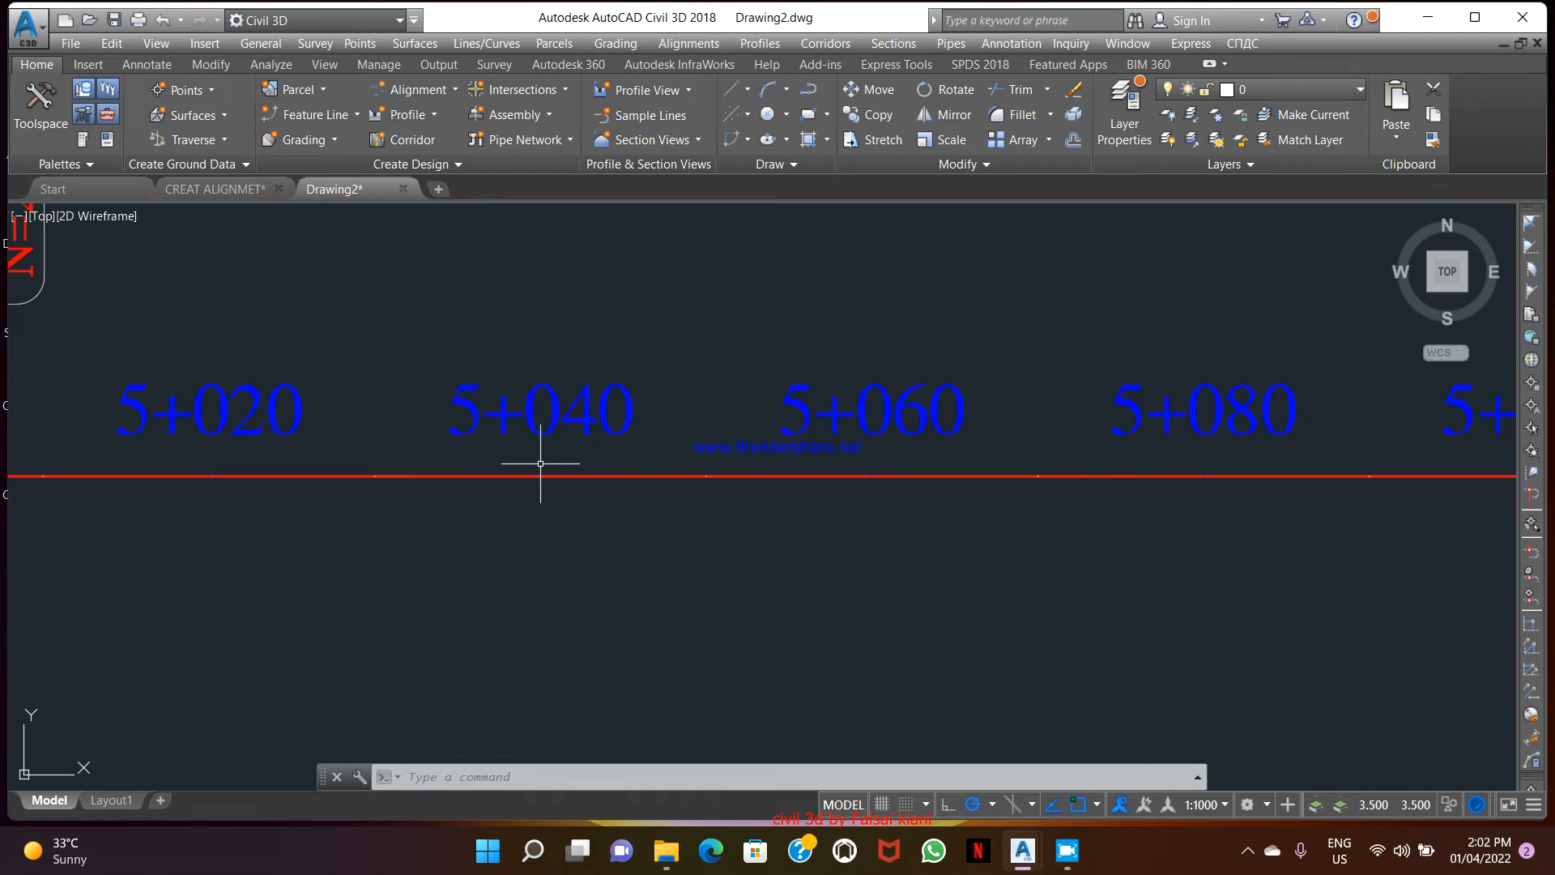
pyautogui.moveTo(540, 463); pyautogui.dragTo(680, 469, button='middle')
pyautogui.scroll(6, 615, 462)
# Remove the remaining Major Stations, Minor Stations and Geometry Points labels from the label settings of alignment AB
pyautogui.click(628, 461)
pyautogui.click(632, 458)
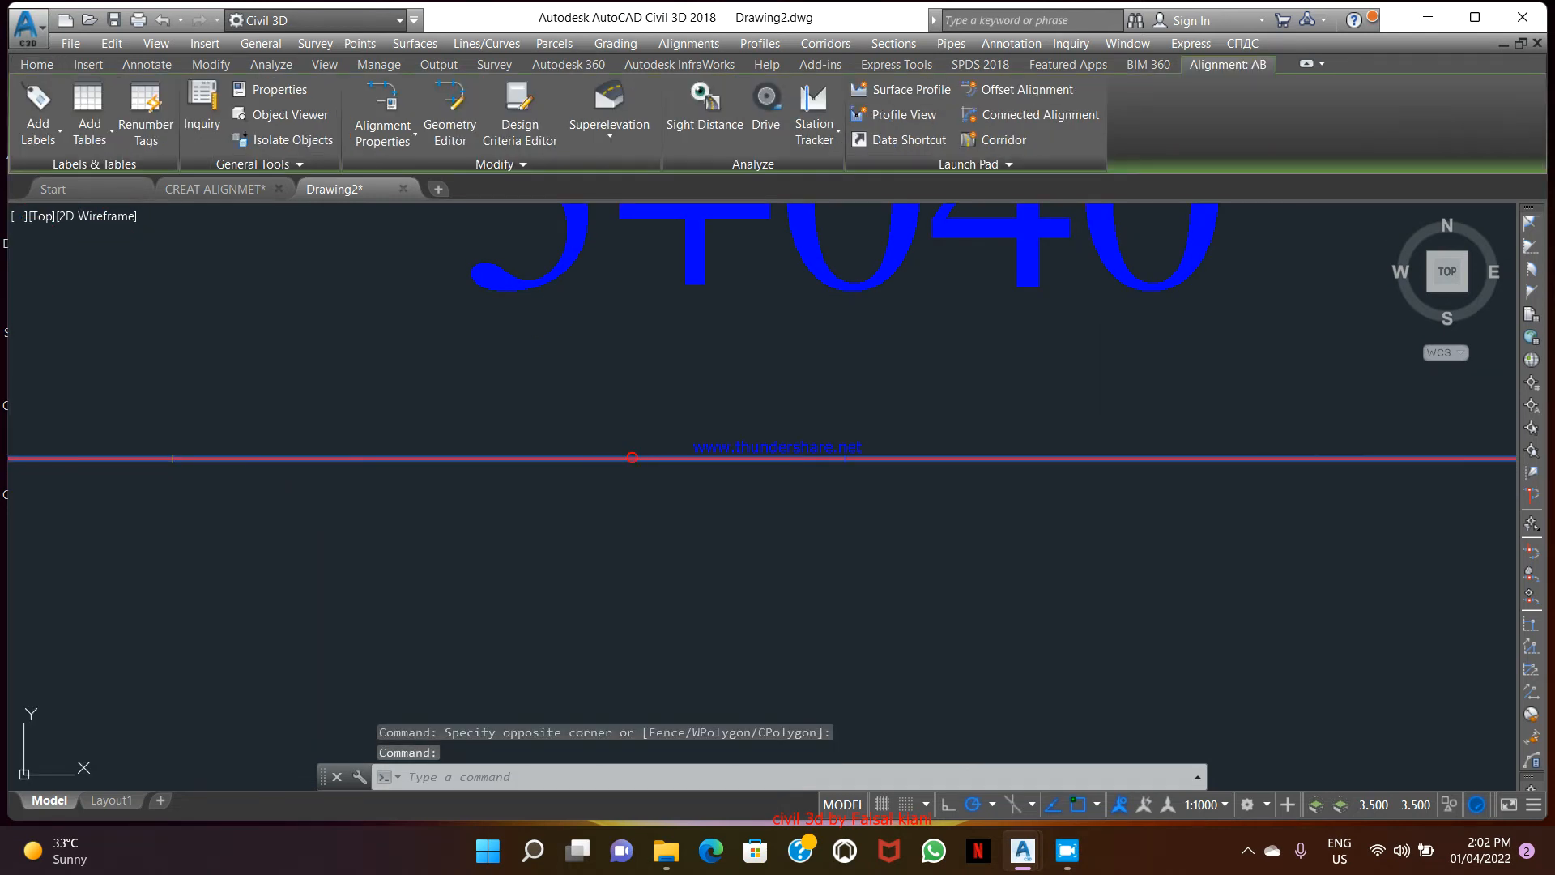
pyautogui.rightClick(632, 458)
pyautogui.click(738, 660)
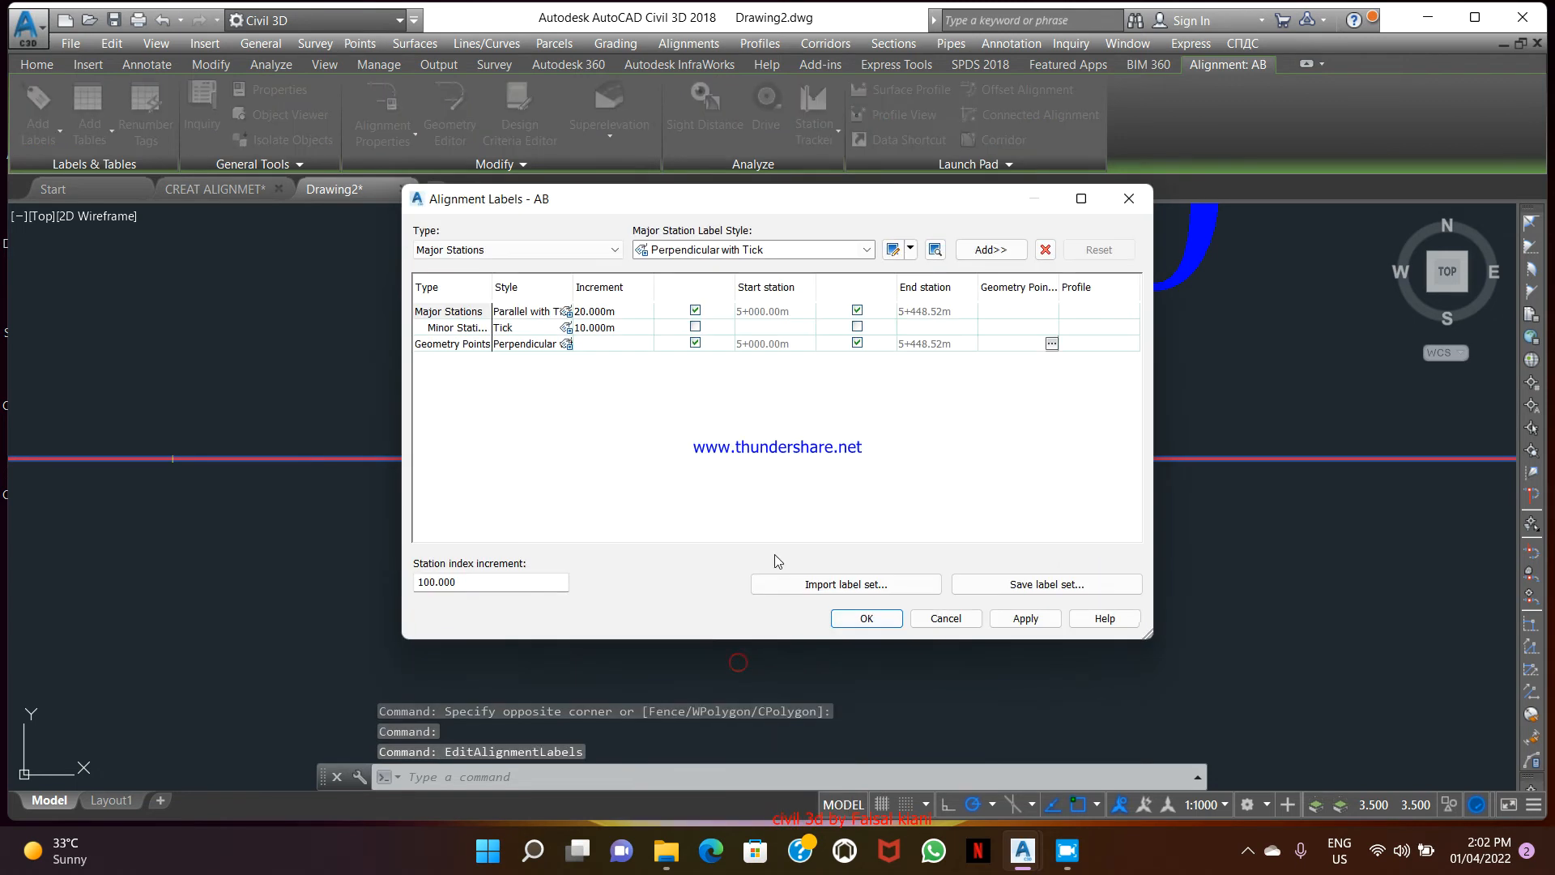
pyautogui.click(441, 312)
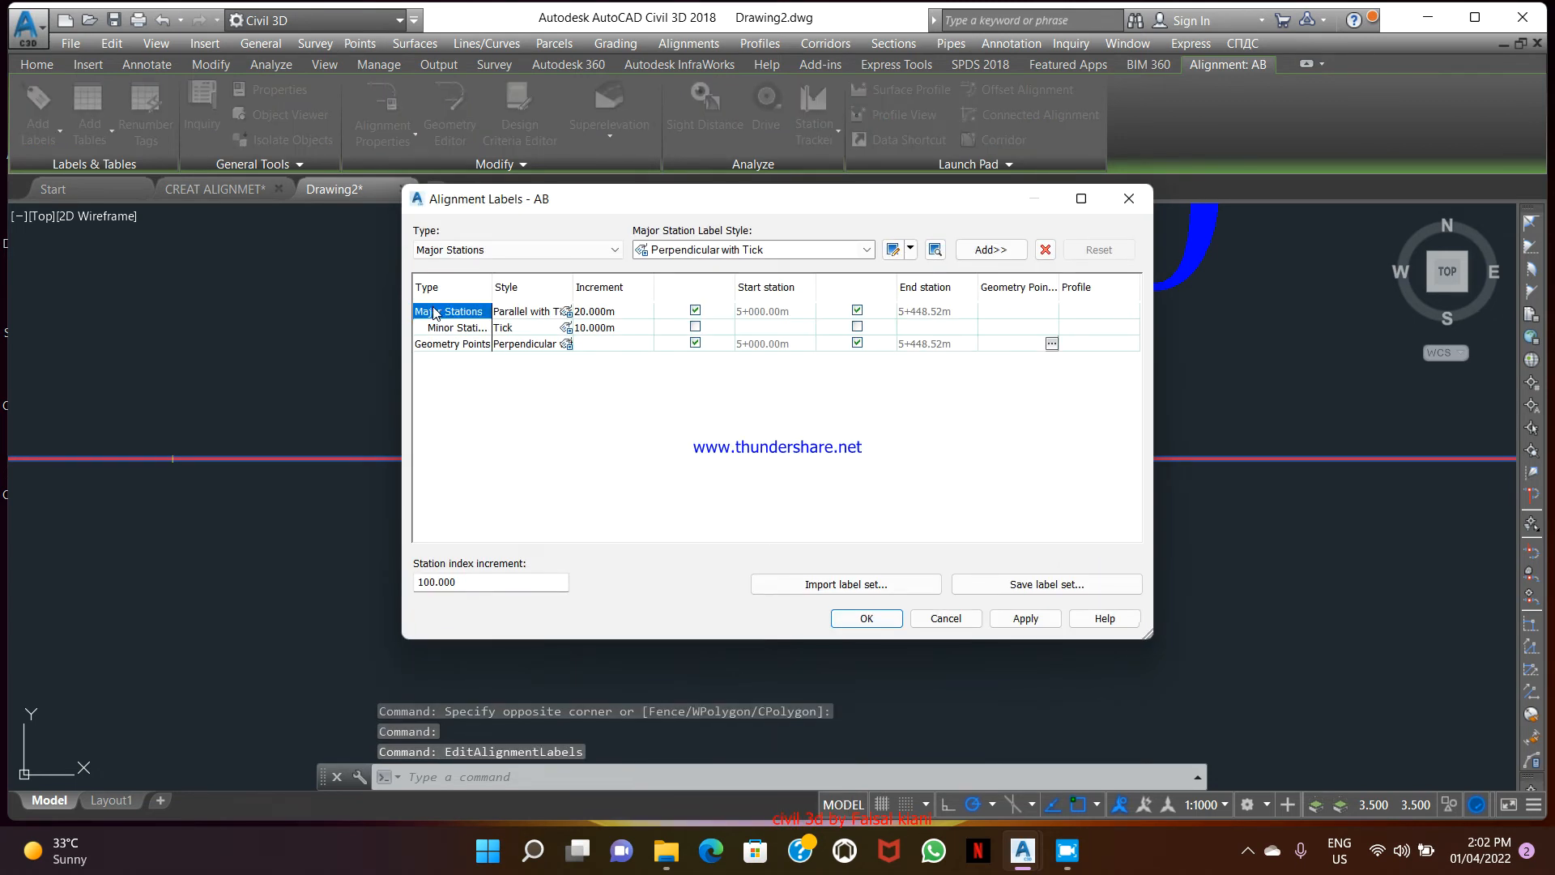
pyautogui.click(1046, 250)
pyautogui.click(1046, 250)
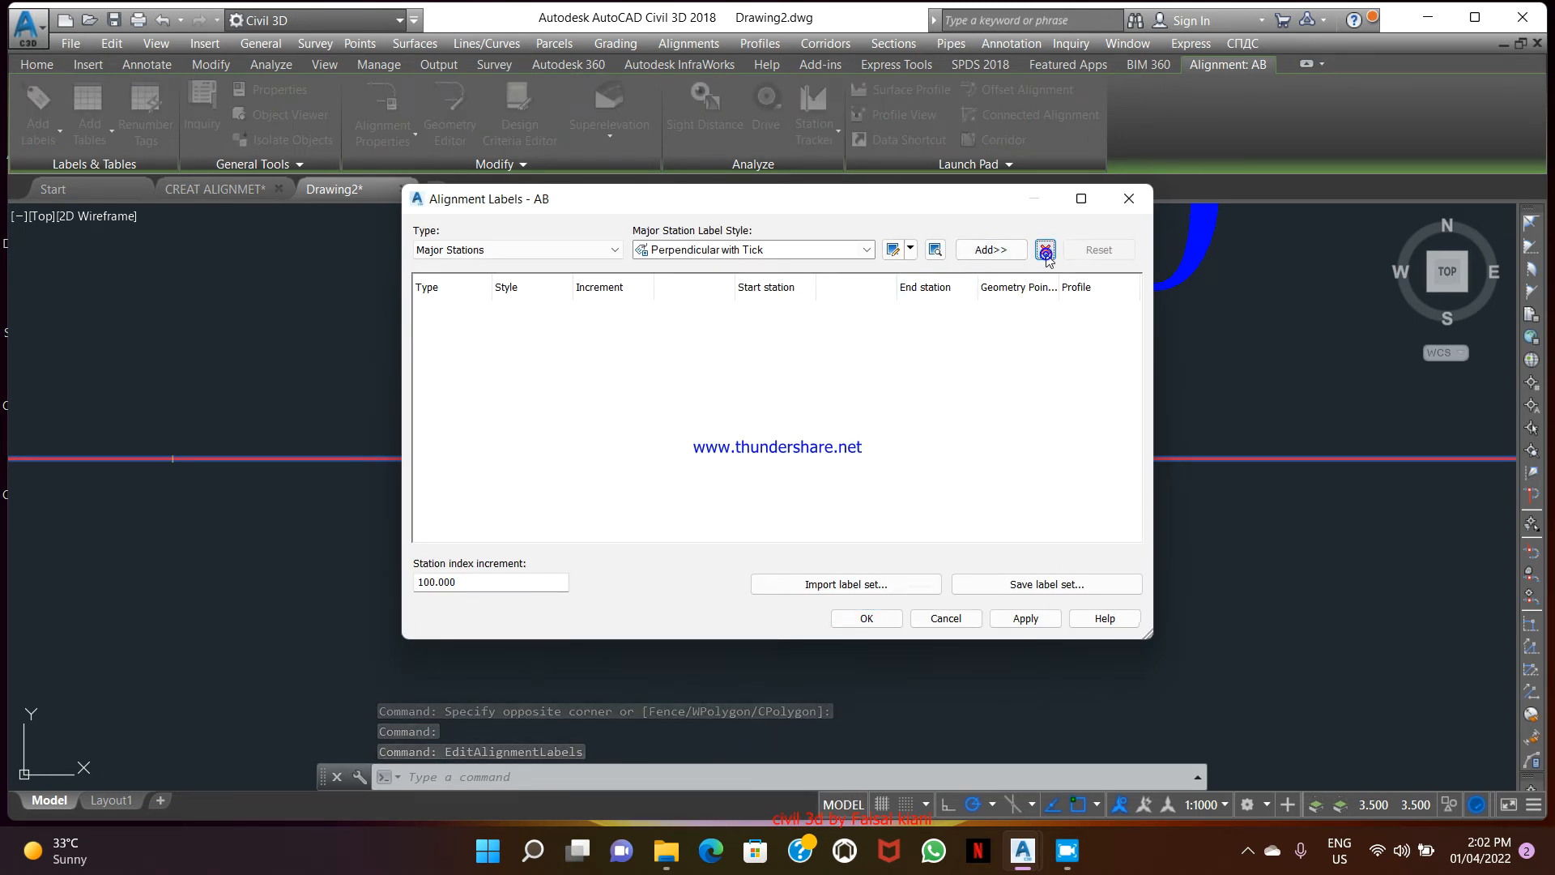
# Add Major Stations labels to alignment AB with the Perpendicular with Tick style at a 20 m increment
pyautogui.click(576, 250)
pyautogui.click(454, 267)
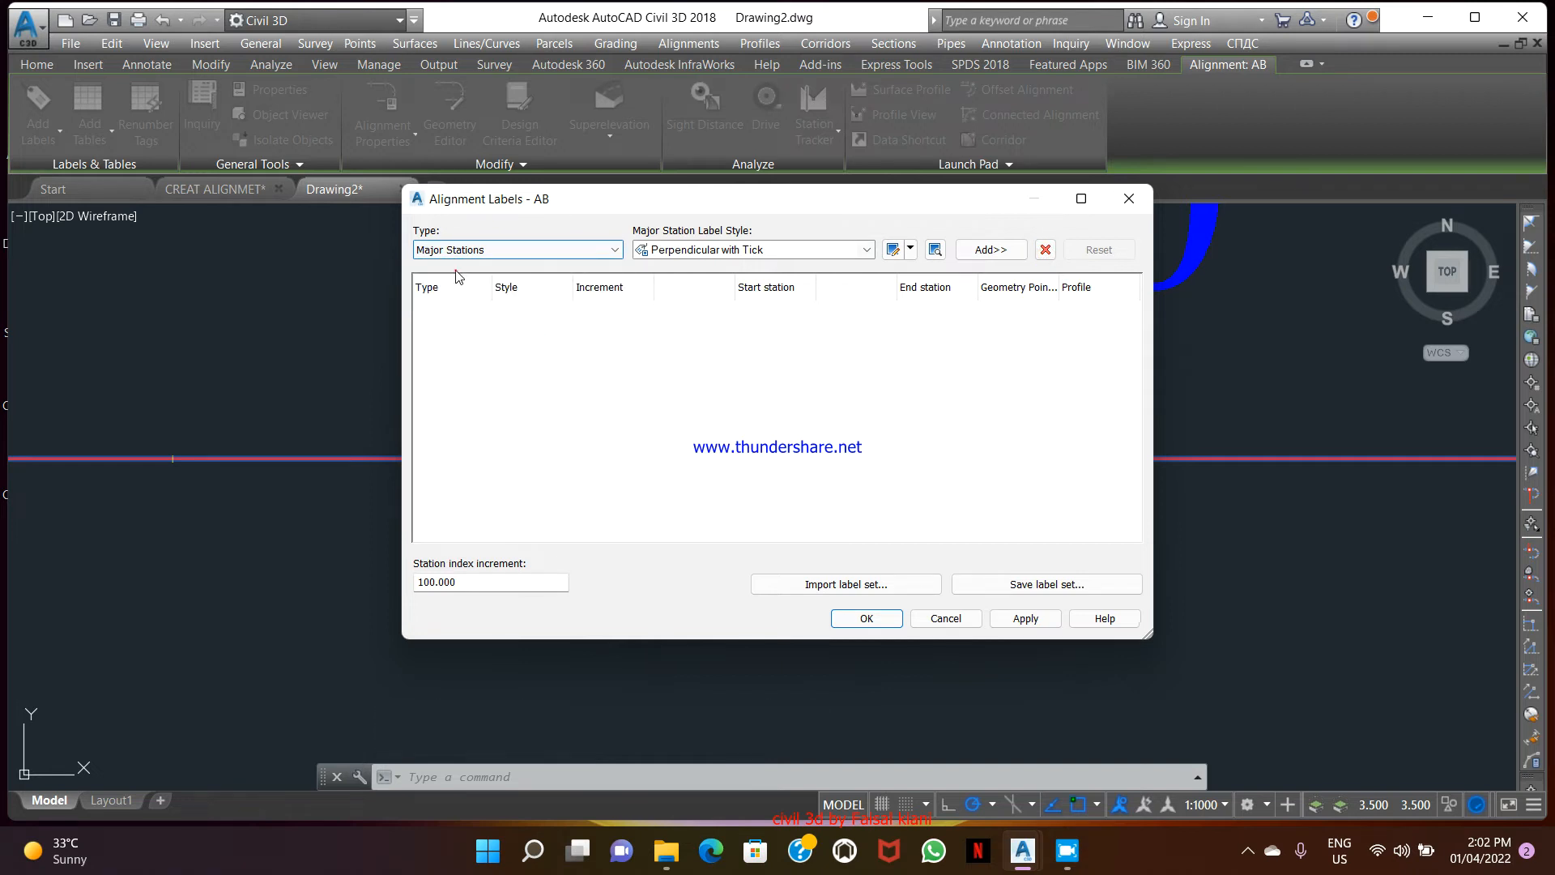
pyautogui.click(991, 250)
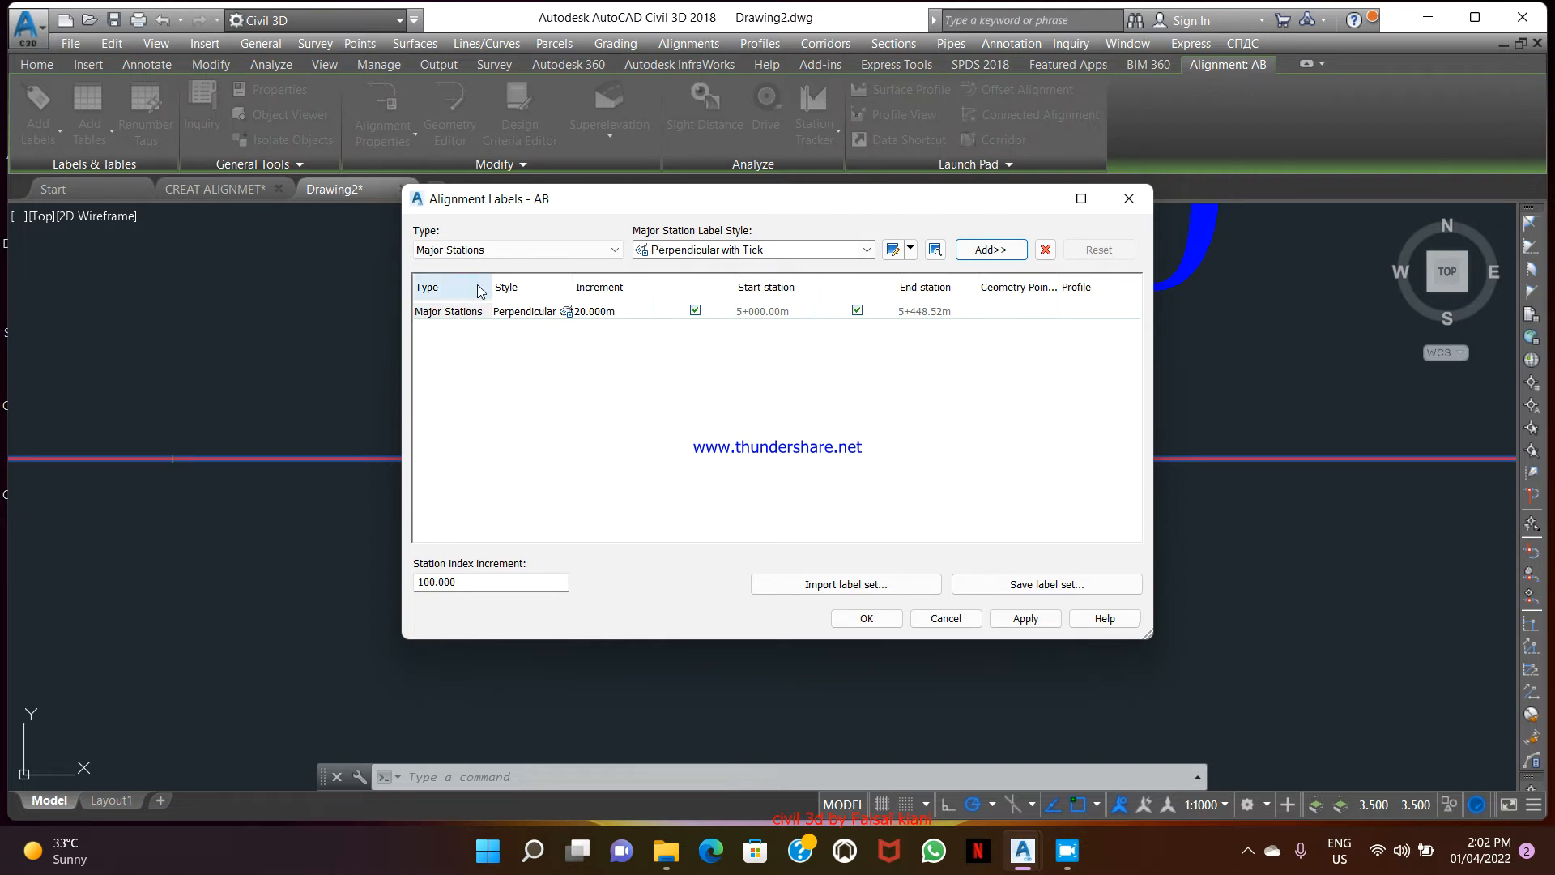
# Add Geometry Points labels in the Perpendicular with Tick and Line style for all listed points, then apply the label changes to alignment AB
pyautogui.click(519, 251)
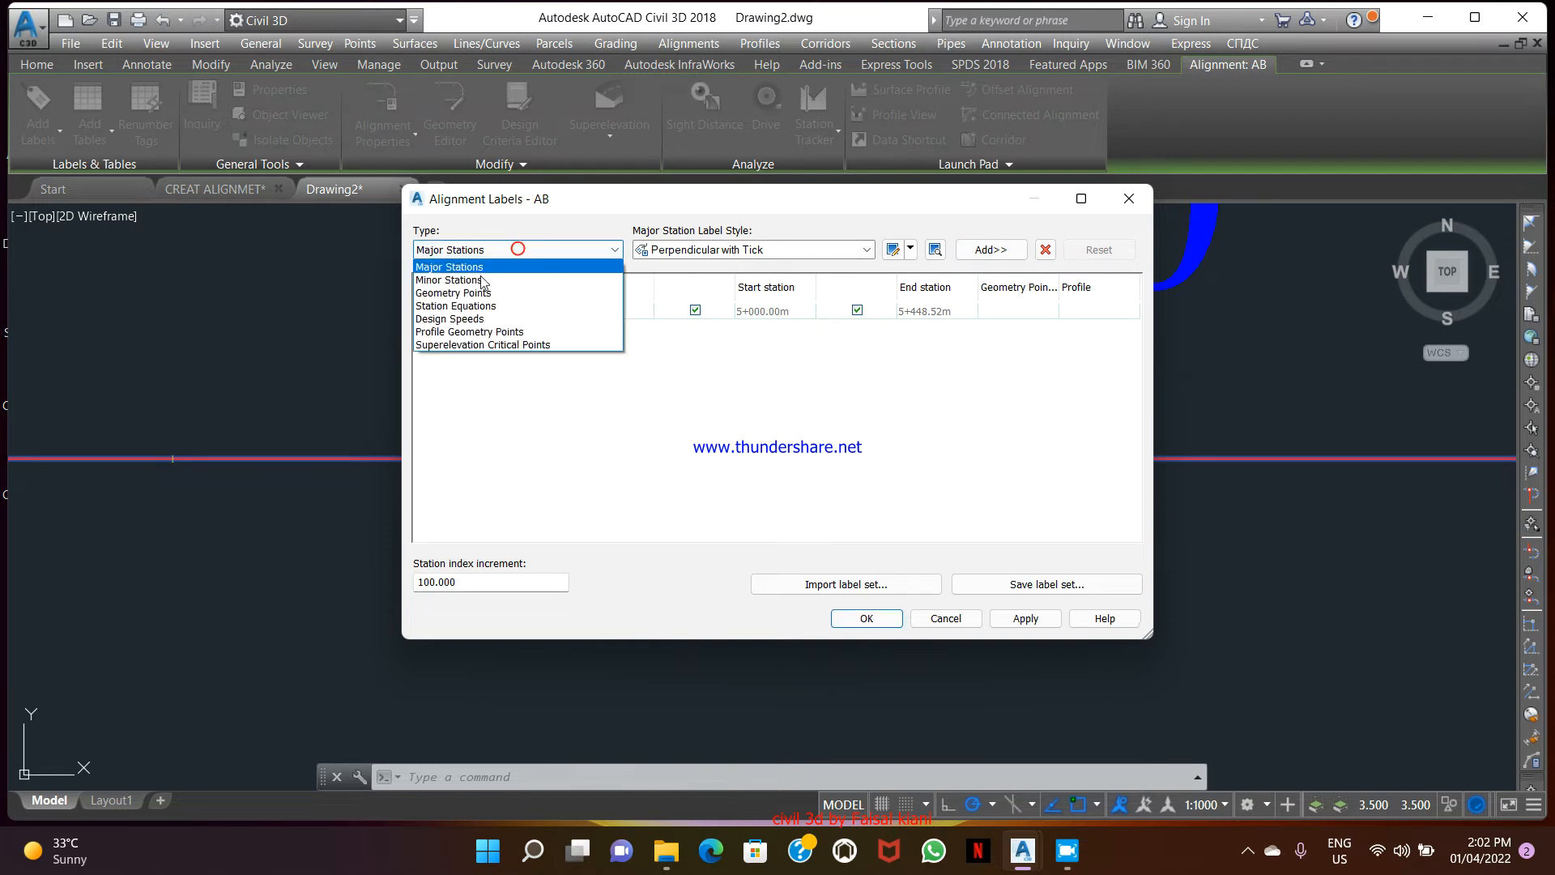
pyautogui.click(473, 294)
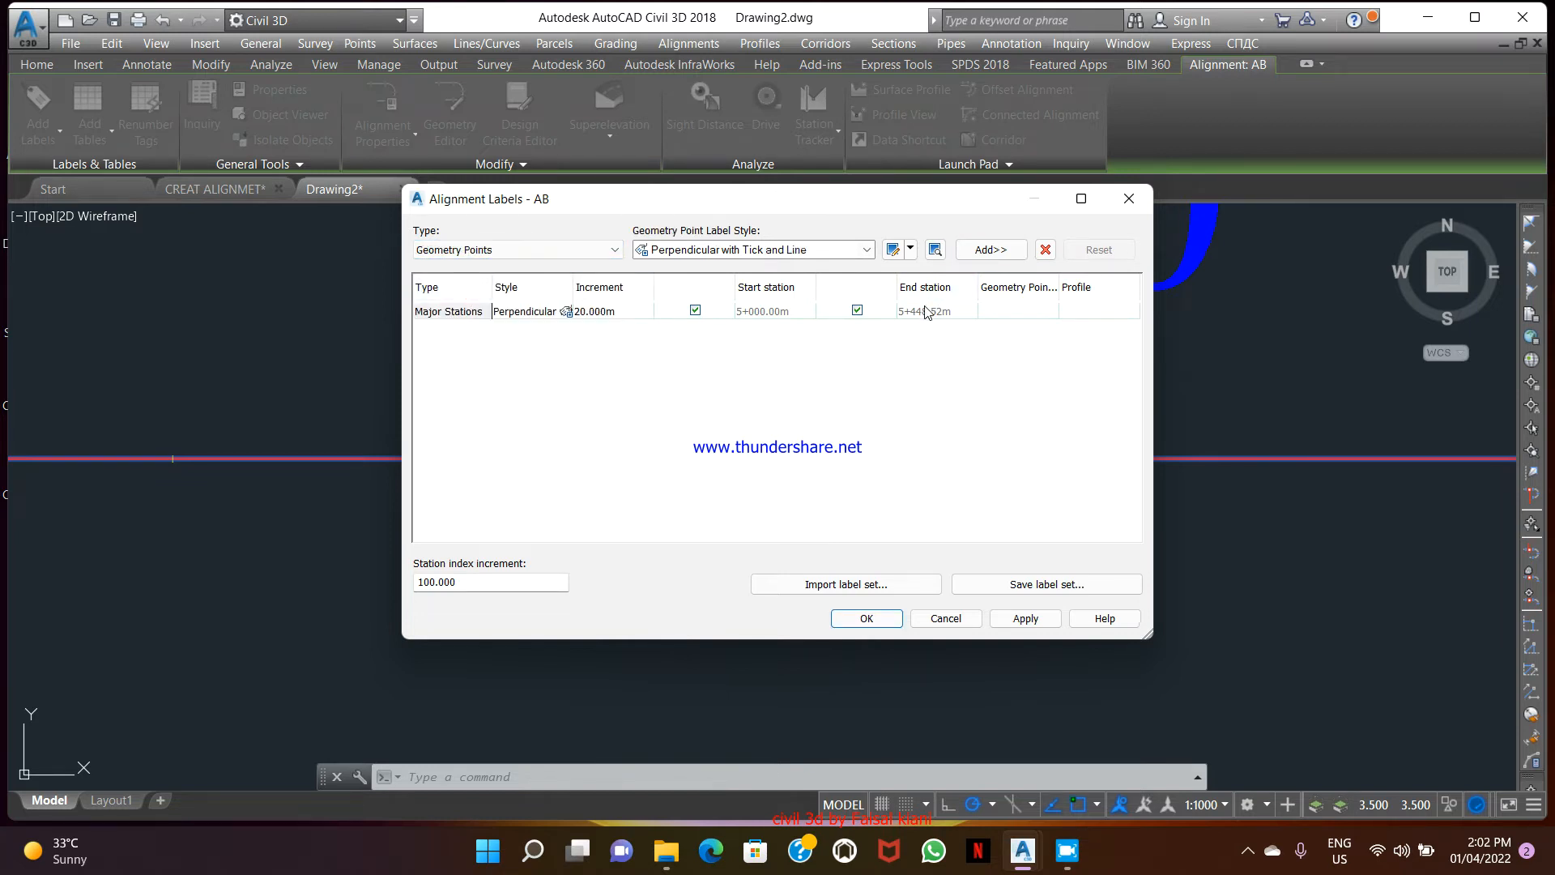
pyautogui.click(985, 250)
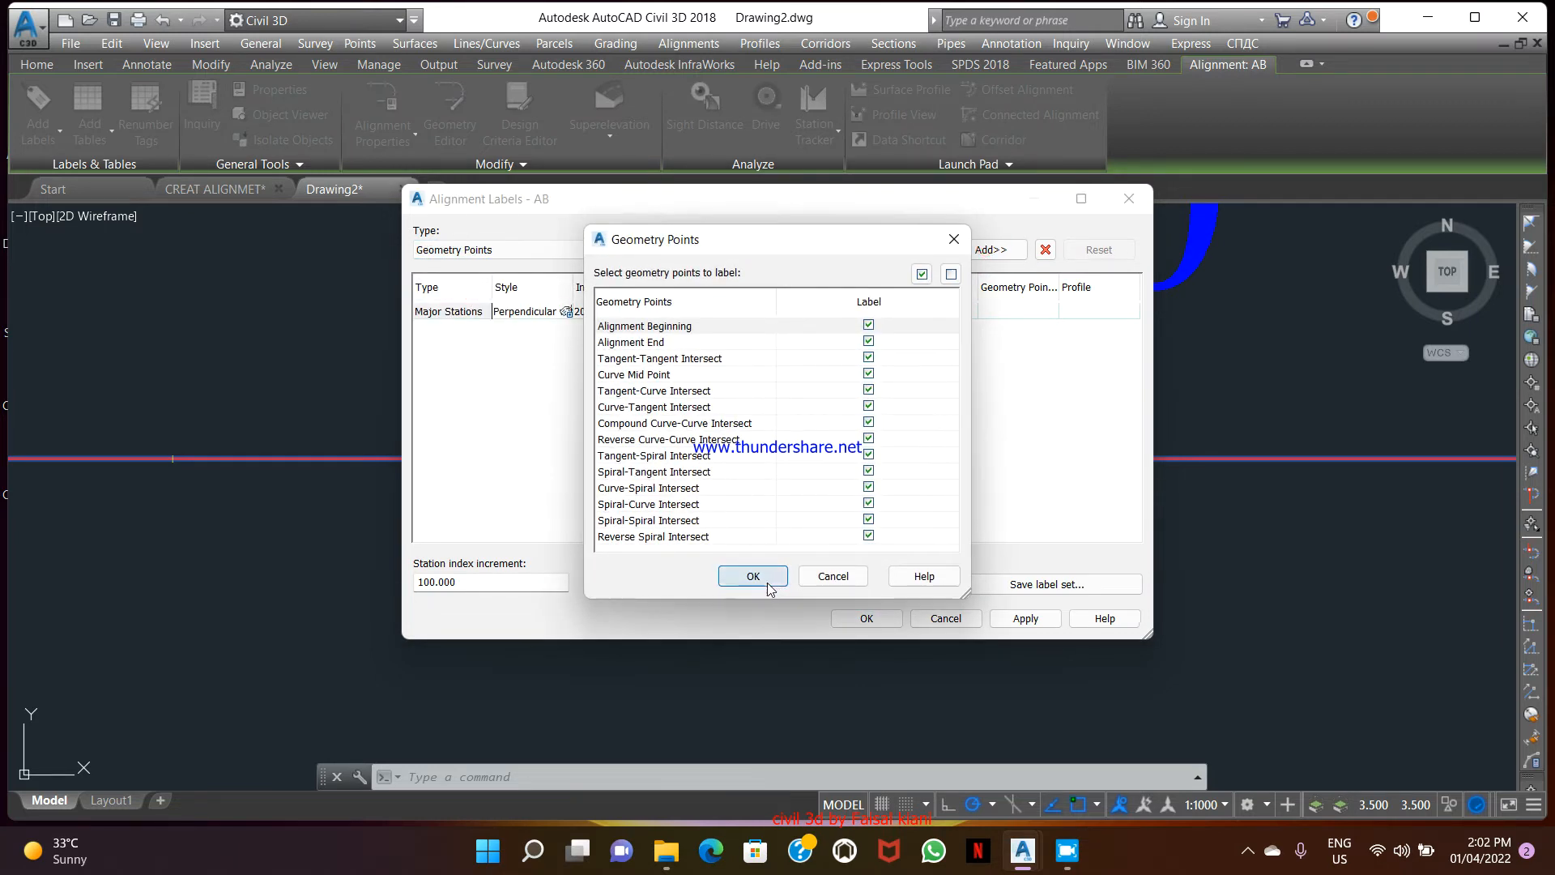
pyautogui.click(767, 583)
pyautogui.click(1025, 618)
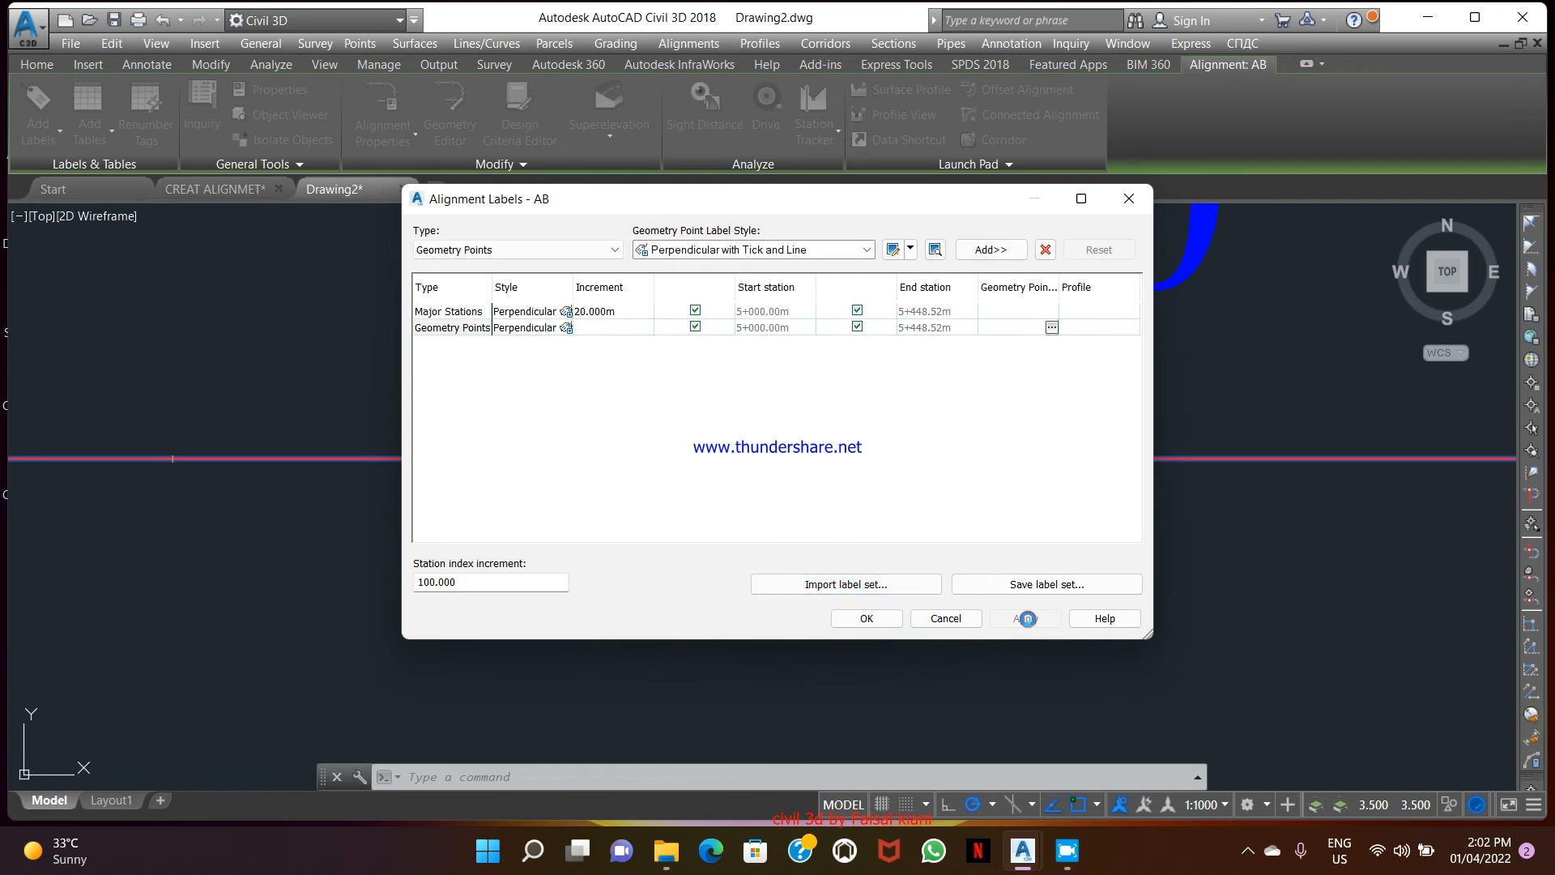
pyautogui.click(944, 618)
# Deselect the alignment and examine the new station and geometry point labels along its length
pyautogui.scroll(4, 931, 453)
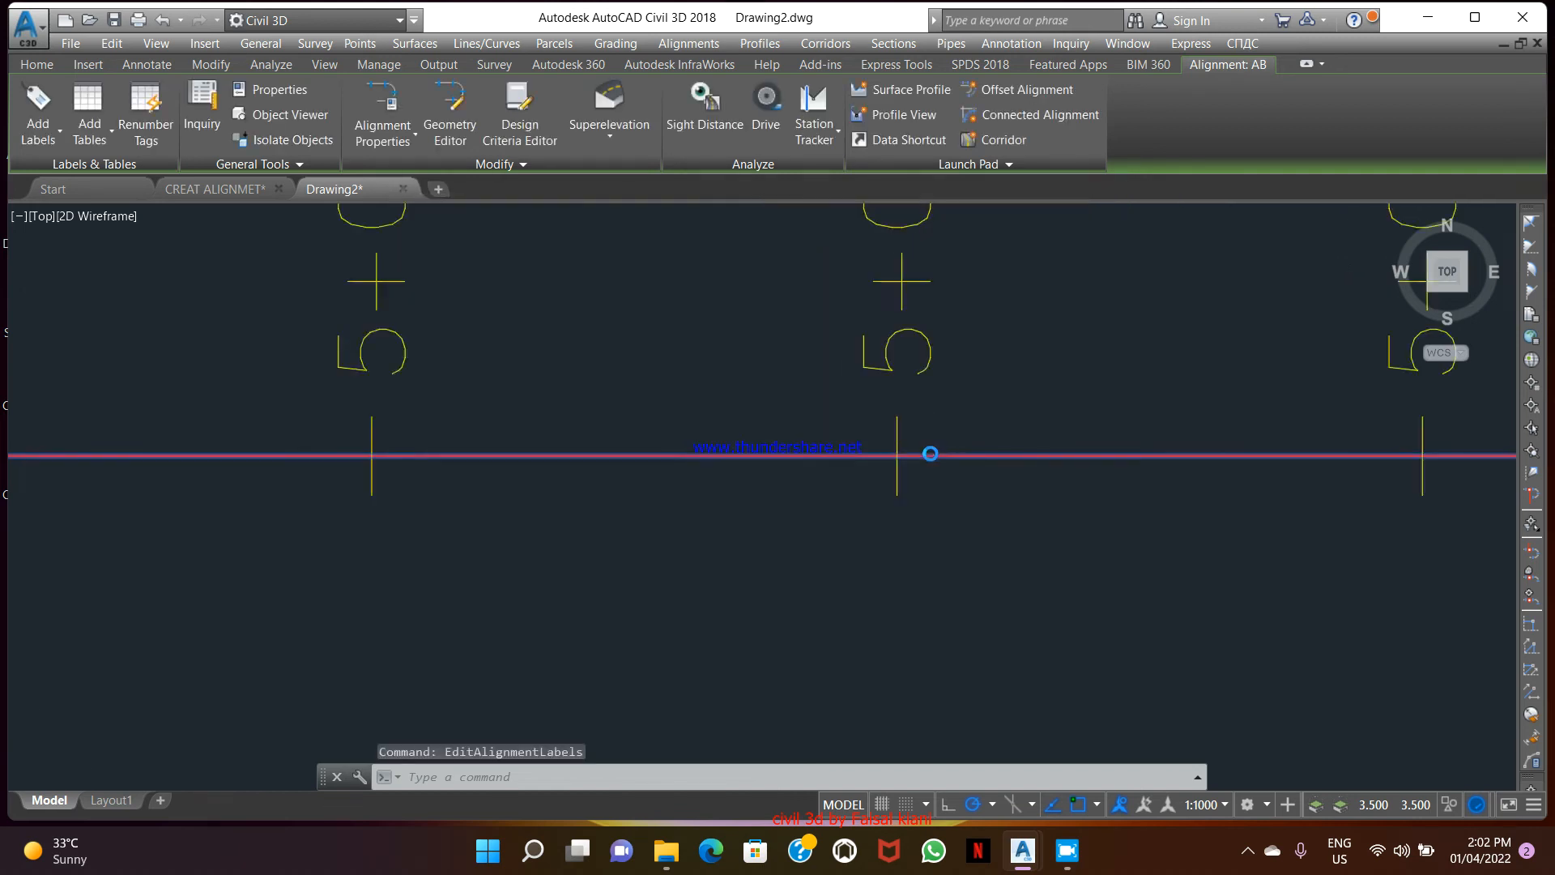
pyautogui.scroll(-4, 930, 453)
pyautogui.press('Escape')
pyautogui.scroll(-2, 888, 487)
pyautogui.moveTo(888, 486); pyautogui.dragTo(642, 467, button='middle')
pyautogui.scroll(-1, 864, 464)
pyautogui.moveTo(864, 464); pyautogui.dragTo(685, 461, button='middle')
pyautogui.moveTo(939, 494); pyautogui.dragTo(870, 487, button='middle')
pyautogui.scroll(5, 1262, 456)
pyautogui.scroll(-4, 1132, 416)
pyautogui.moveTo(1122, 423); pyautogui.dragTo(1069, 461, button='middle')
pyautogui.scroll(6, 1084, 379)
pyautogui.moveTo(1080, 402); pyautogui.dragTo(1077, 441, button='middle')
pyautogui.scroll(-7, 1076, 454)
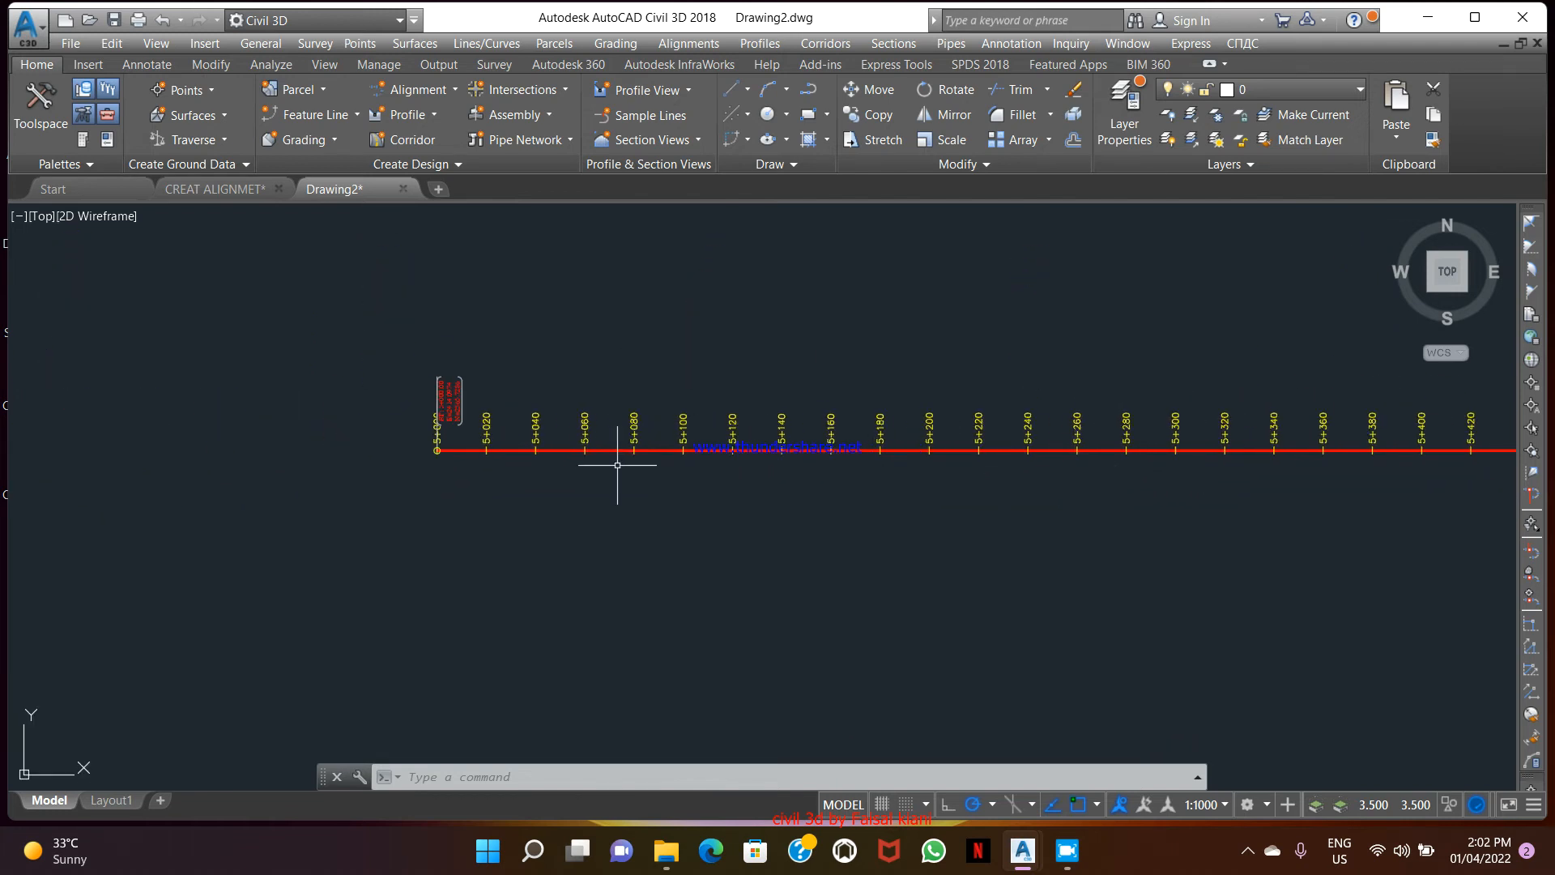
# Save the drawing as ALIGNMENT 01 in the learn civil 3d folder, in AutoCAD 2018 Drawing format
pyautogui.click(42, 38)
pyautogui.click(101, 275)
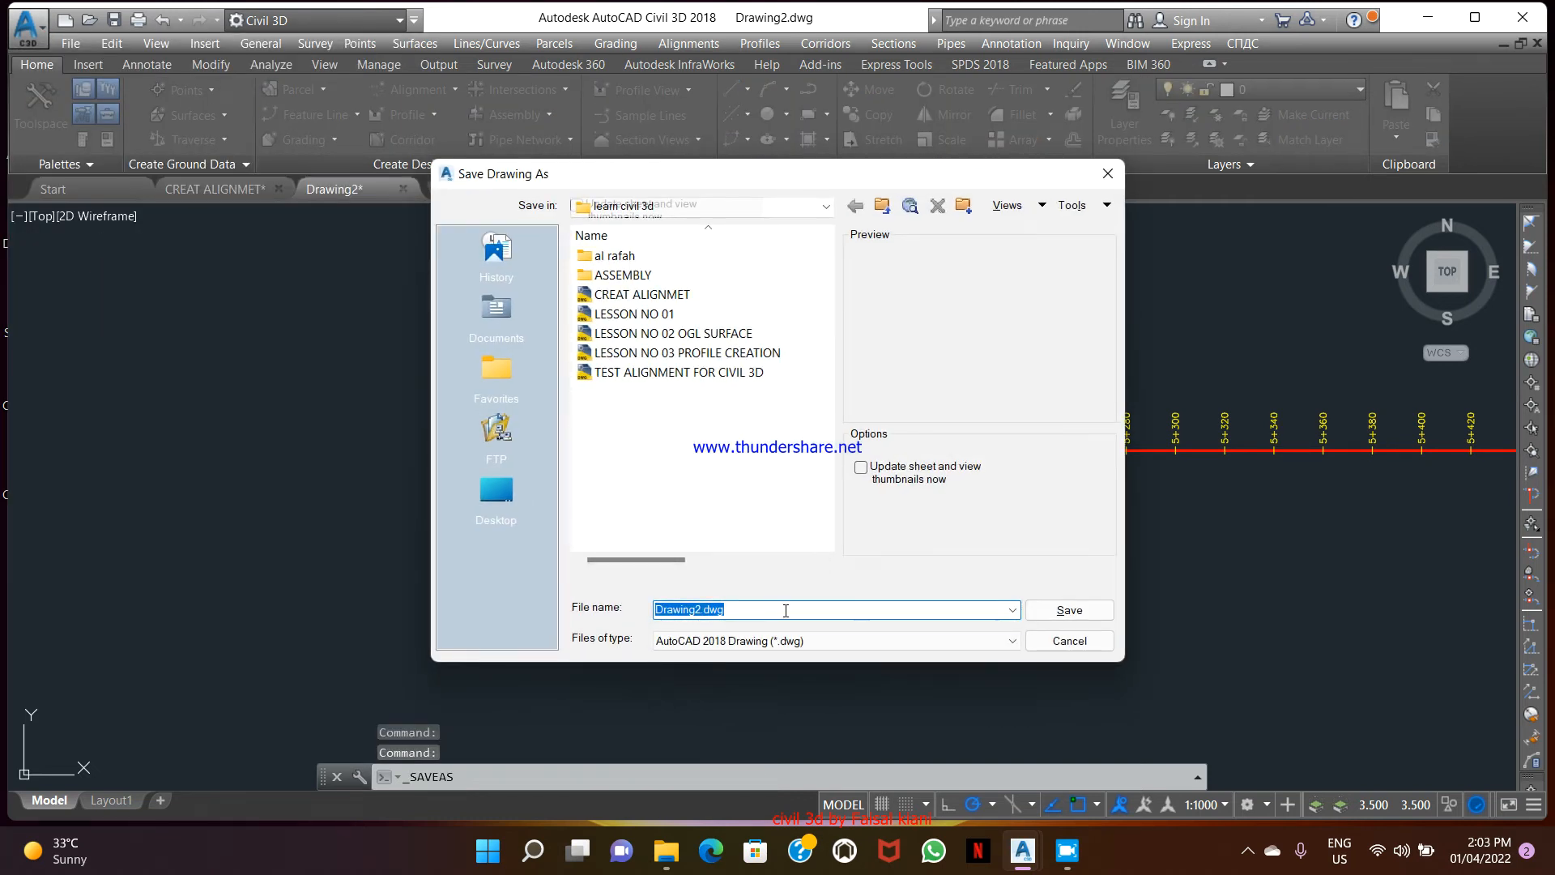
pyautogui.write('ALIGNMENT 01')
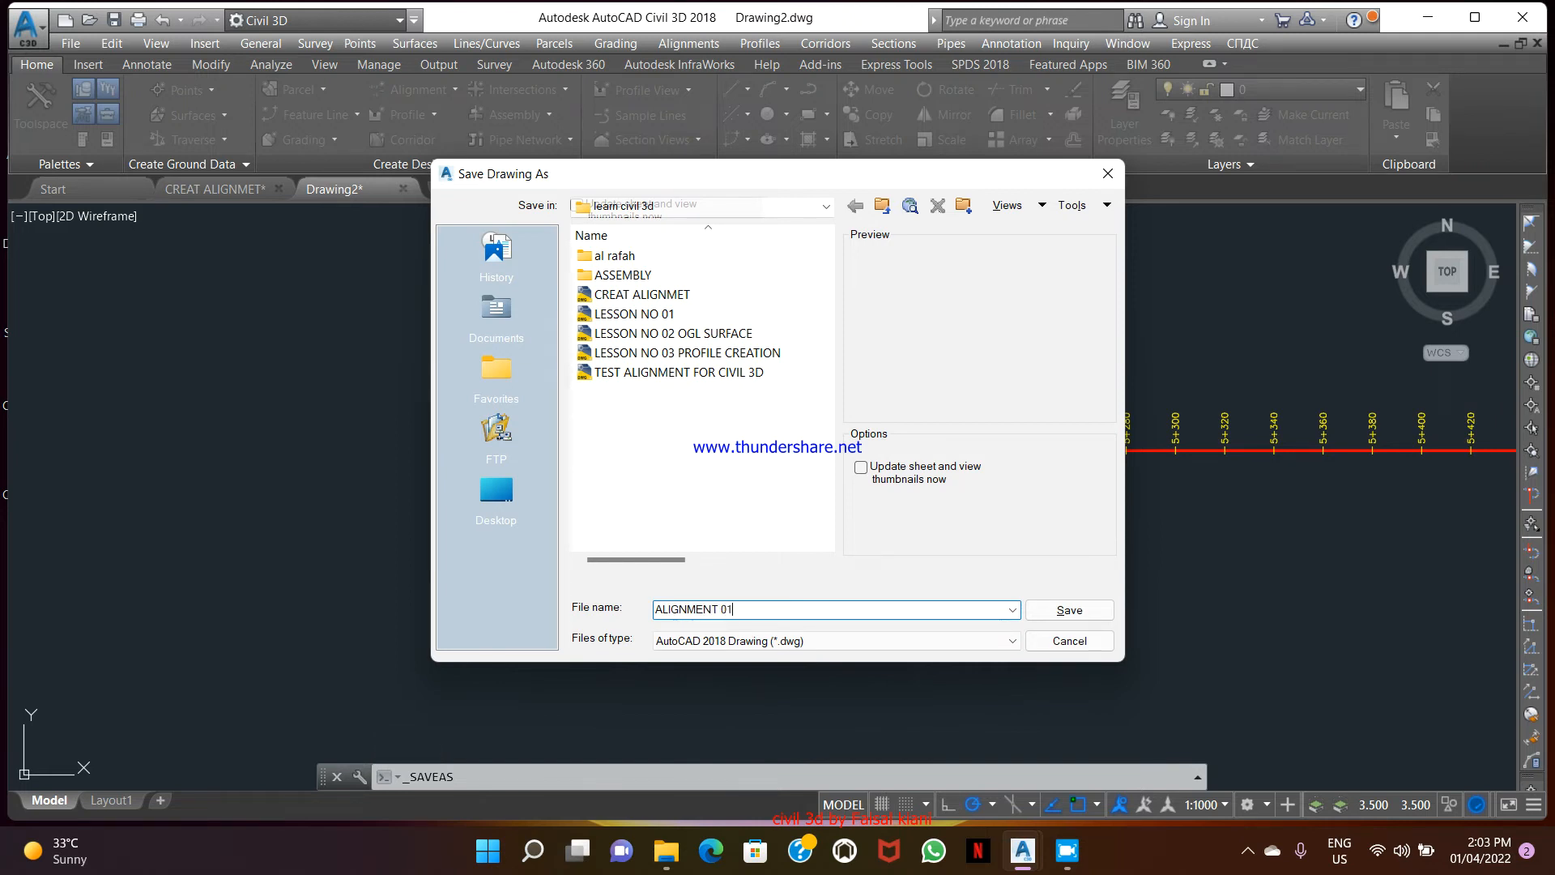
pyautogui.click(1069, 609)
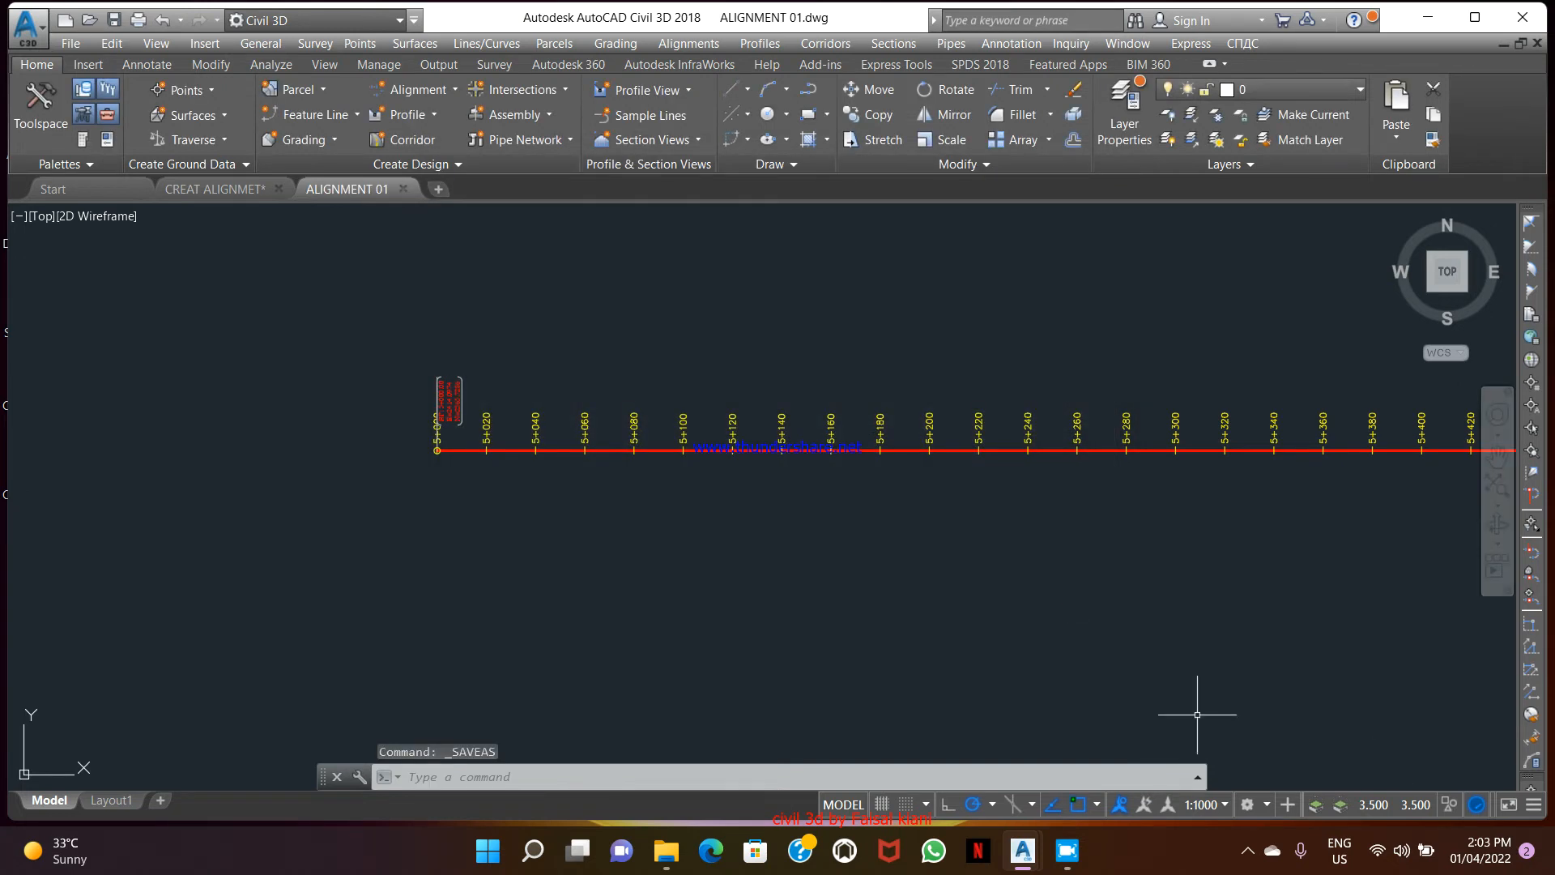
# Show the Toolspace Toolbox and start the Station_and_Curve report from the alignment reports in the Reports Manager
pyautogui.moveTo(983, 562); pyautogui.dragTo(771, 521, button='middle')
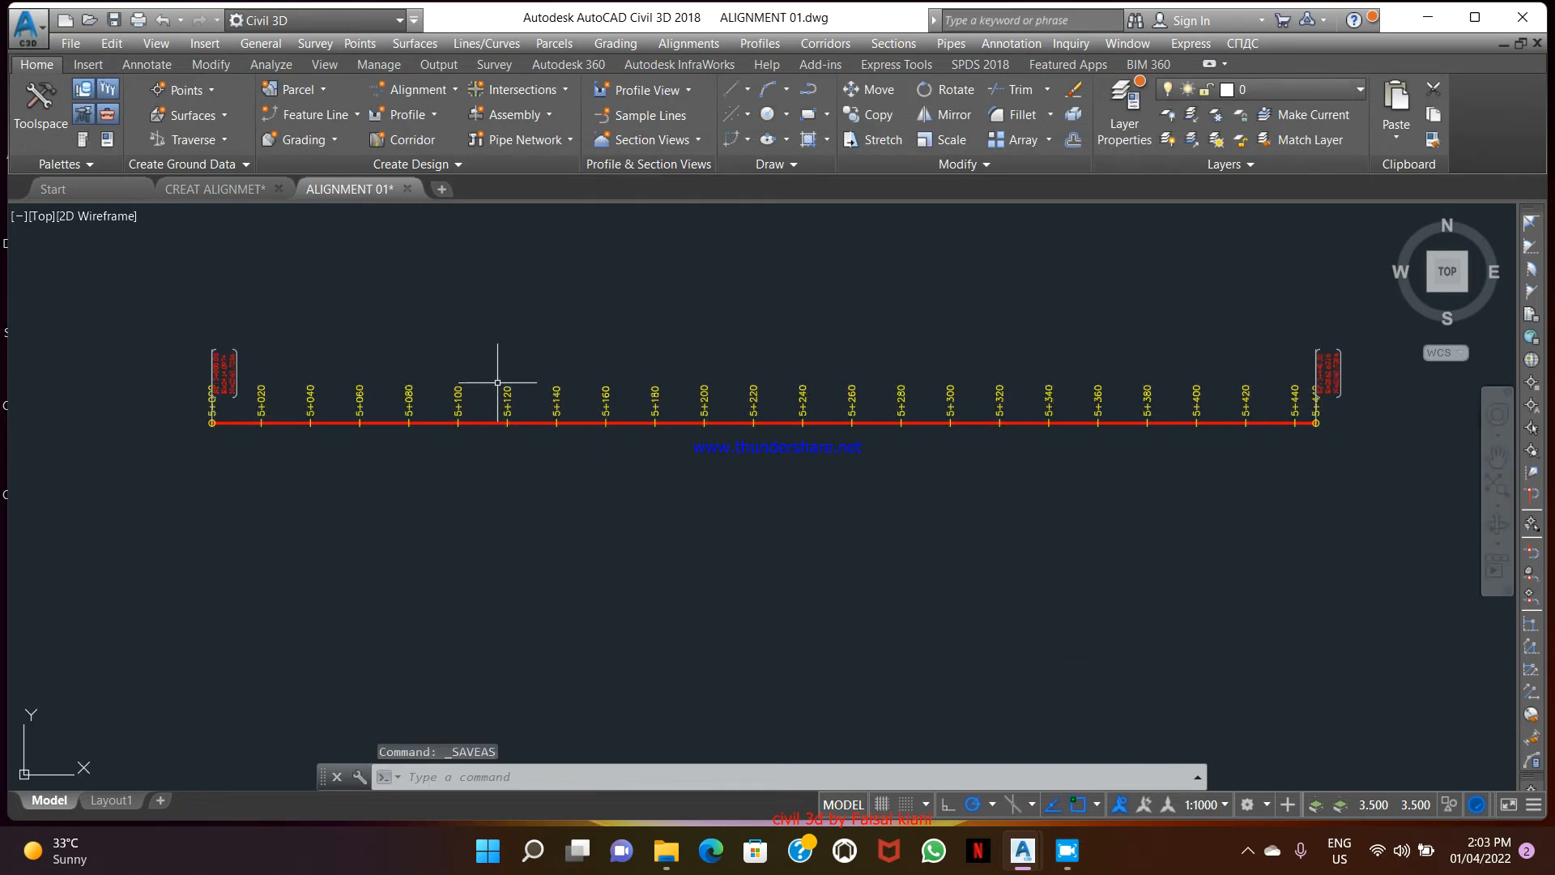
pyautogui.moveTo(407, 392); pyautogui.dragTo(449, 392, button='middle')
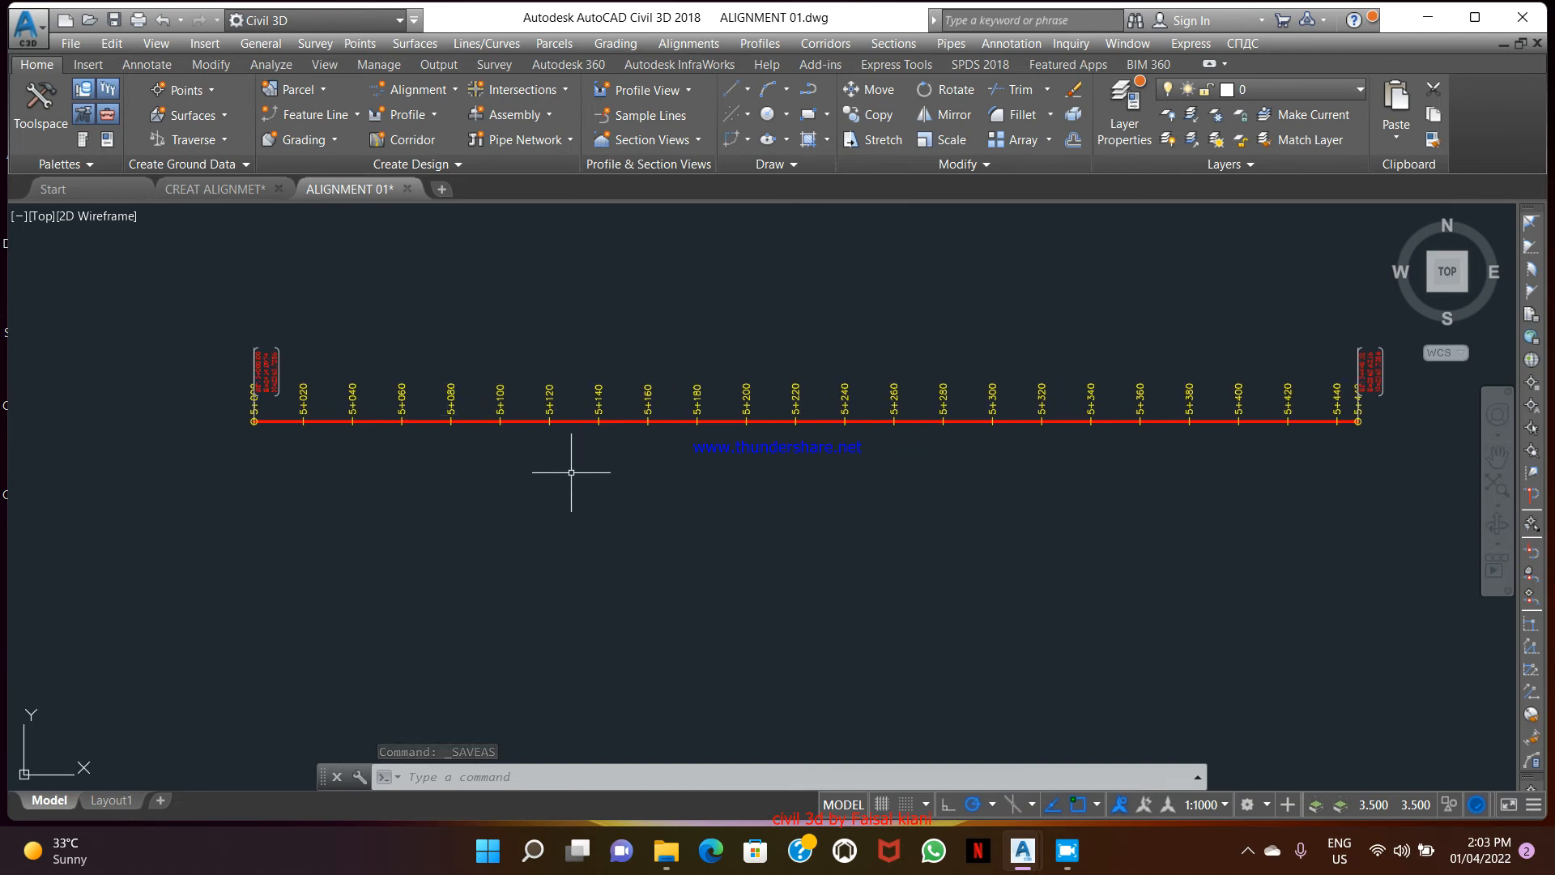
pyautogui.click(113, 115)
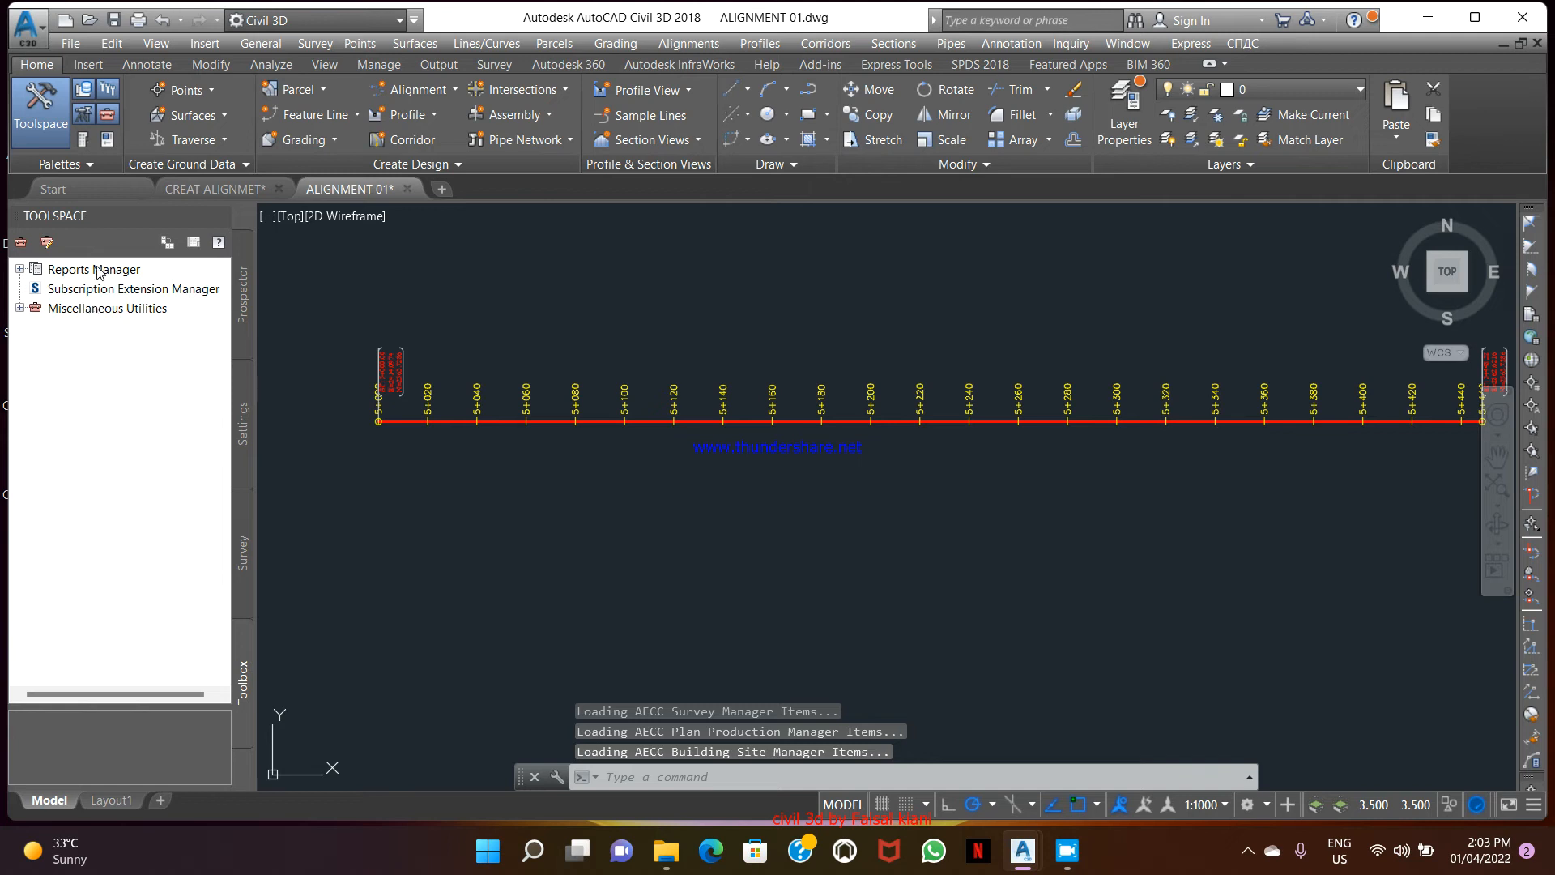
pyautogui.click(19, 270)
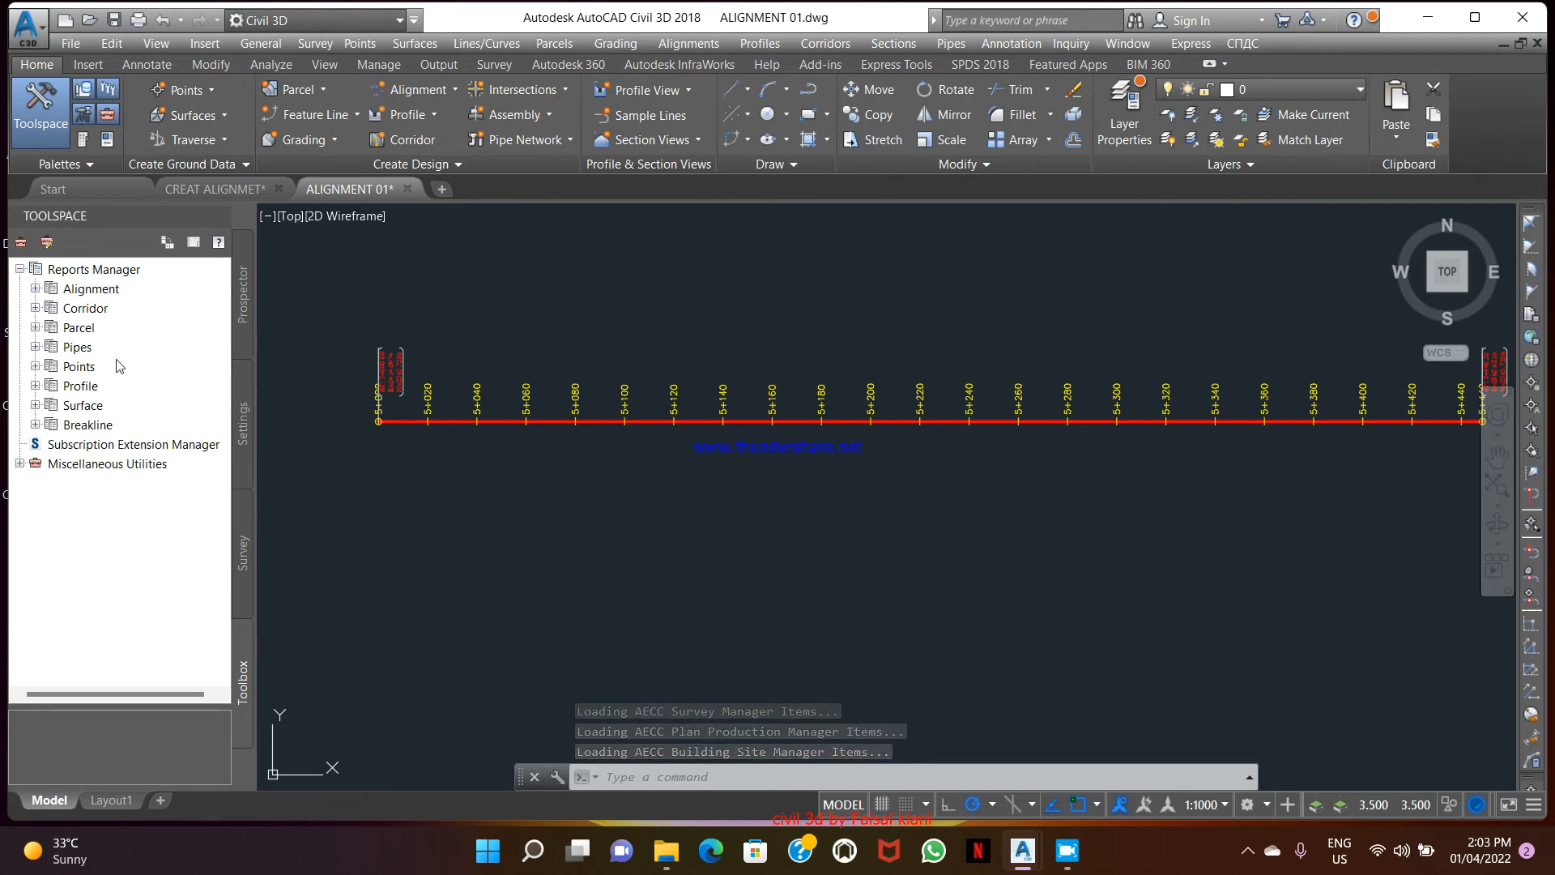
pyautogui.click(34, 289)
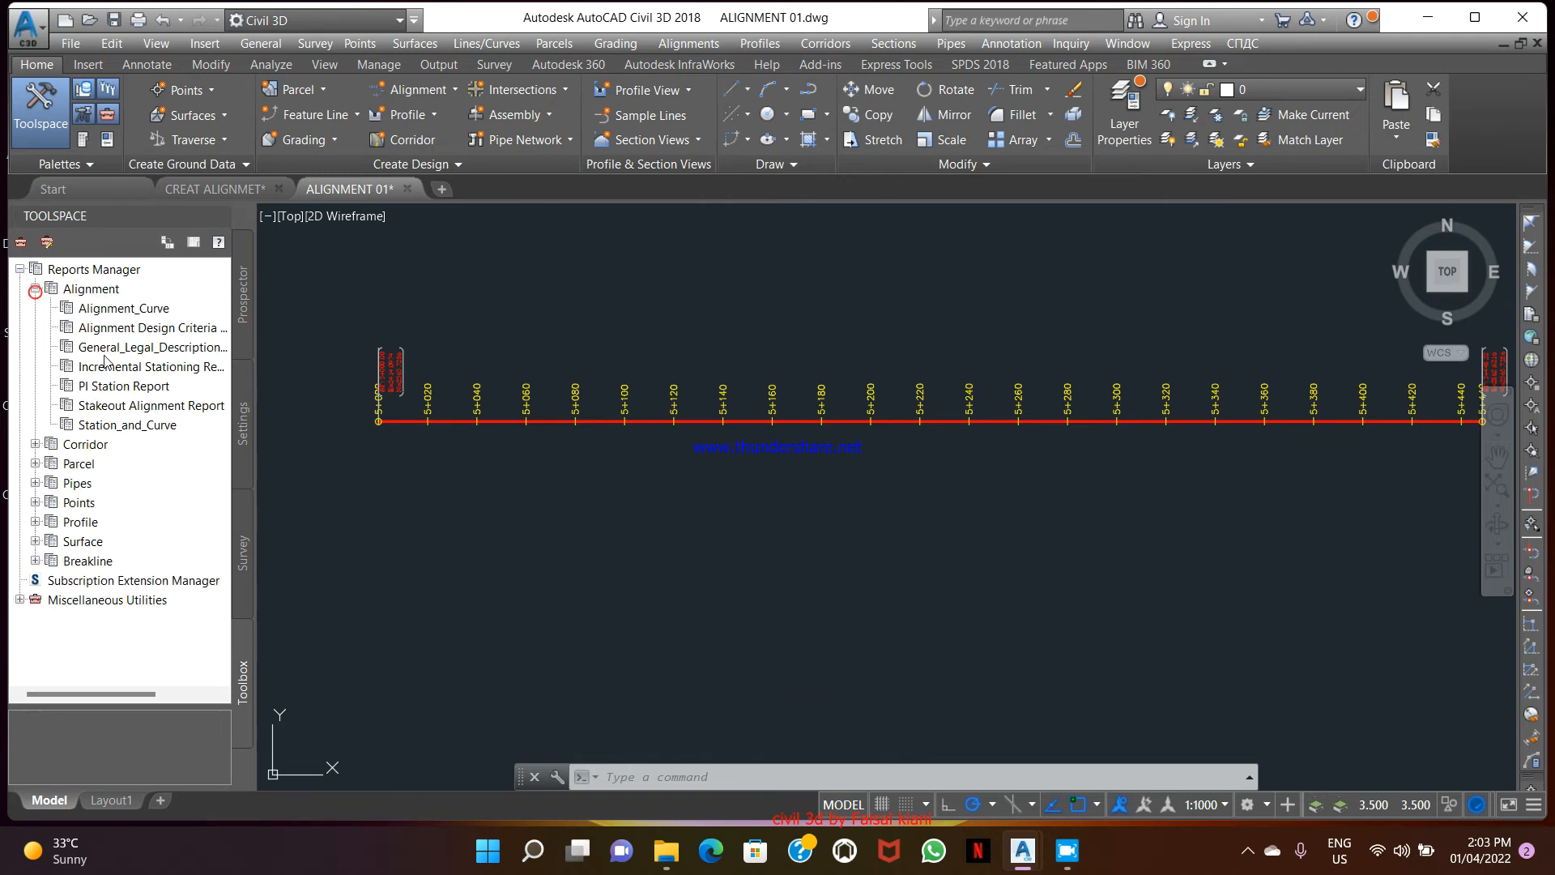
pyautogui.click(138, 426)
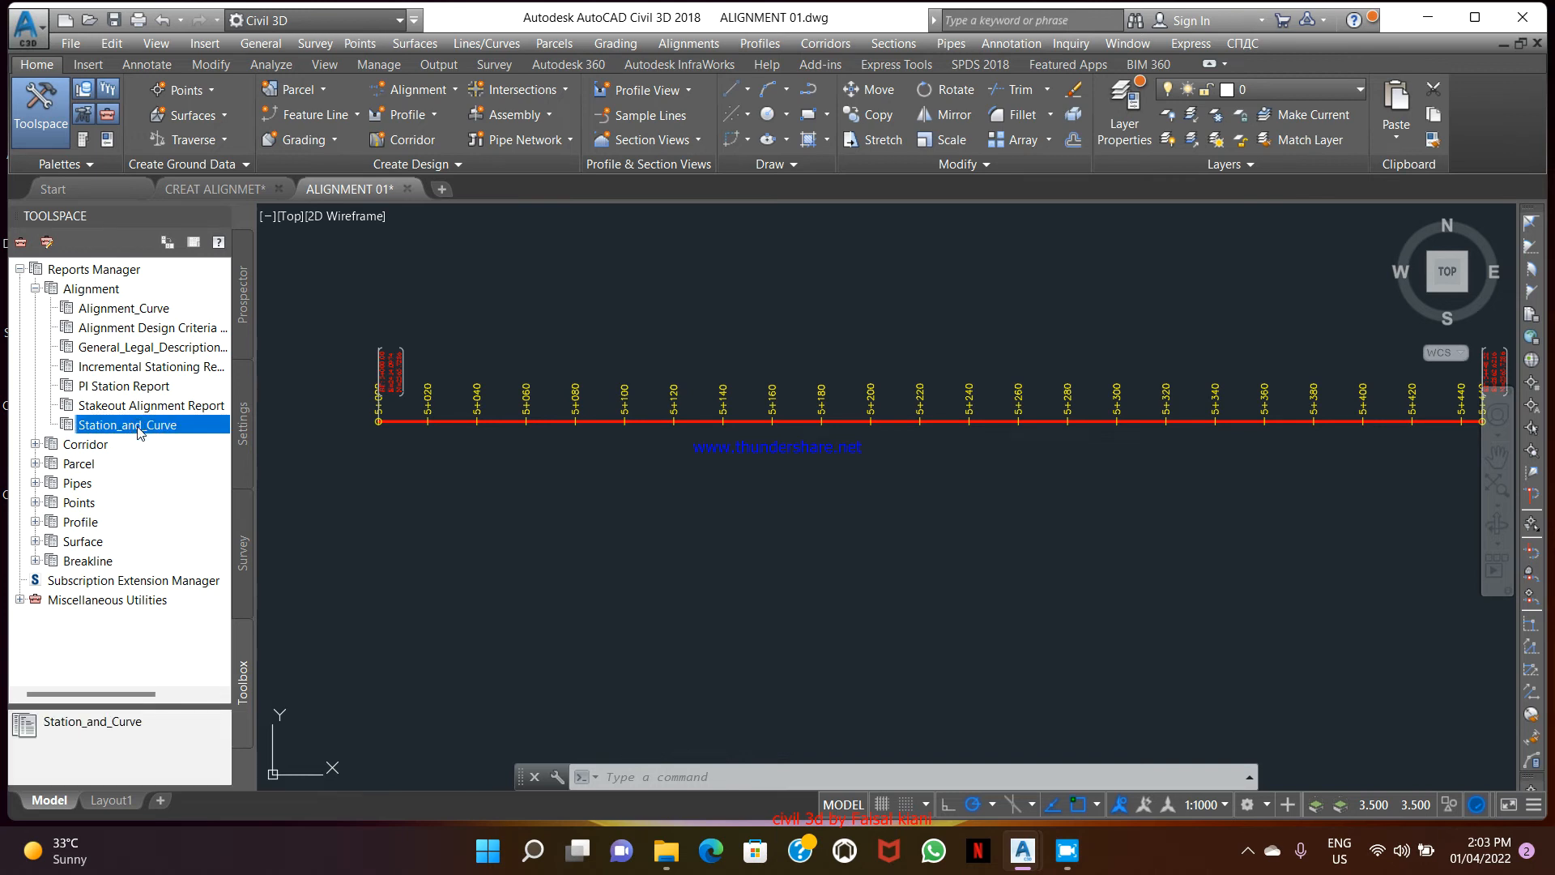
pyautogui.doubleClick(138, 425)
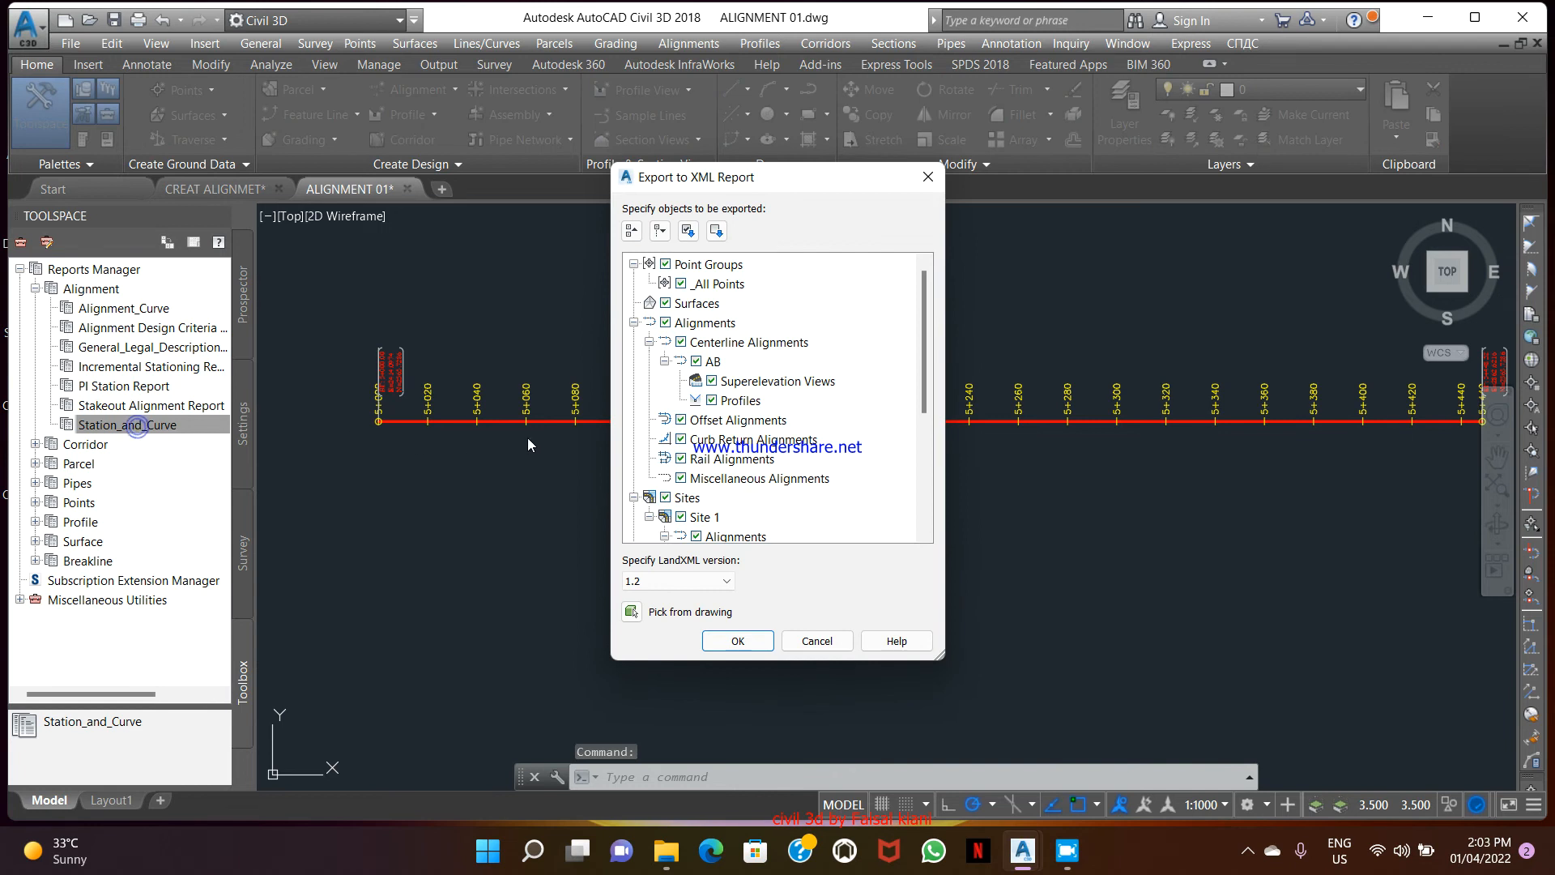
# Review the objects included in the XML report export and accept them all with LandXML version 1.2
pyautogui.scroll(-3, 795, 372)
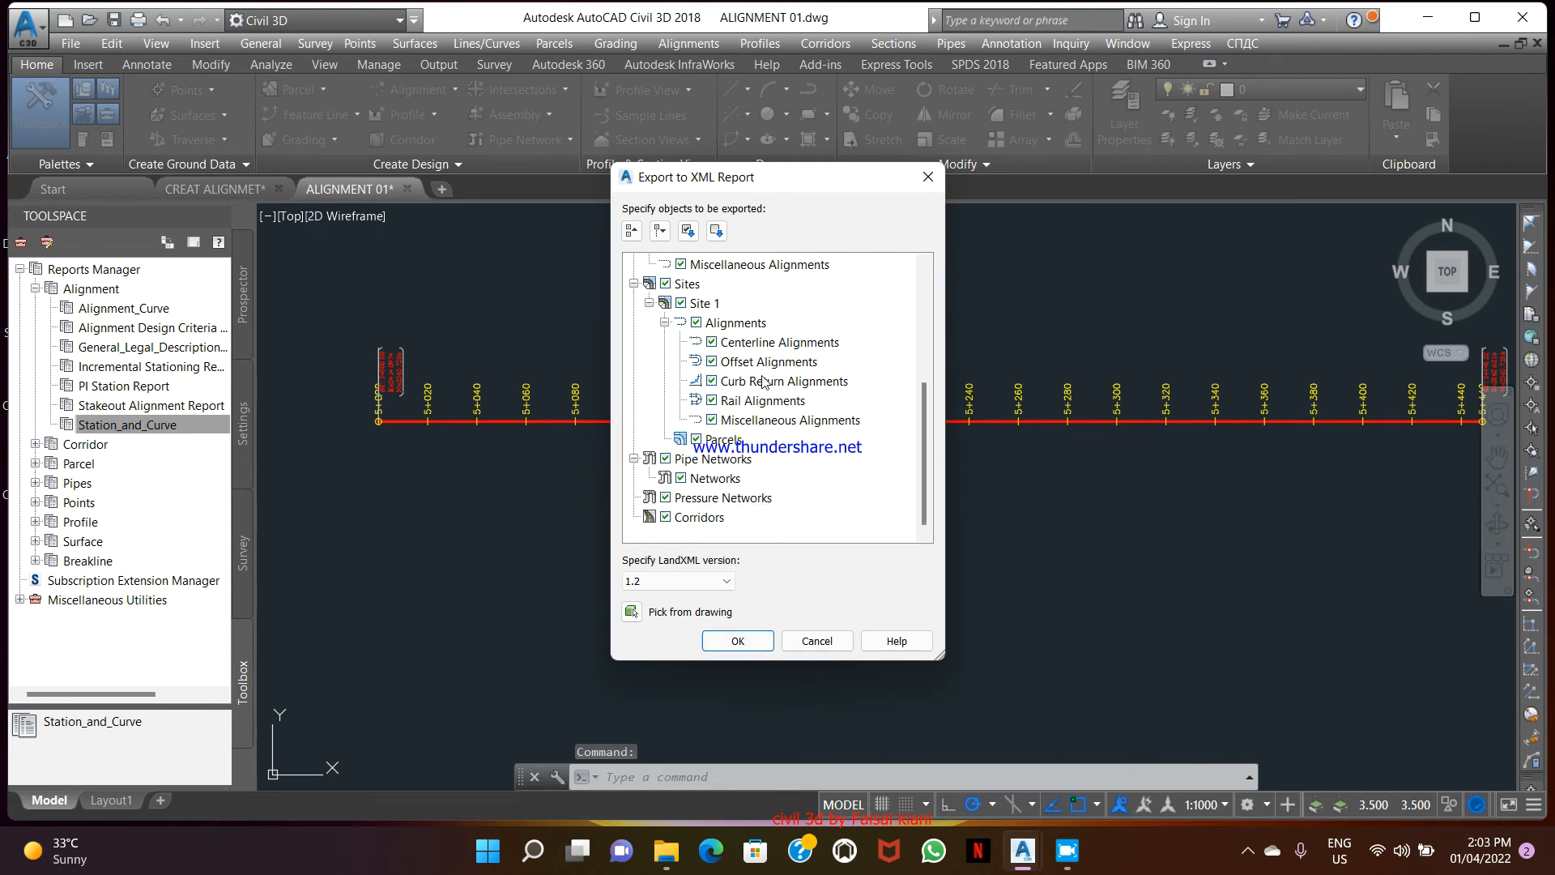
pyautogui.scroll(3, 696, 312)
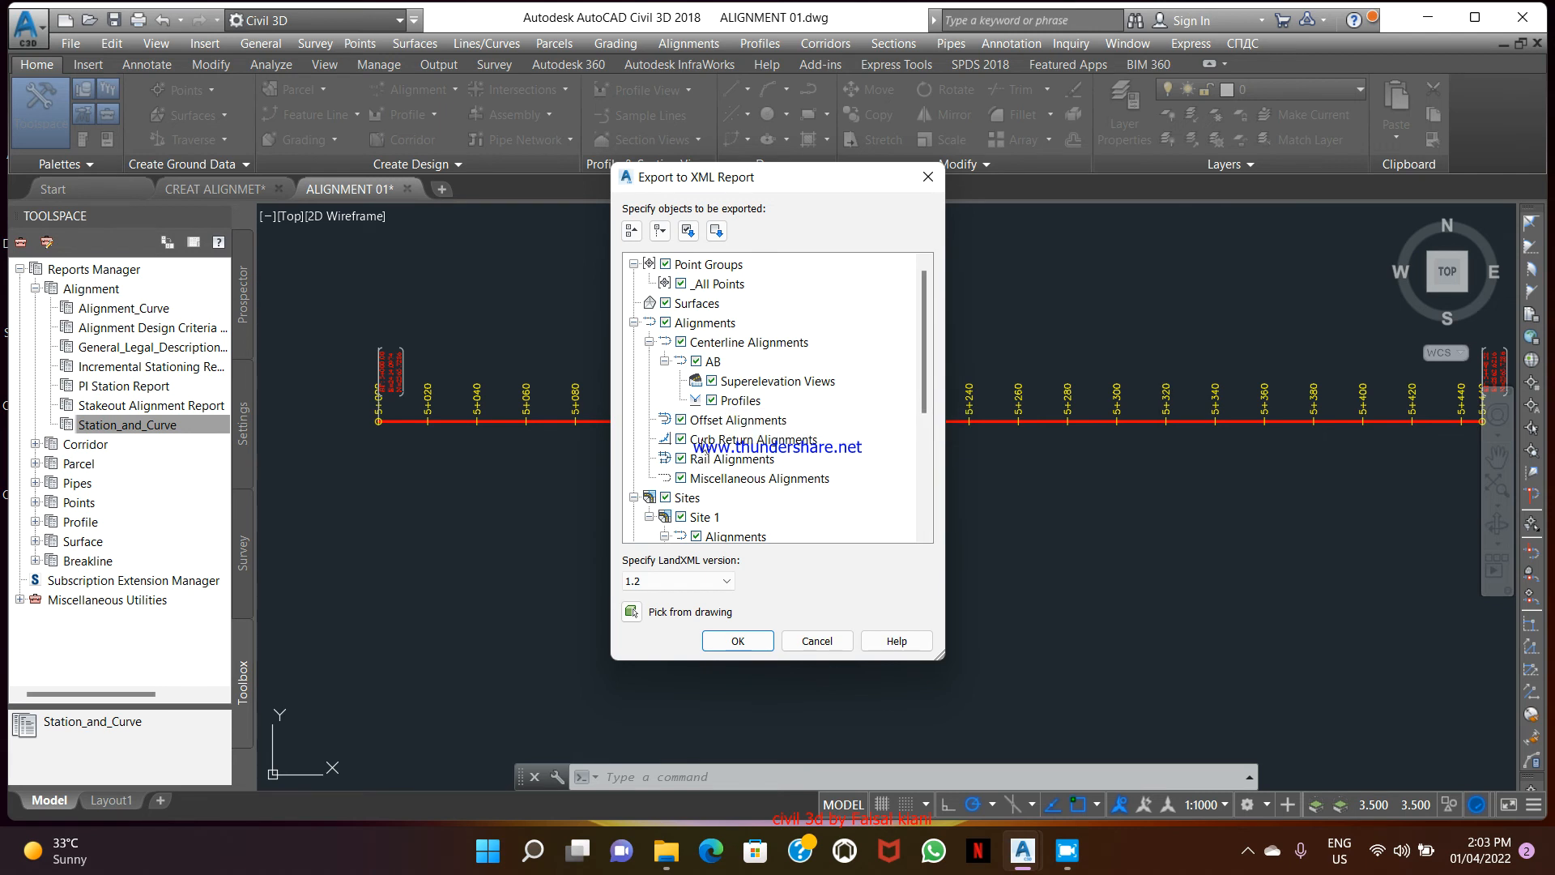
pyautogui.scroll(-2, 719, 486)
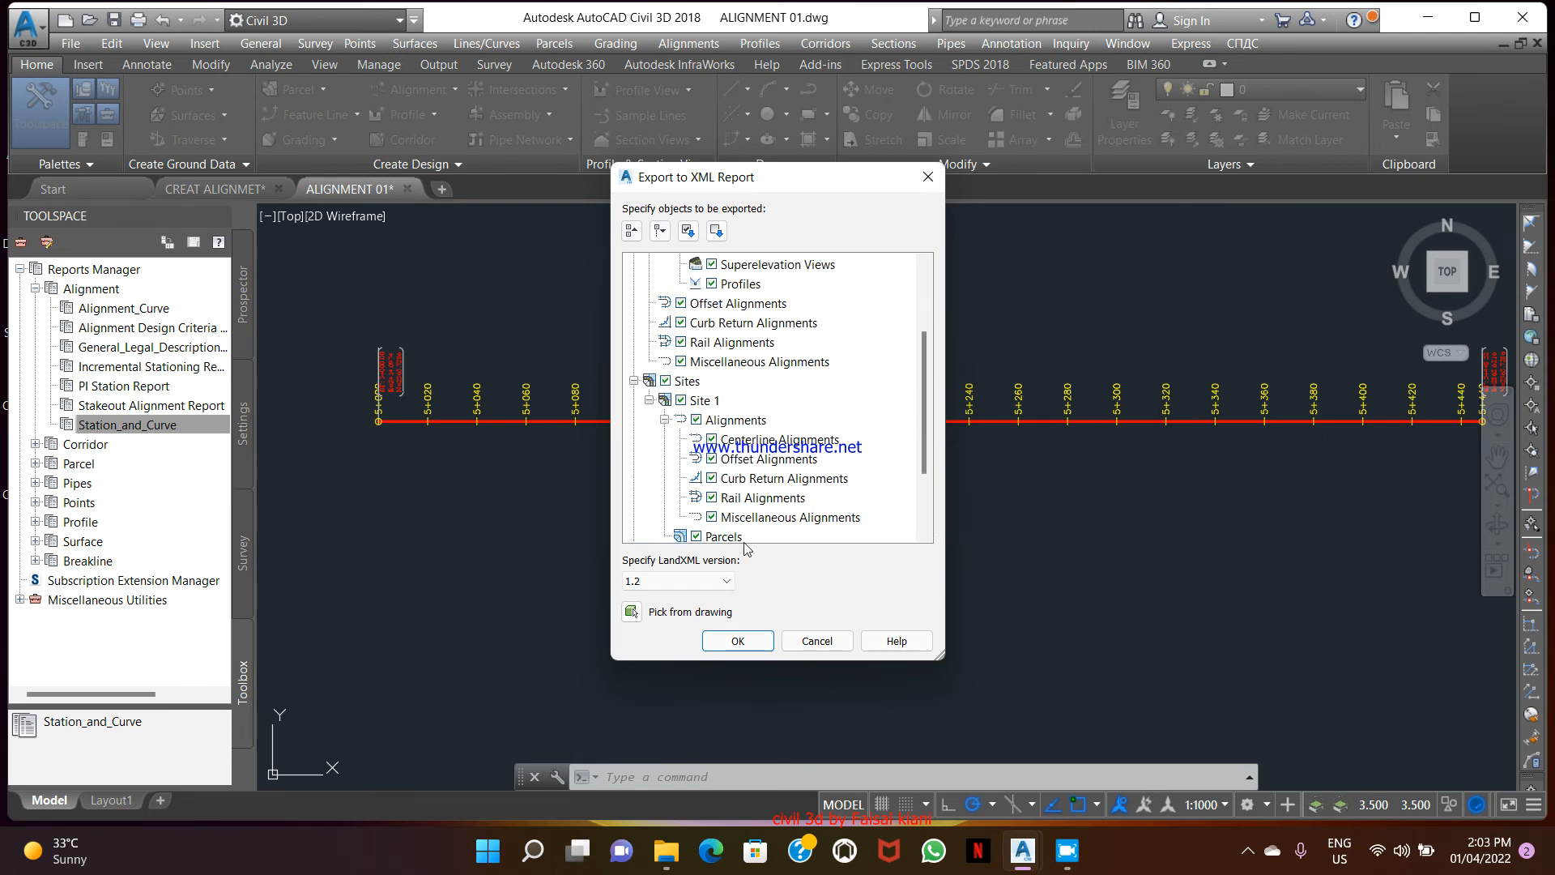
pyautogui.click(738, 641)
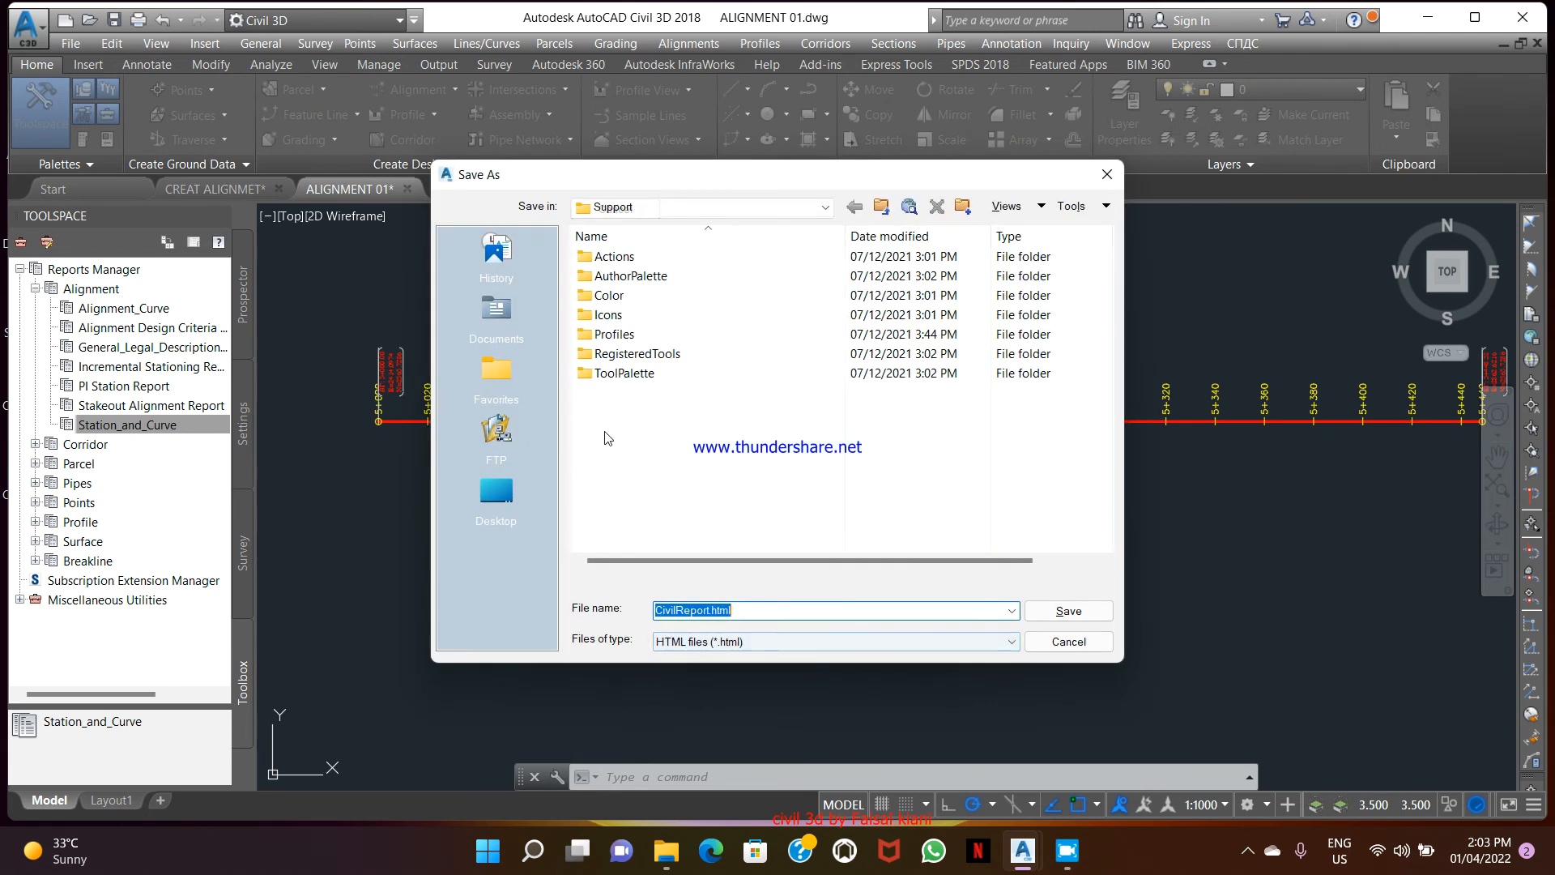
# Save the report as CivilReport.xls, an Excel 97-2003 Workbook, in the learn civil 3d folder on the Desktop
pyautogui.click(776, 649)
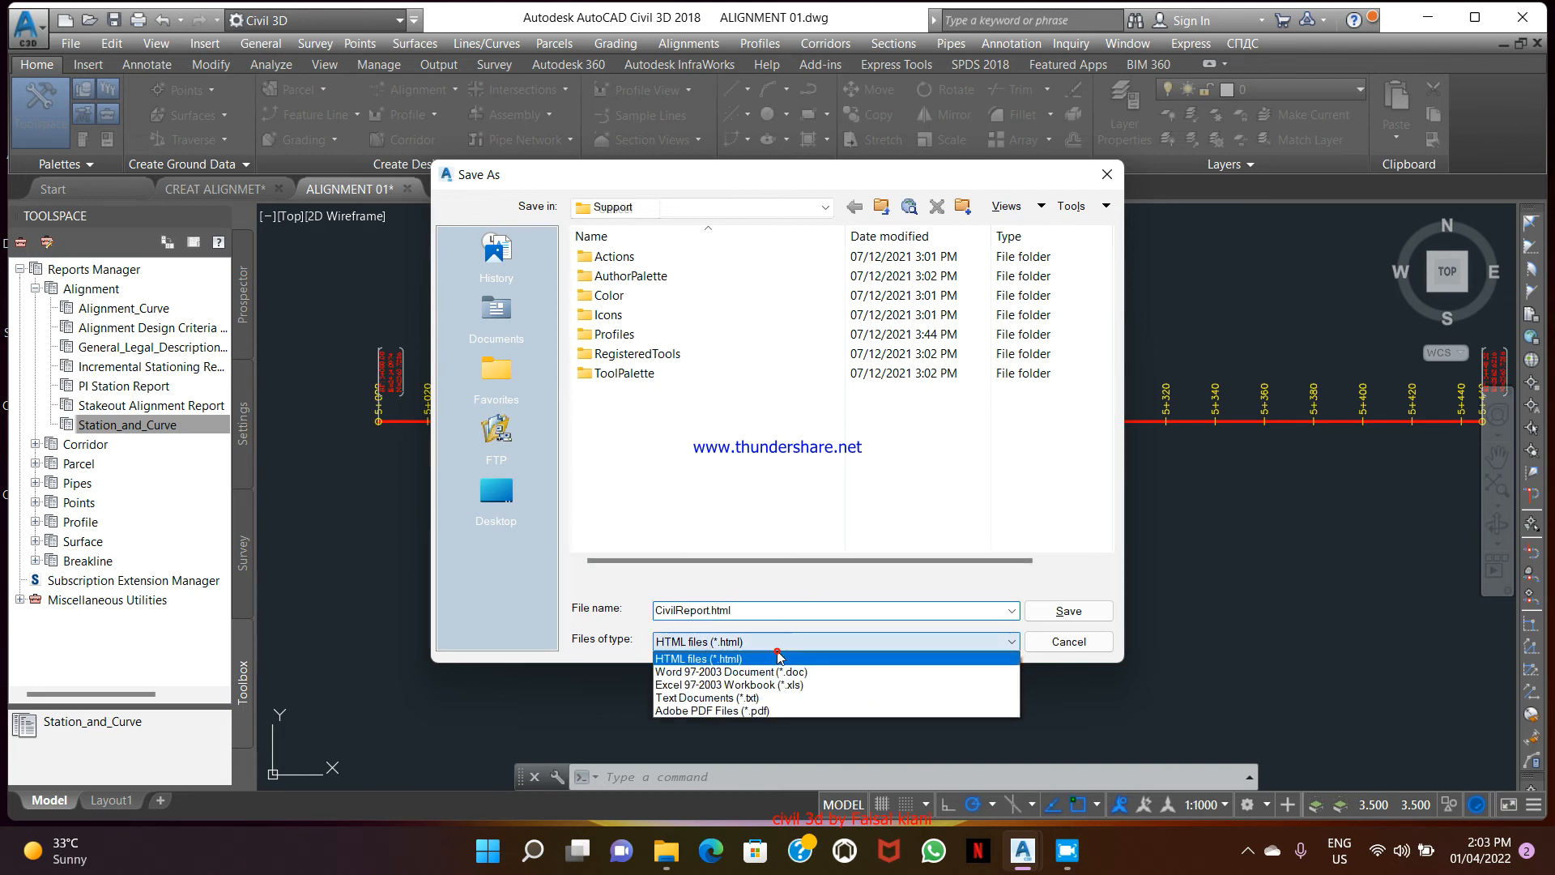
pyautogui.click(724, 686)
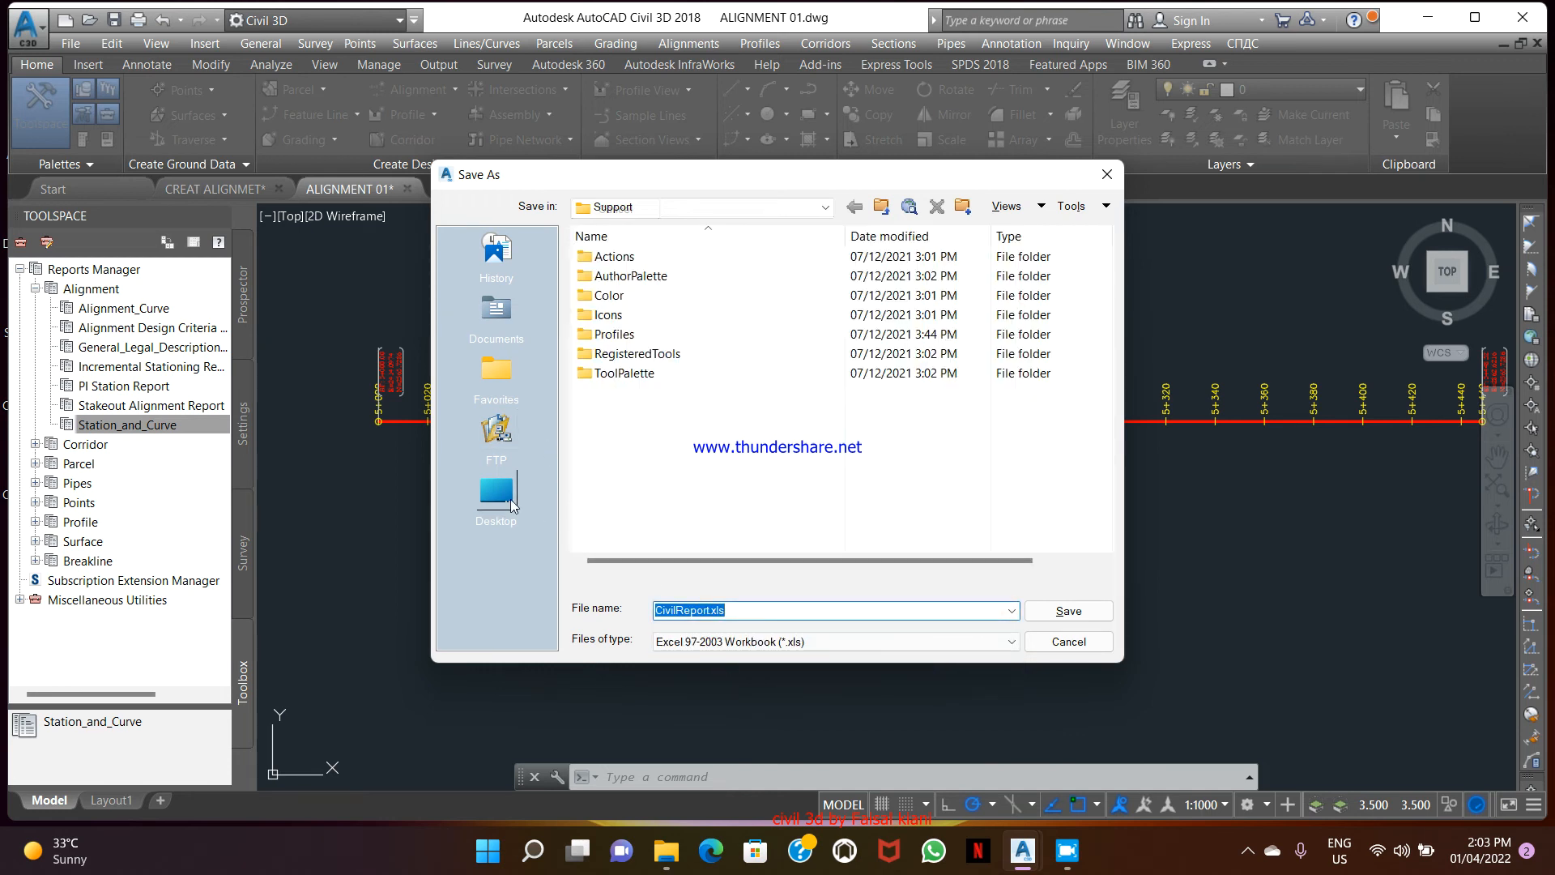
pyautogui.click(510, 498)
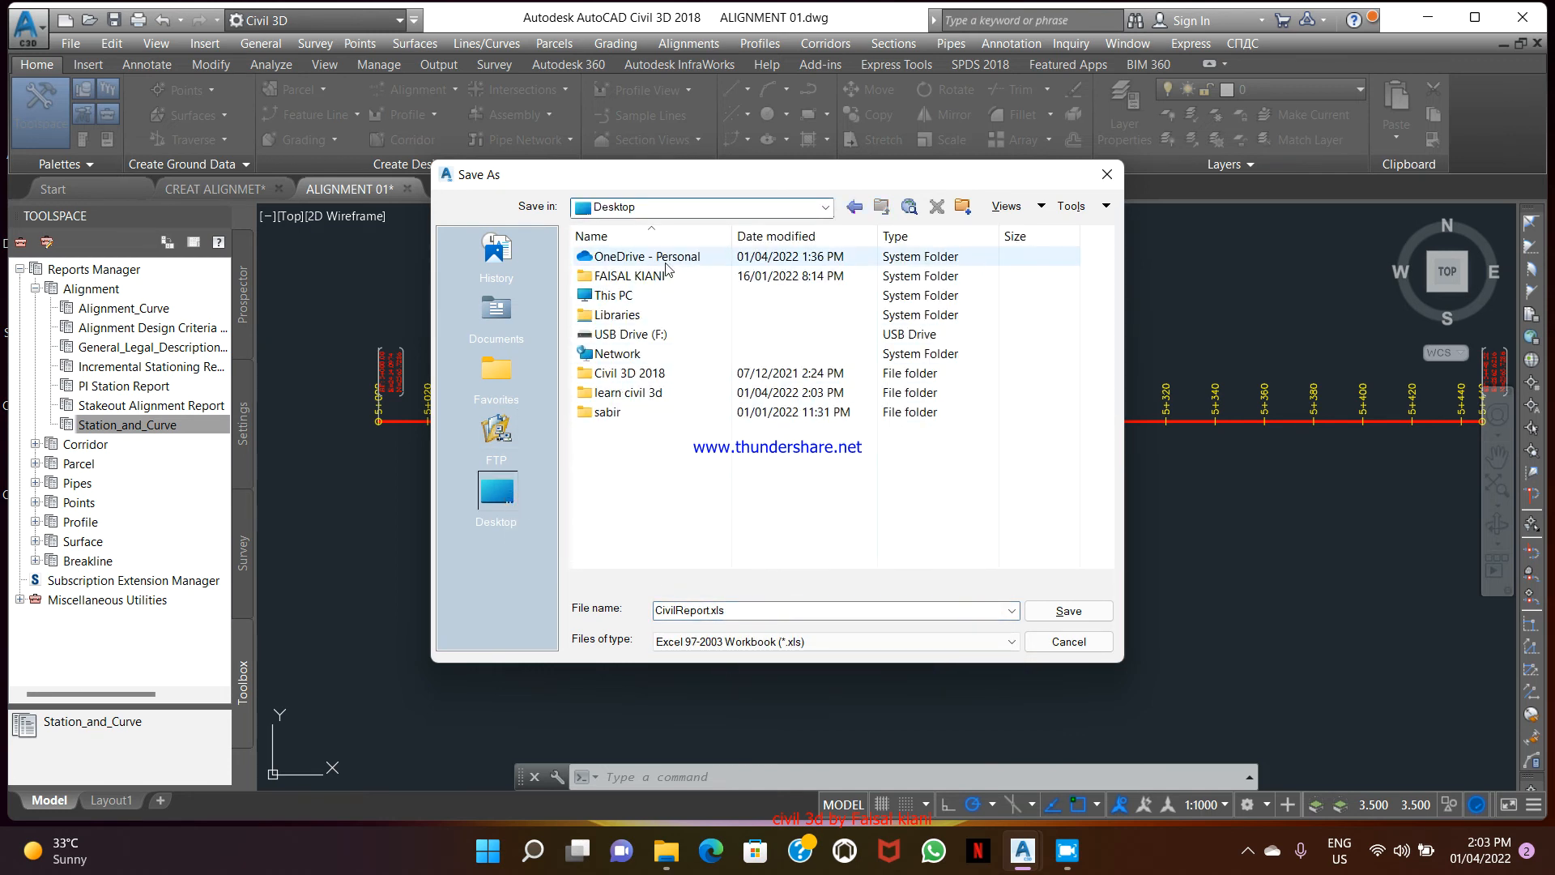
pyautogui.doubleClick(658, 393)
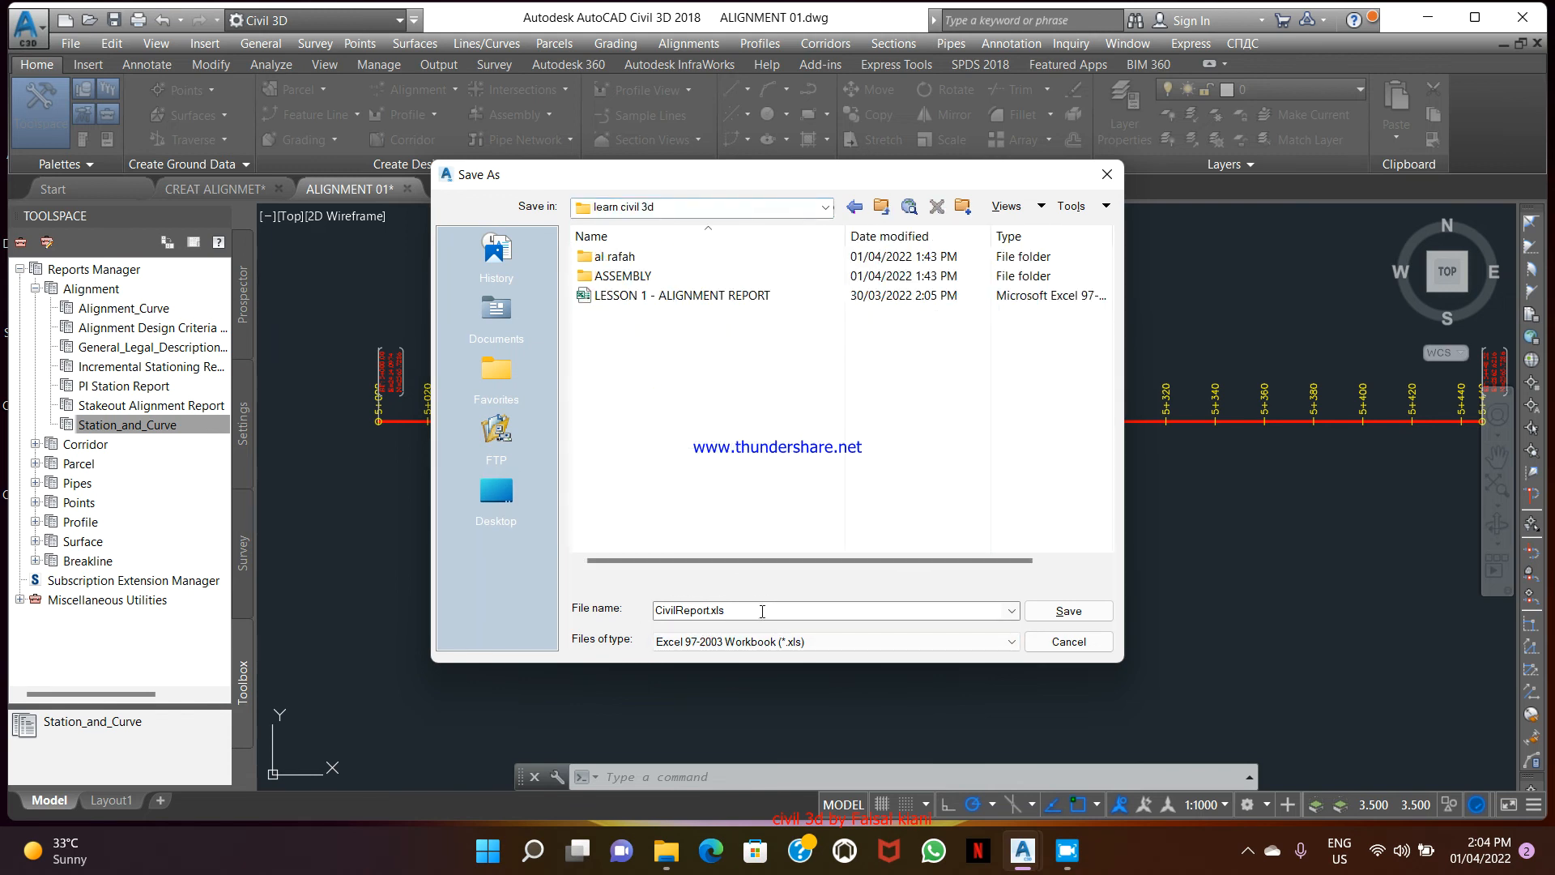
pyautogui.click(1060, 611)
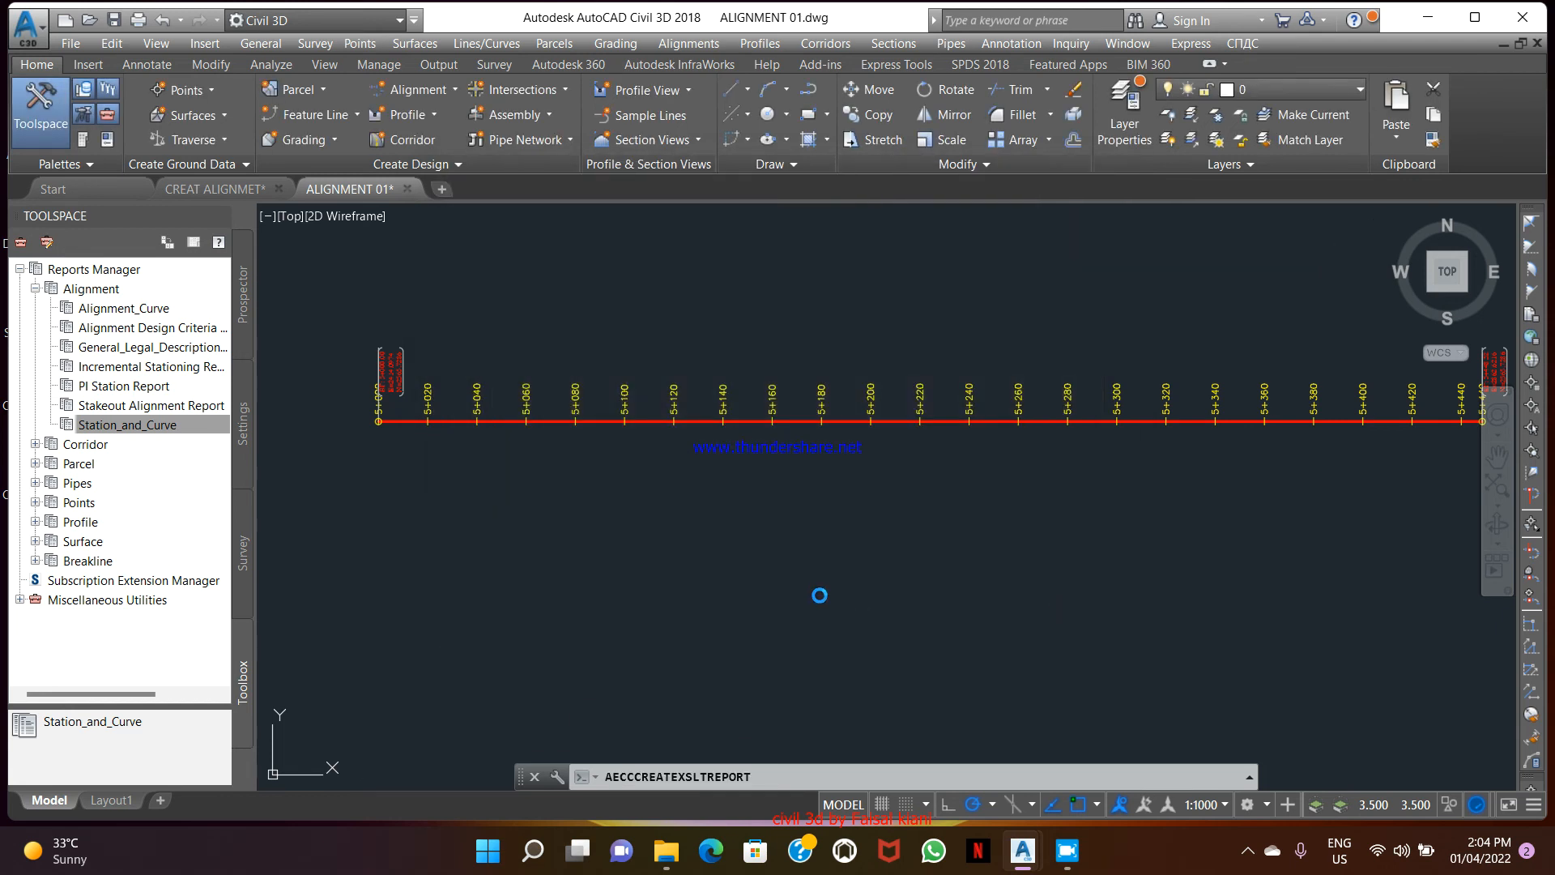
# Review the tangent data for alignment AB in the Excel report and dismiss the Microsoft 365 activation prompt
pyautogui.scroll(-4, 506, 428)
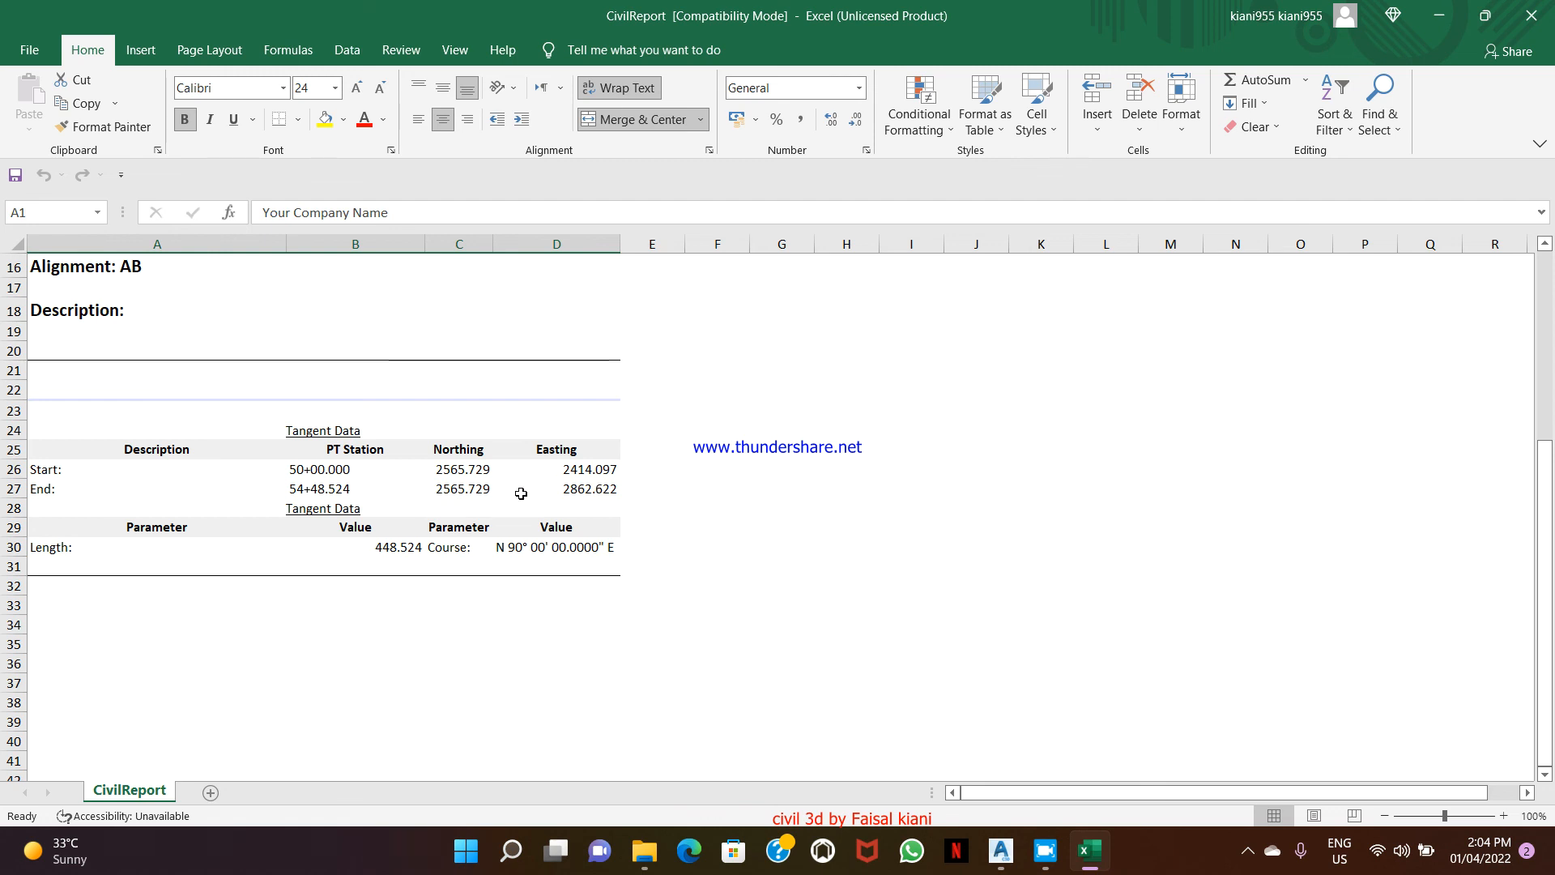
pyautogui.scroll(-1, 434, 542)
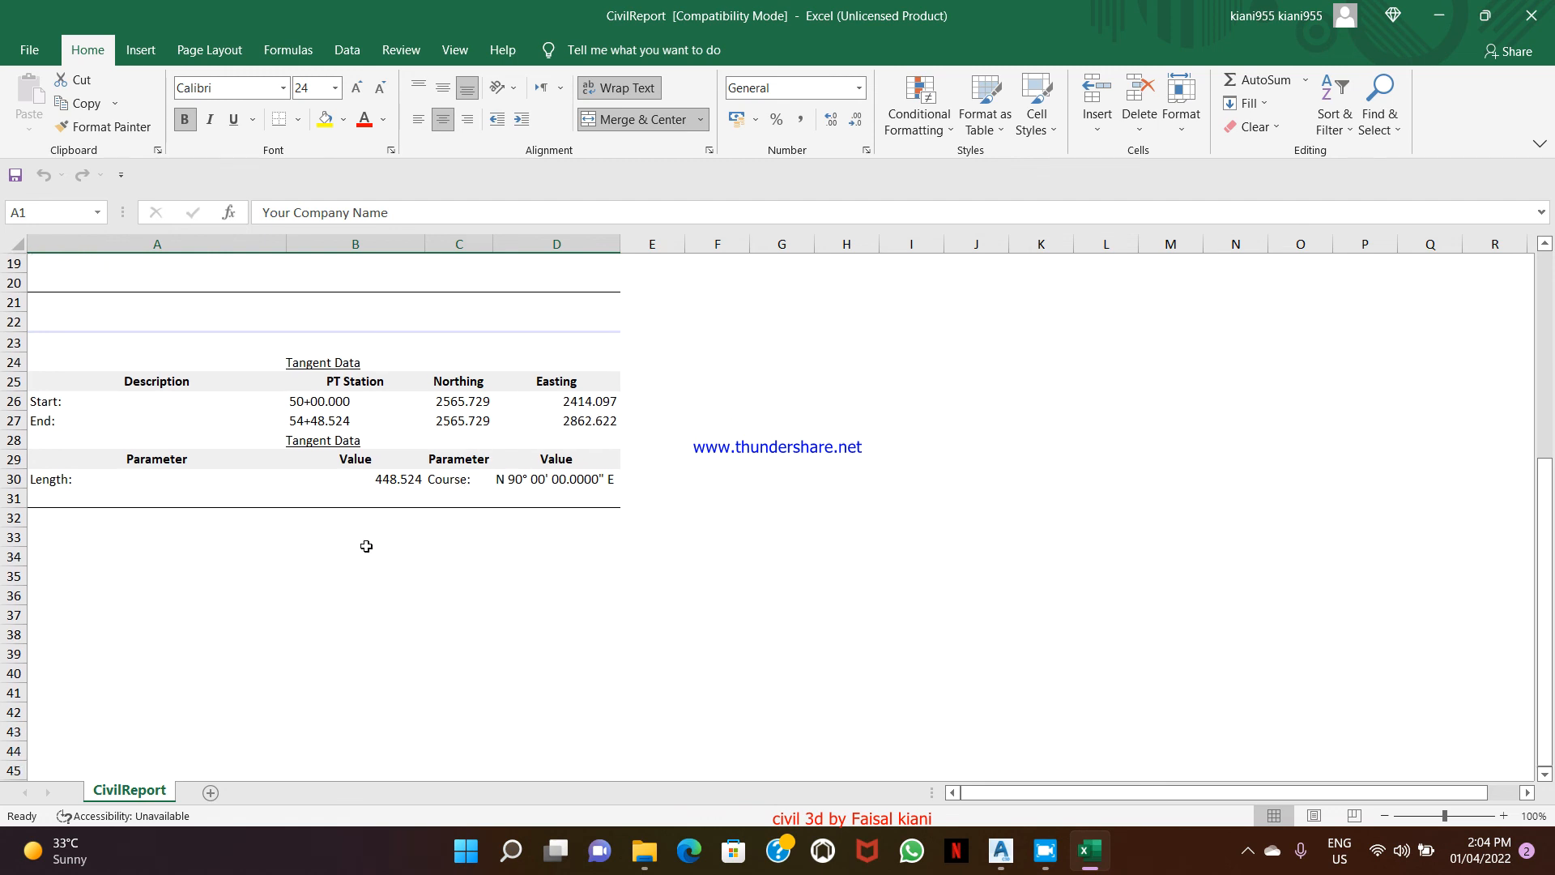
pyautogui.scroll(2, 367, 546)
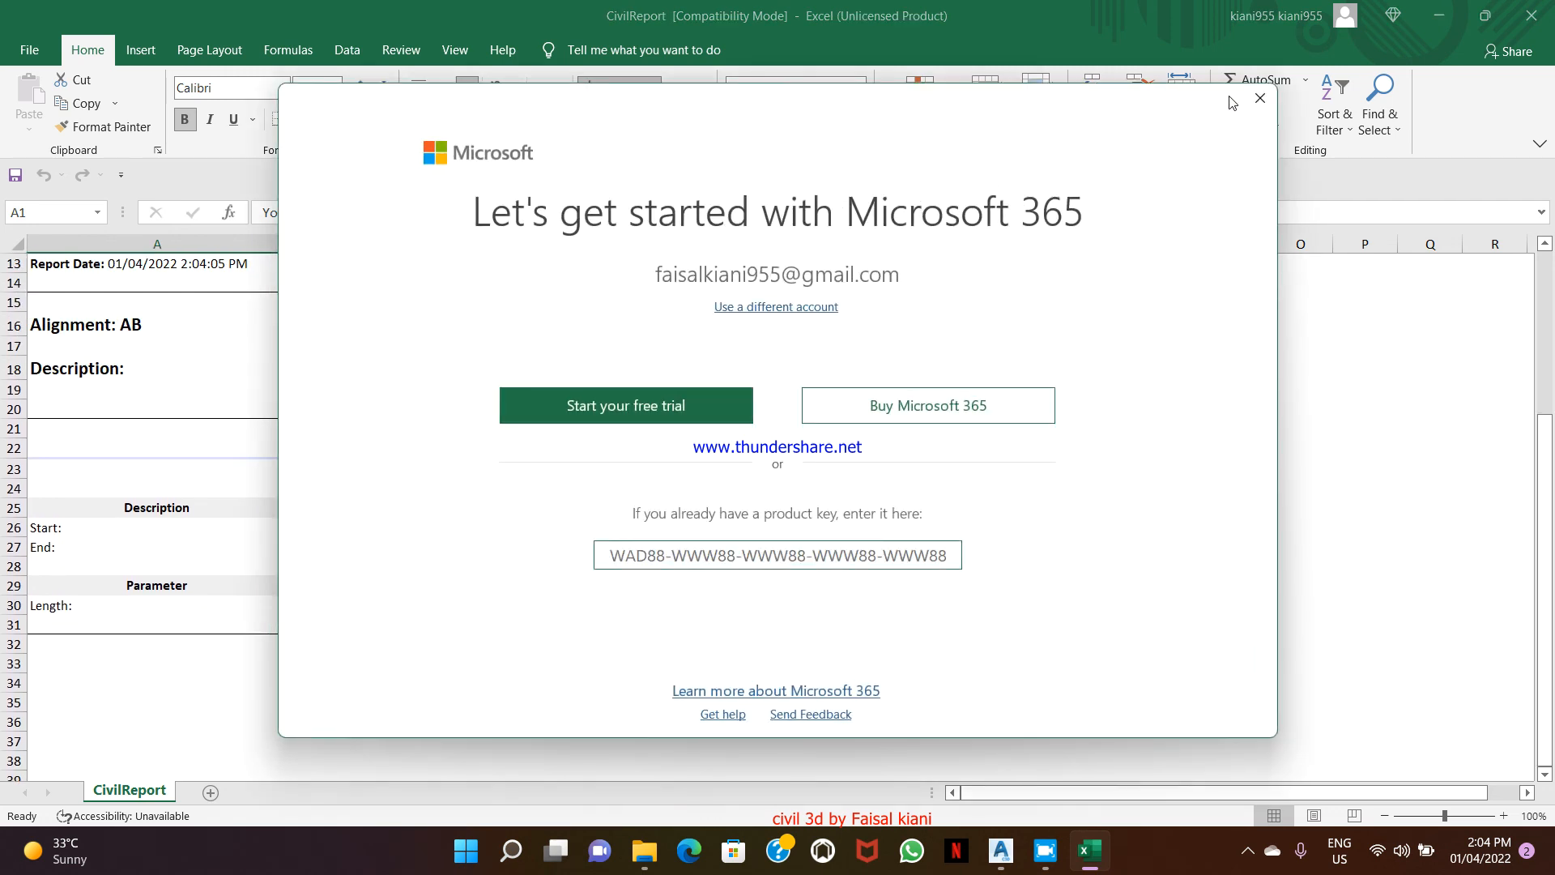
pyautogui.click(1259, 98)
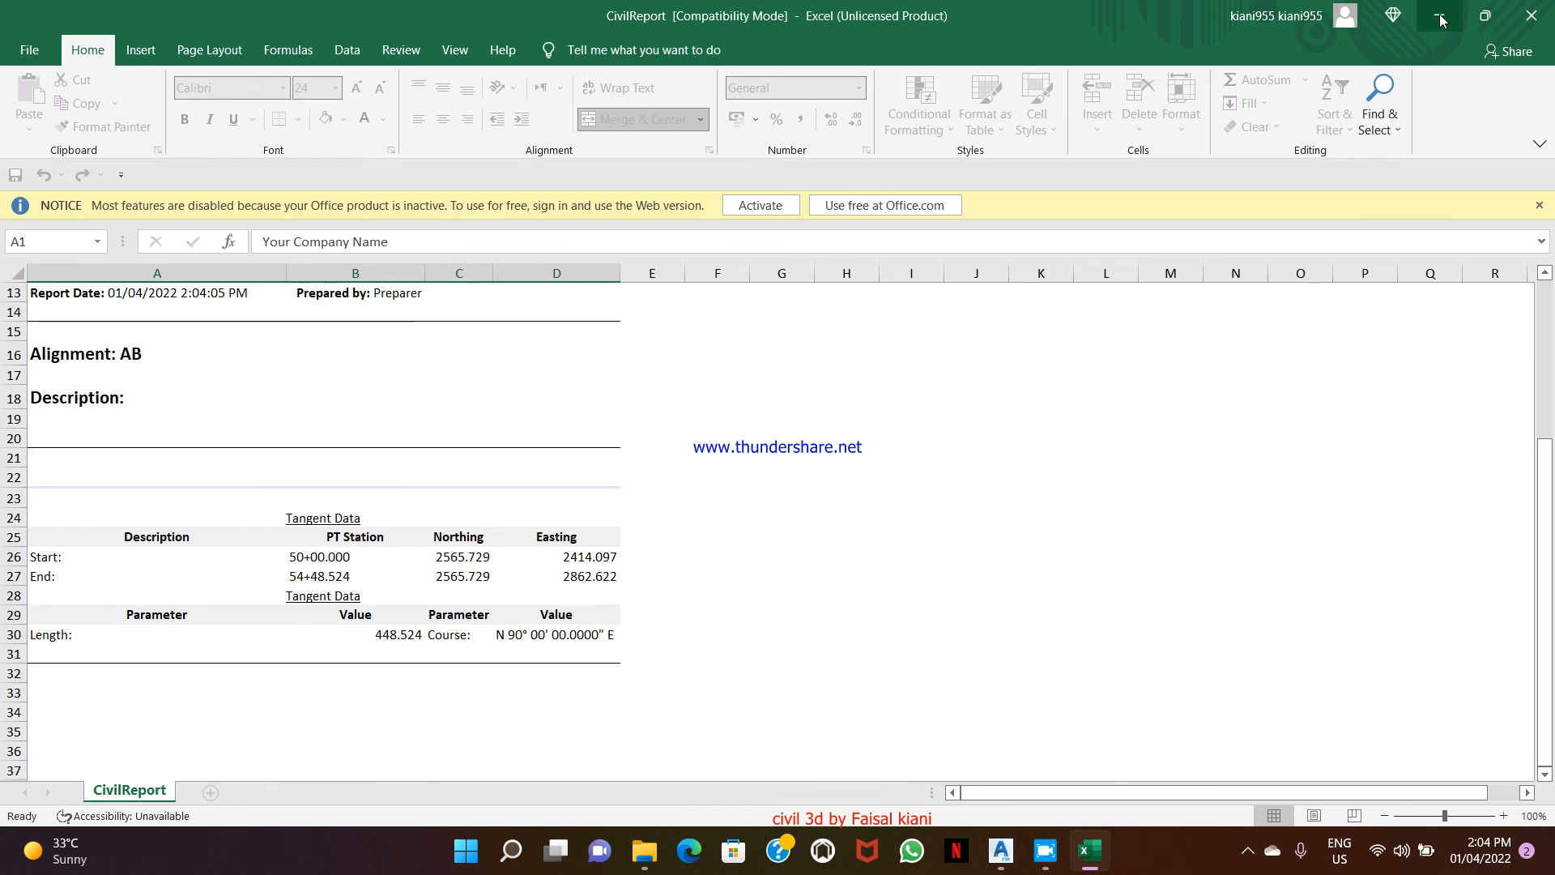
# Switch from the Excel report back to Civil 3D and examine the station labels along alignment AB in the ALIGNMENT 01 drawing
pyautogui.click(1549, 13)
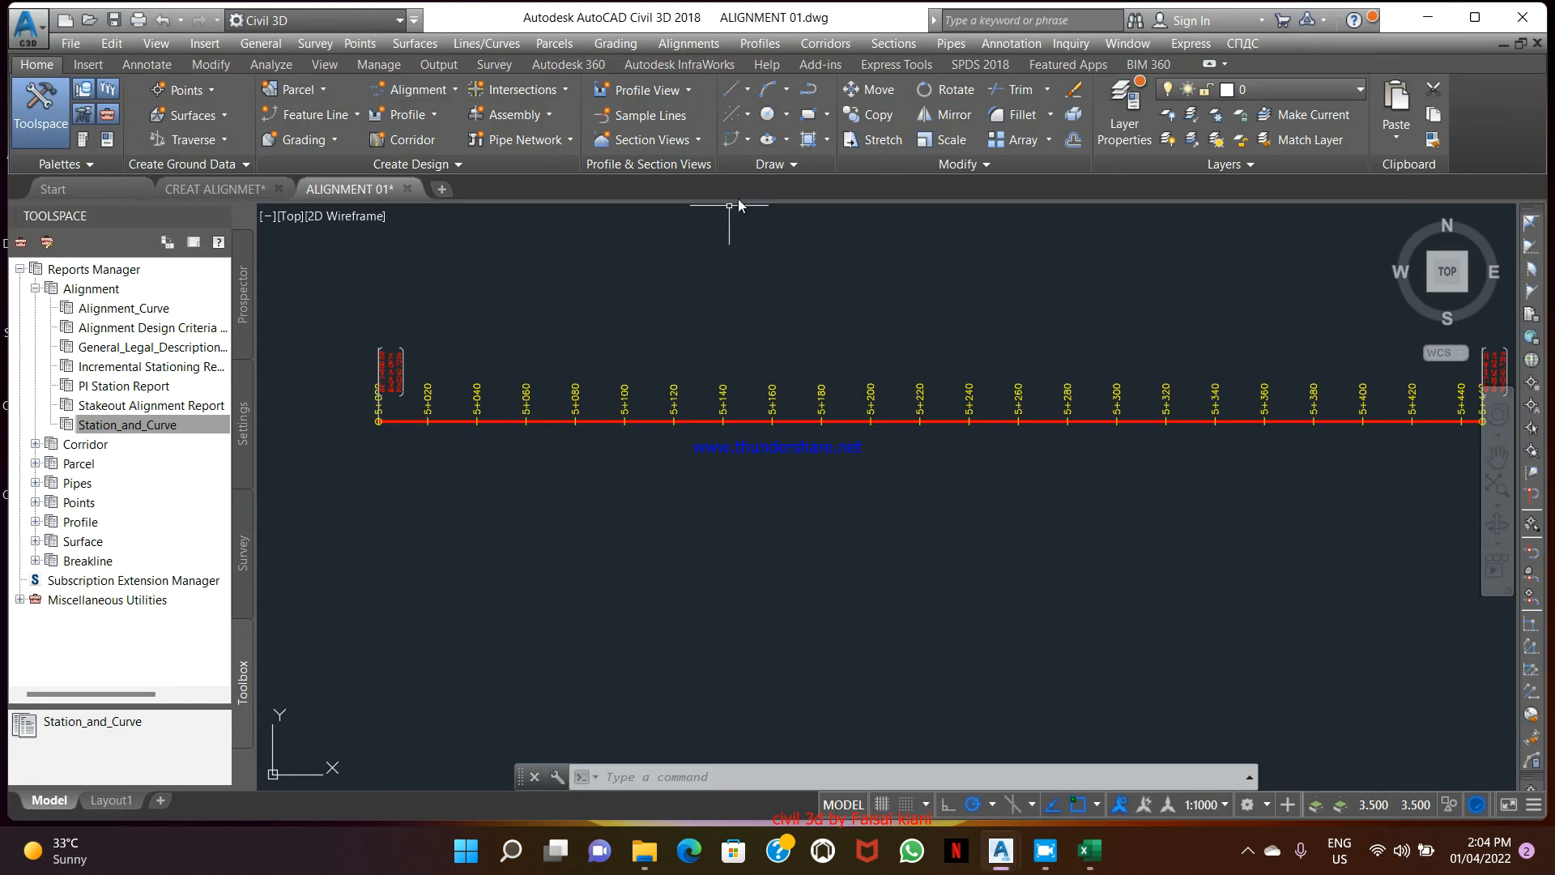
pyautogui.scroll(-1, 713, 381)
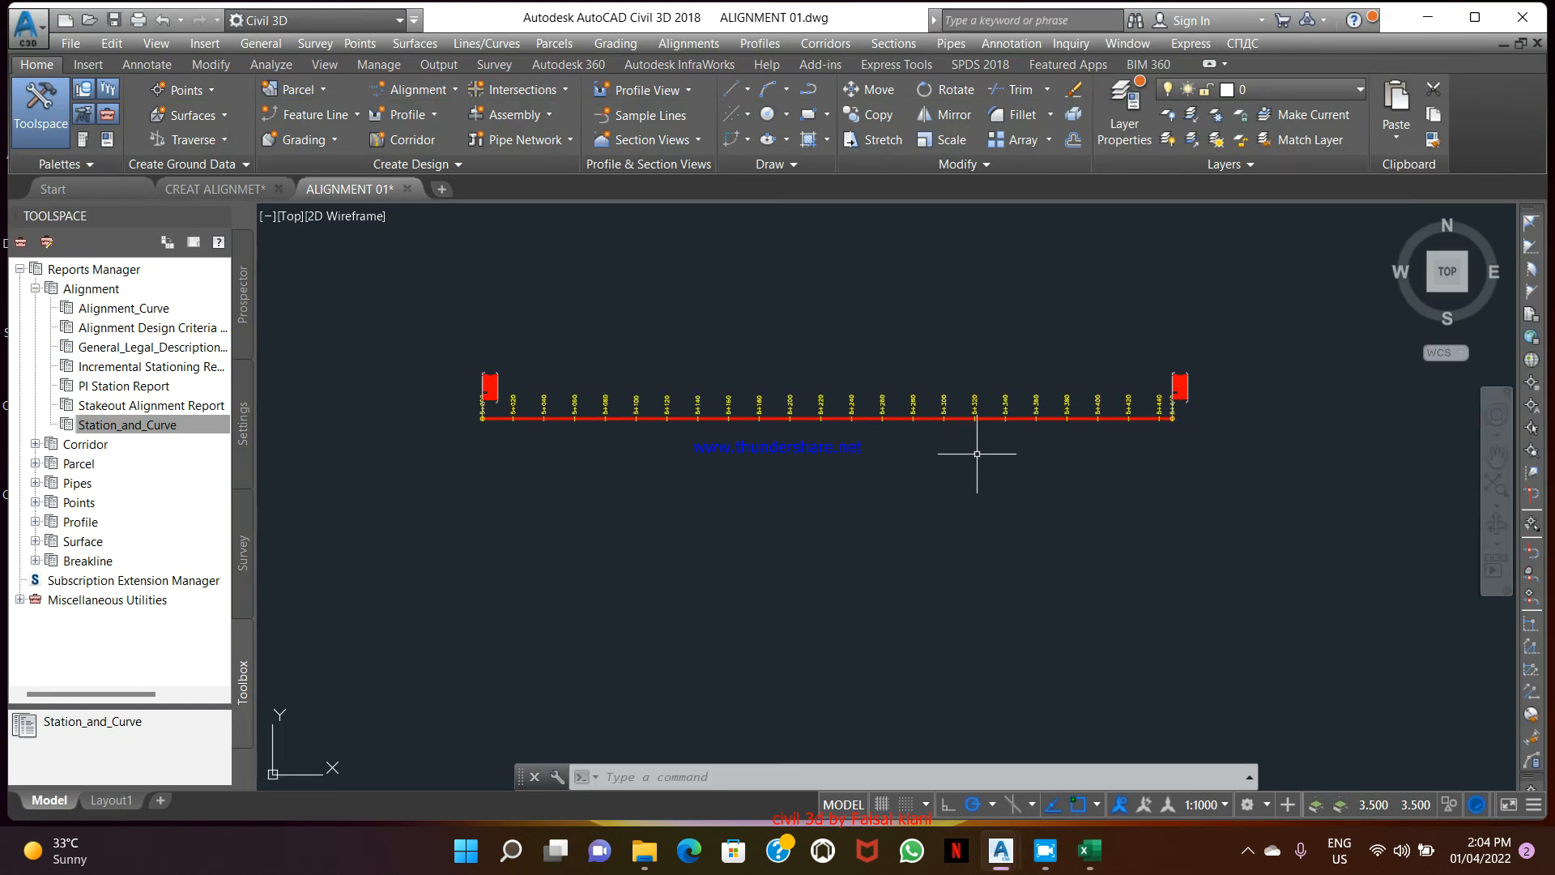
pyautogui.scroll(3, 964, 437)
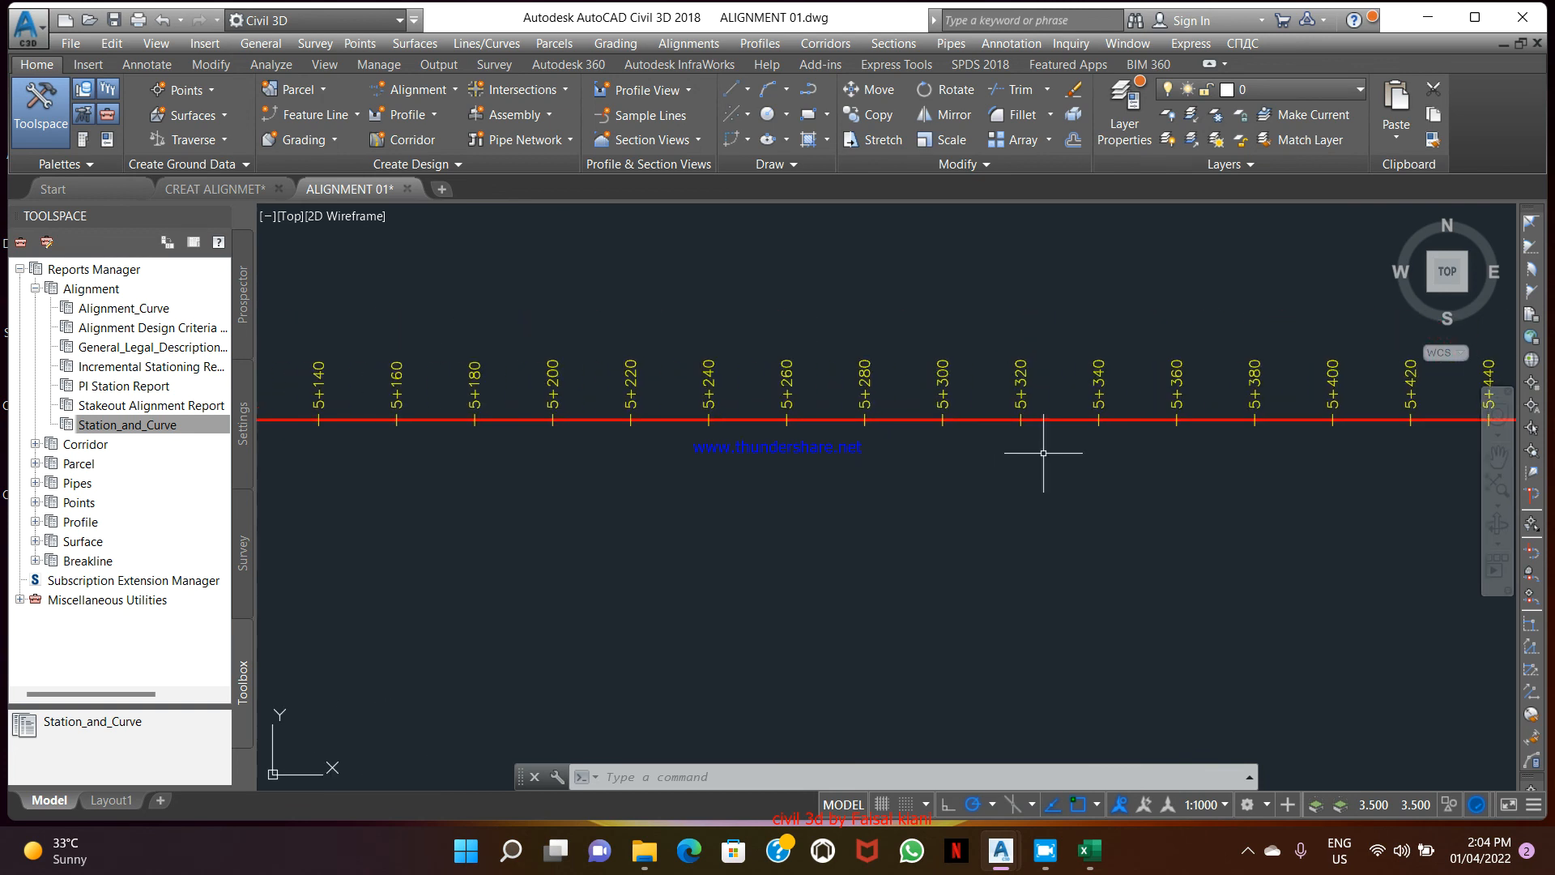
pyautogui.scroll(-1, 774, 451)
pyautogui.scroll(2, 774, 451)
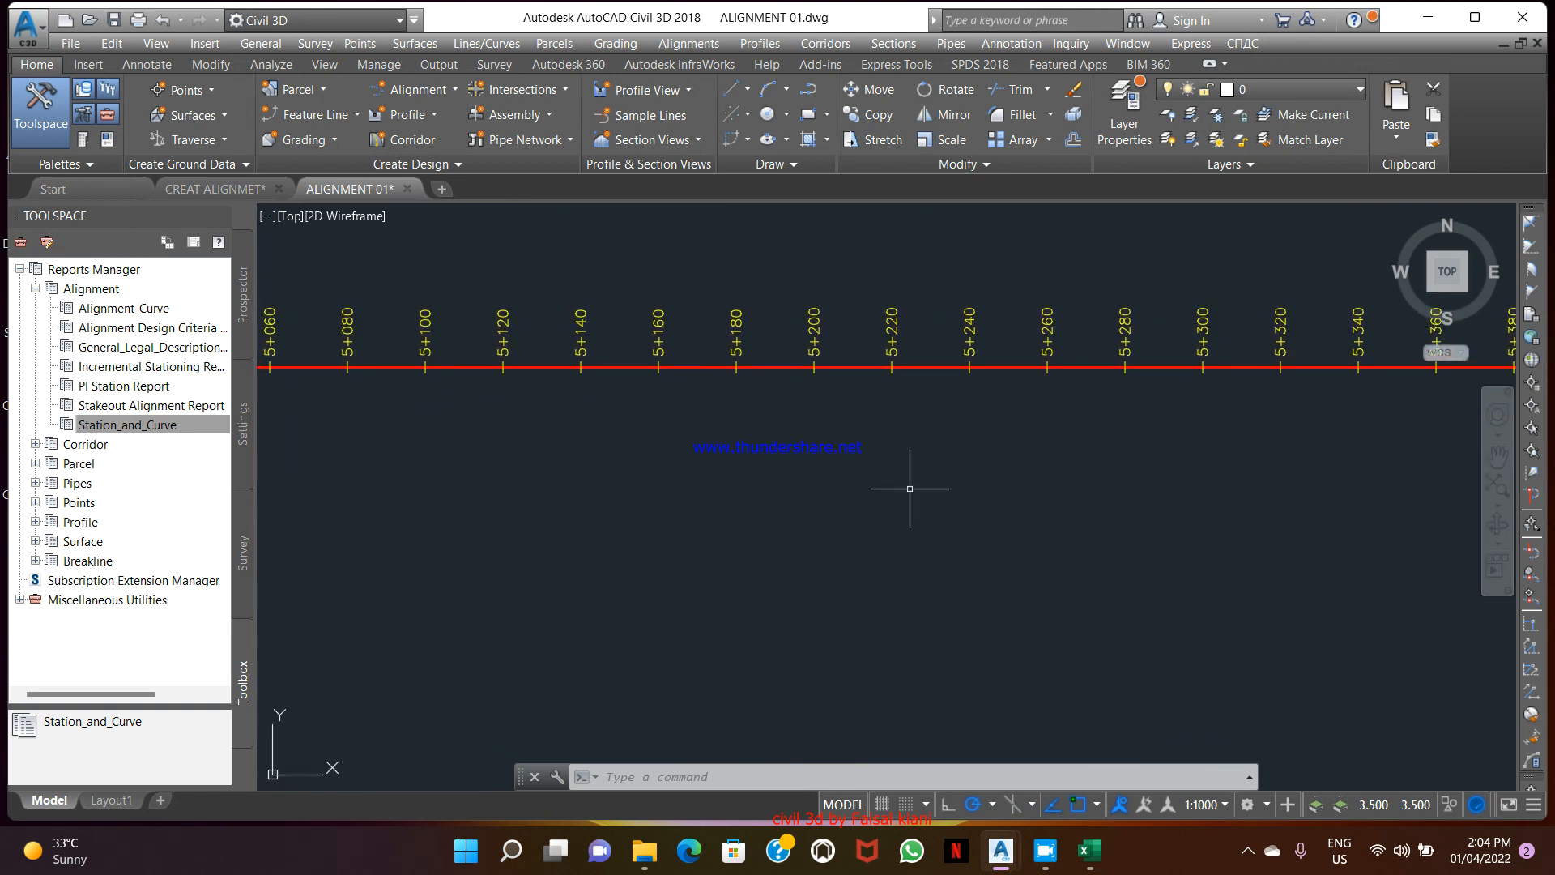
pyautogui.scroll(-2, 829, 489)
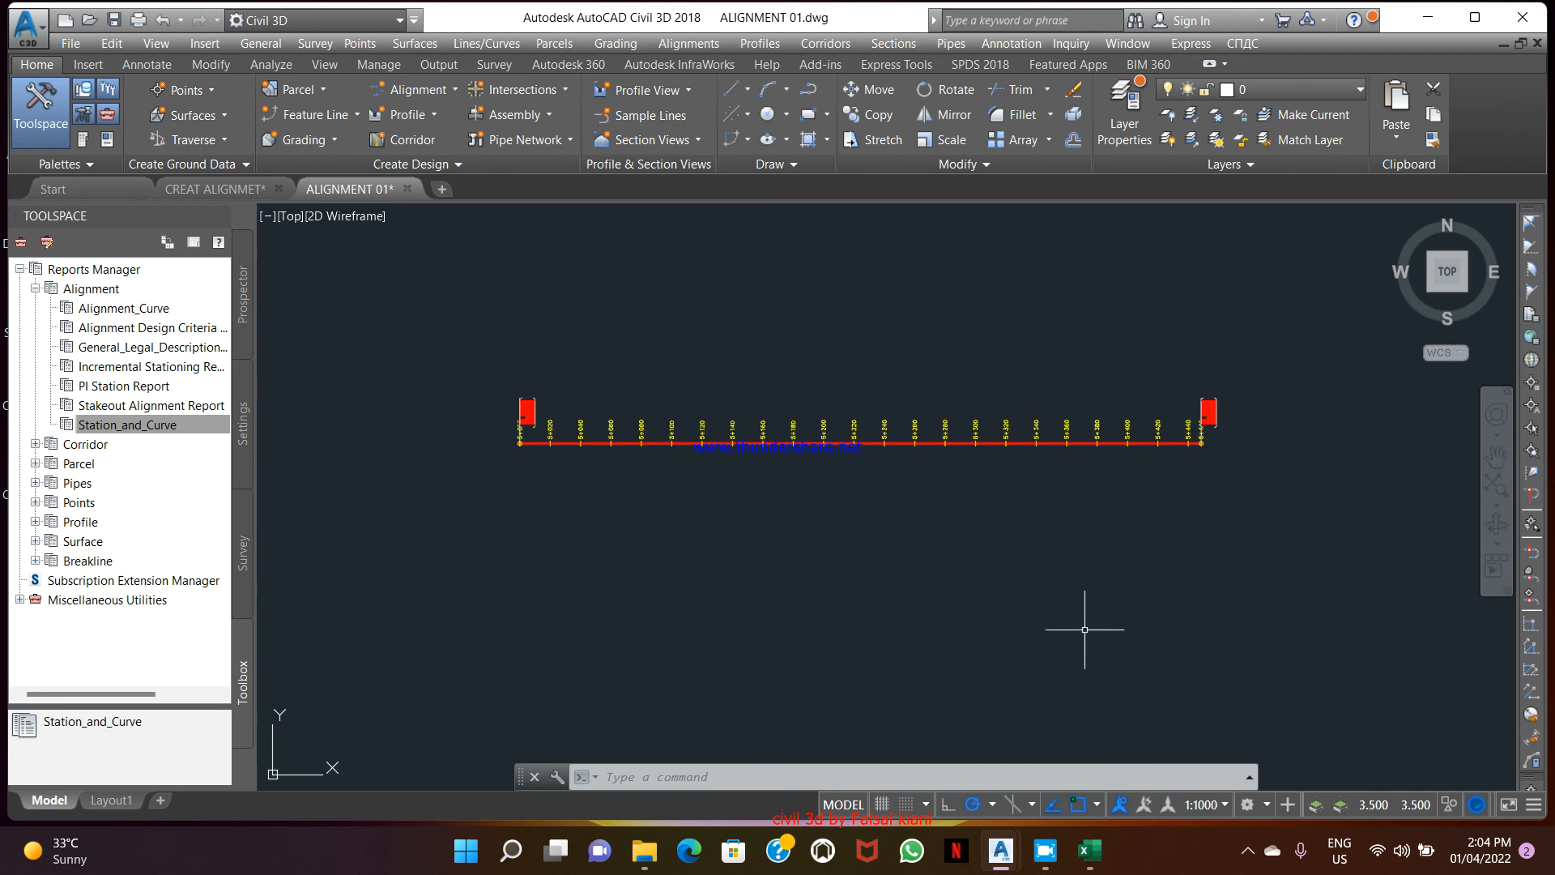
pyautogui.moveTo(1084, 629)
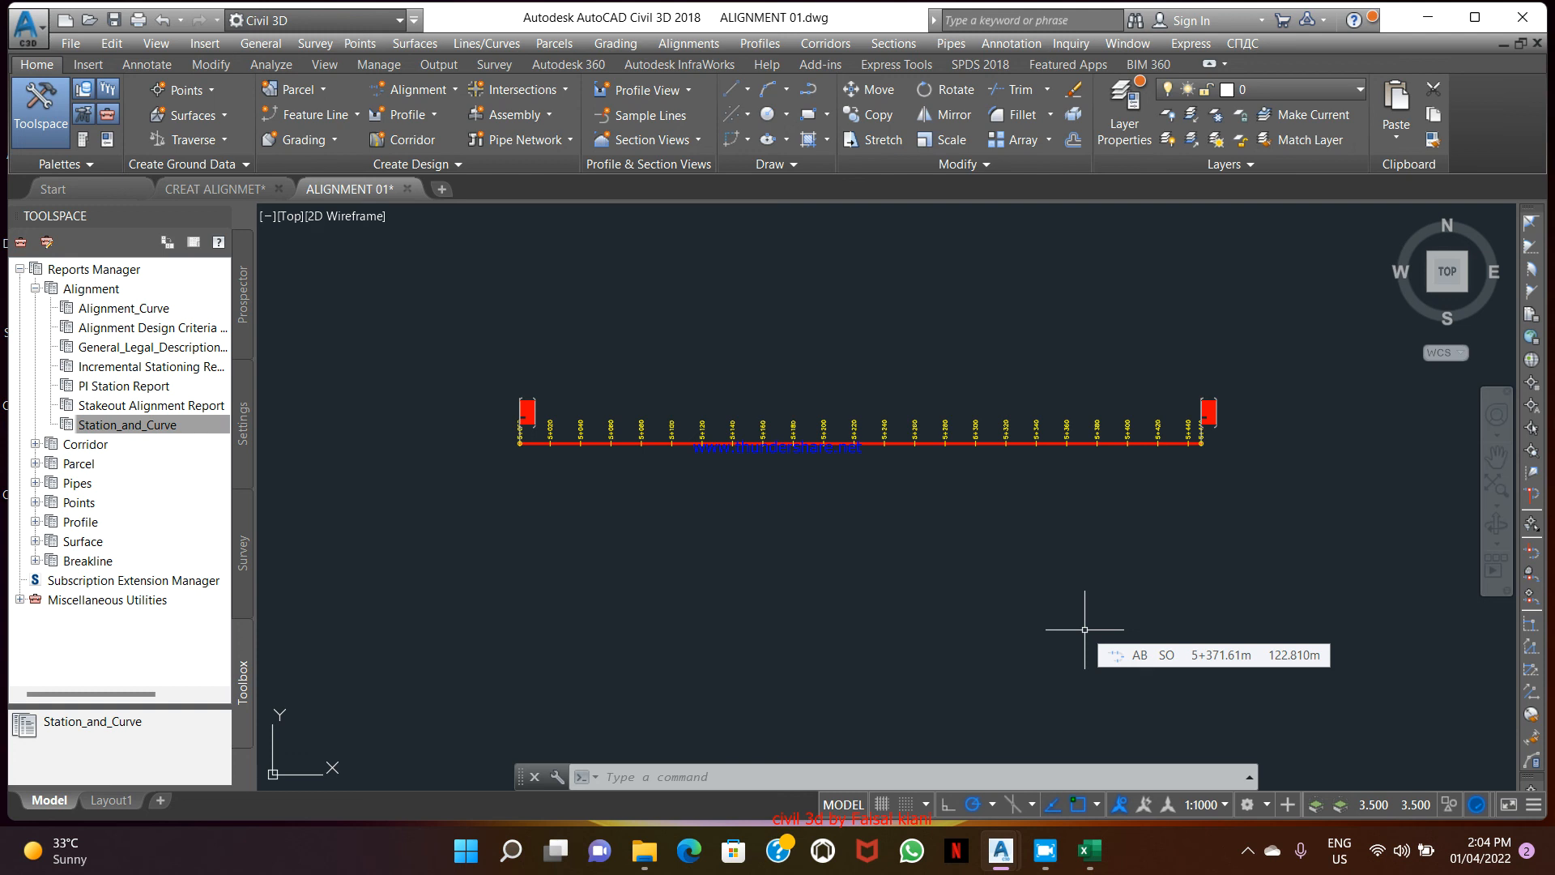